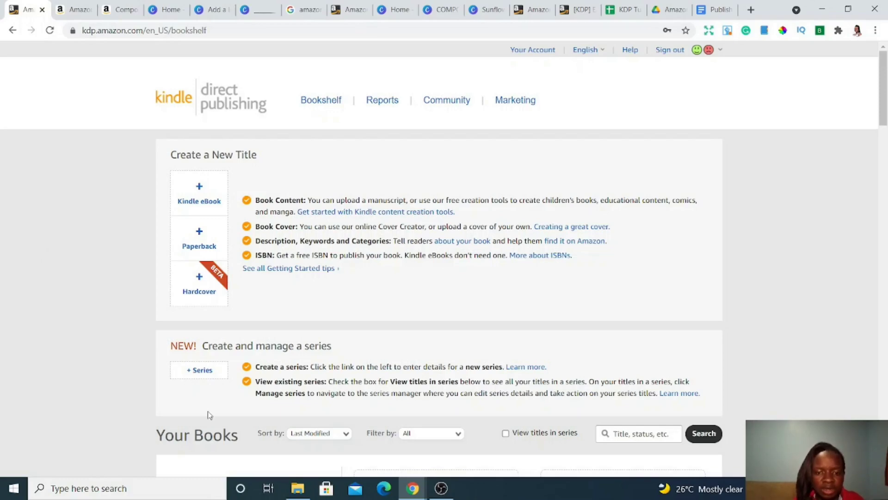
# Step: Open kdp.amazon.com in the incognito window to view the sign-in and sign-up options, and close that window
pyautogui.moveTo(411, 486)
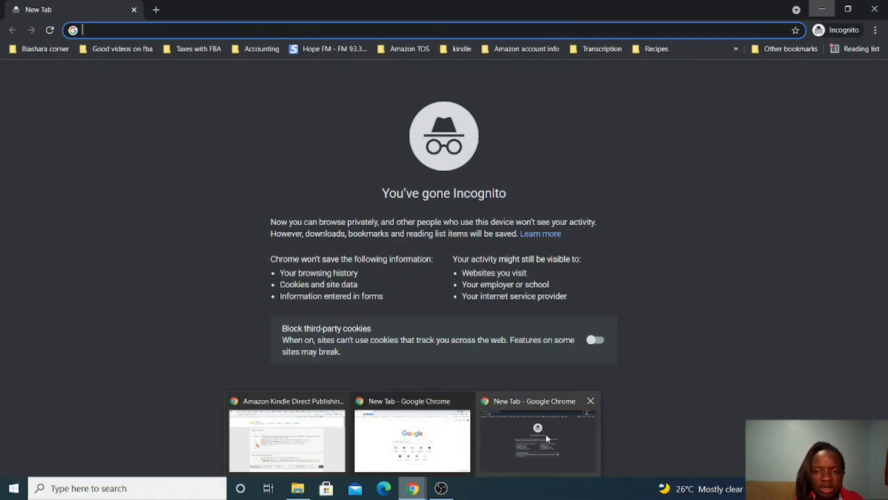
pyautogui.click(545, 434)
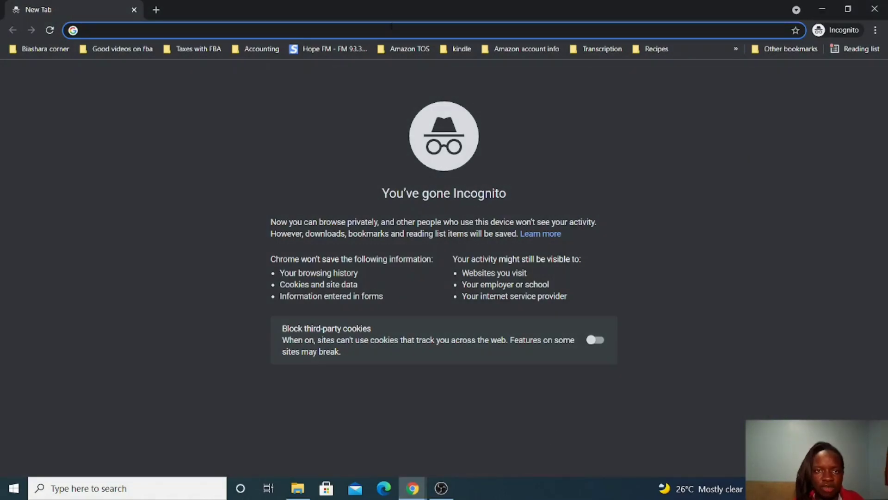
pyautogui.write('kdp.amazon.com')
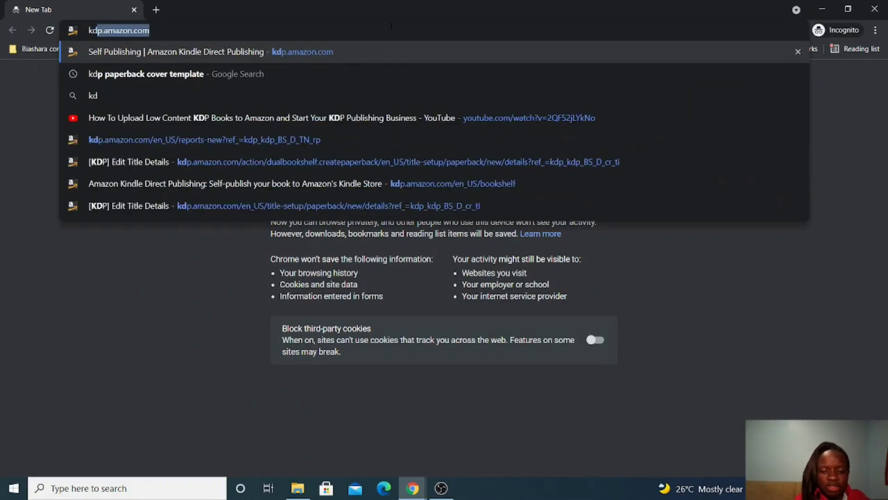
pyautogui.press('Return')
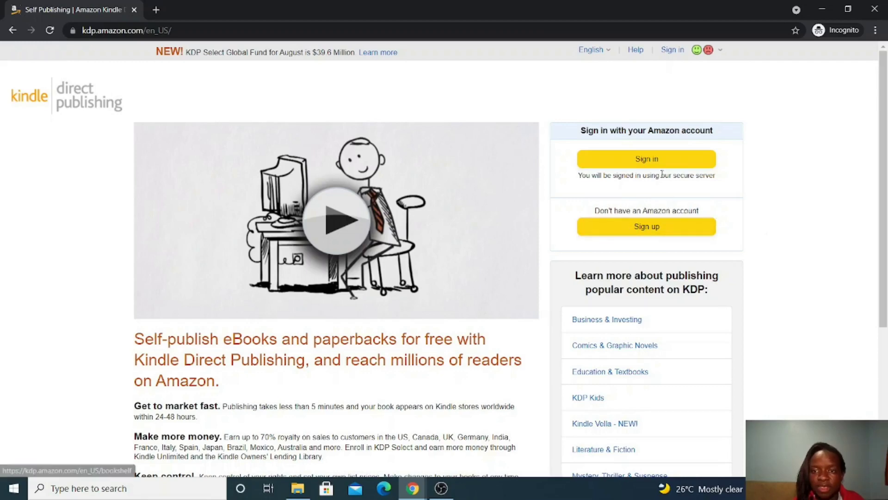
pyautogui.click(874, 10)
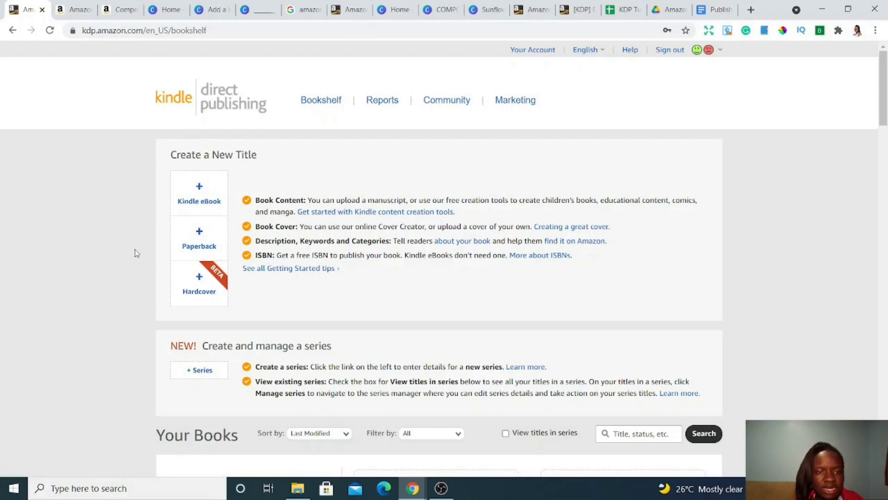
# Step: Start a new paperback title from the KDP bookshelf in a separate tab and look over its Paperback Details form
pyautogui.rightClick(192, 243)
pyautogui.click(213, 248)
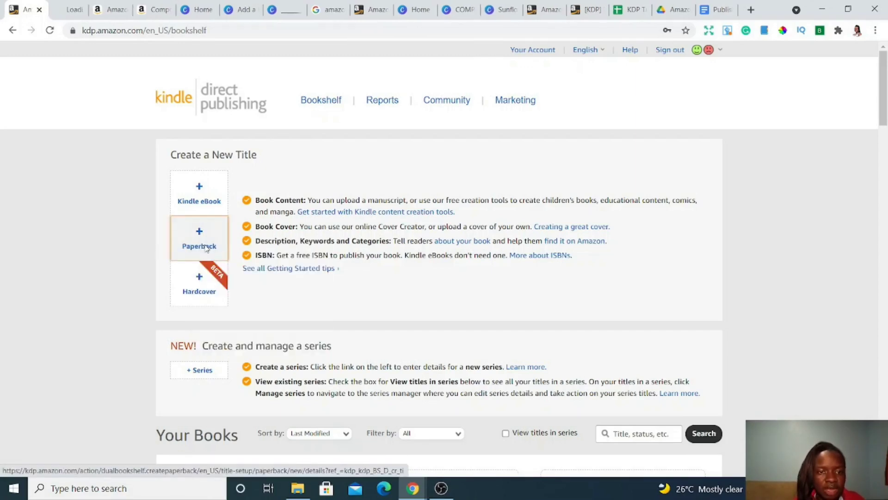
pyautogui.click(69, 9)
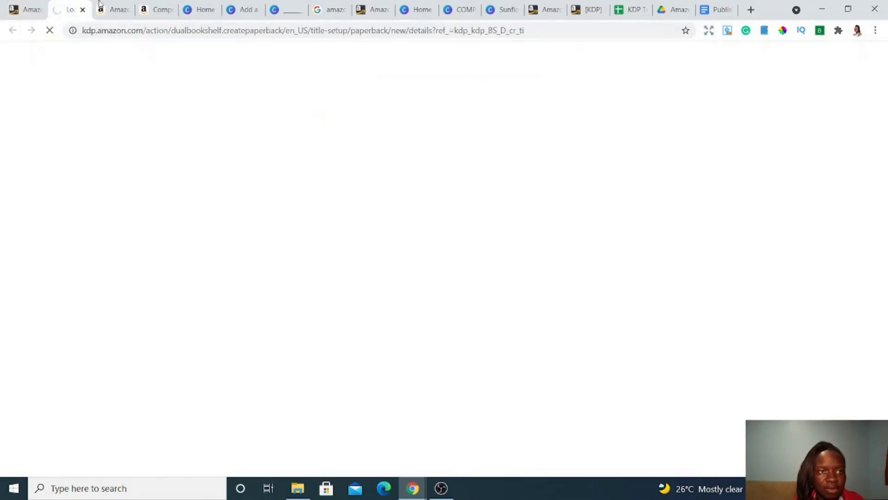
pyautogui.click(116, 9)
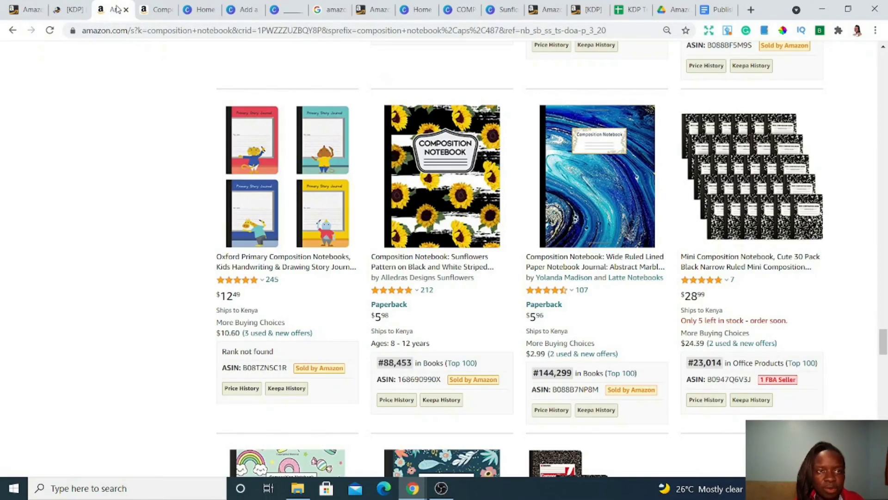
pyautogui.click(70, 9)
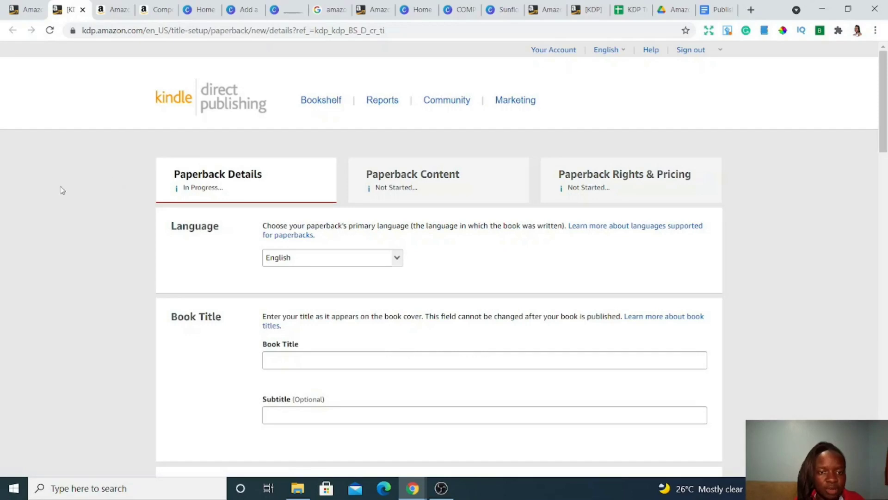
pyautogui.moveTo(884, 74); pyautogui.dragTo(670, 117)
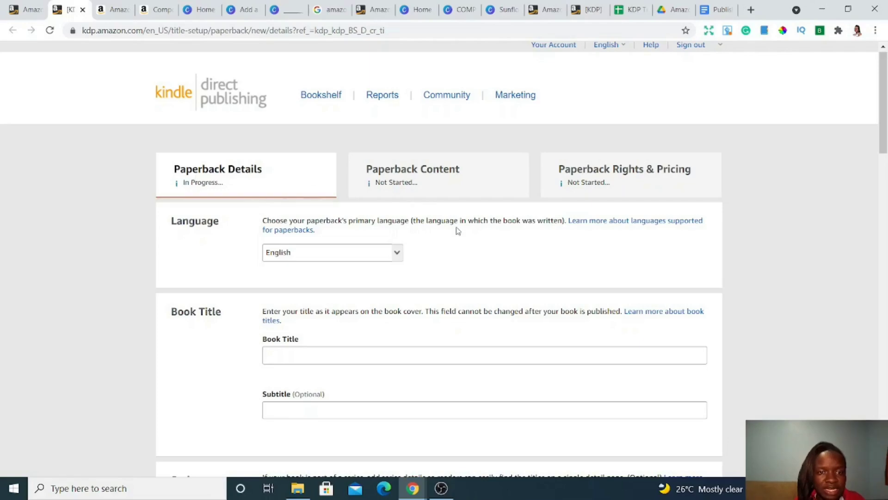
pyautogui.moveTo(880, 136); pyautogui.dragTo(882, 393)
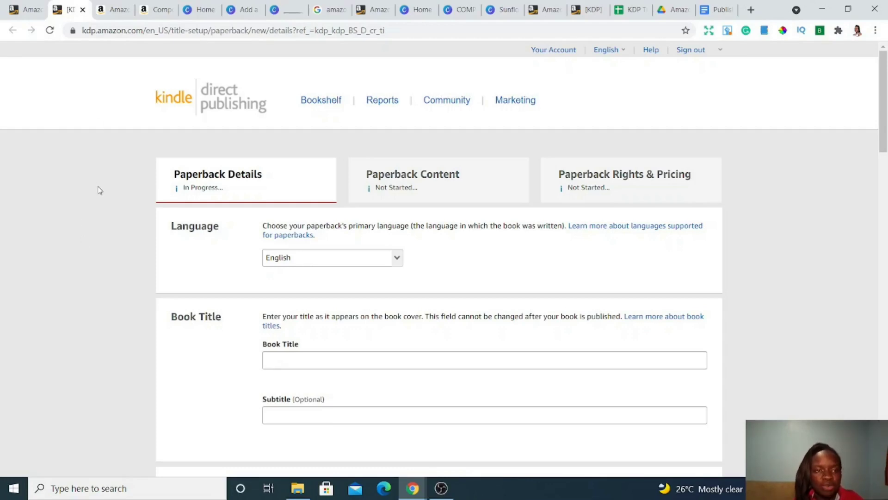
# Step: Examine the Amazon search results for "composition notebook", comparing cover designs, prices and sales ranks from the first listings downward
pyautogui.click(109, 10)
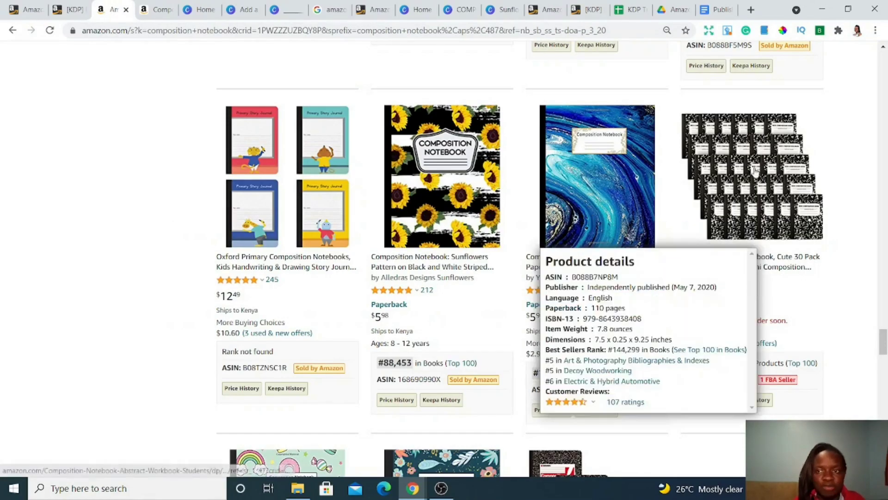
pyautogui.moveTo(884, 336); pyautogui.dragTo(885, 47)
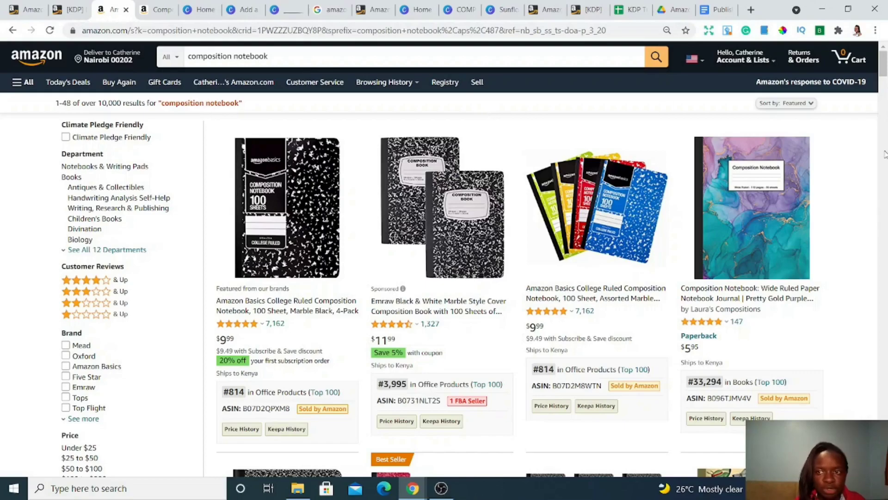
pyautogui.moveTo(883, 71)
pyautogui.mouseDown()
pyautogui.moveTo(883, 82)
pyautogui.moveTo(884, 66)
pyautogui.mouseUp()
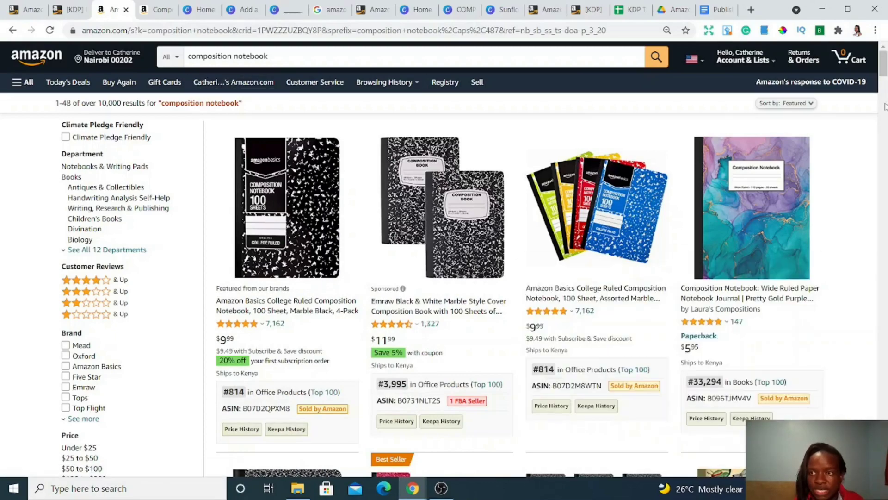
pyautogui.moveTo(885, 74)
pyautogui.mouseDown()
pyautogui.moveTo(885, 87)
pyautogui.moveTo(885, 76)
pyautogui.mouseUp()
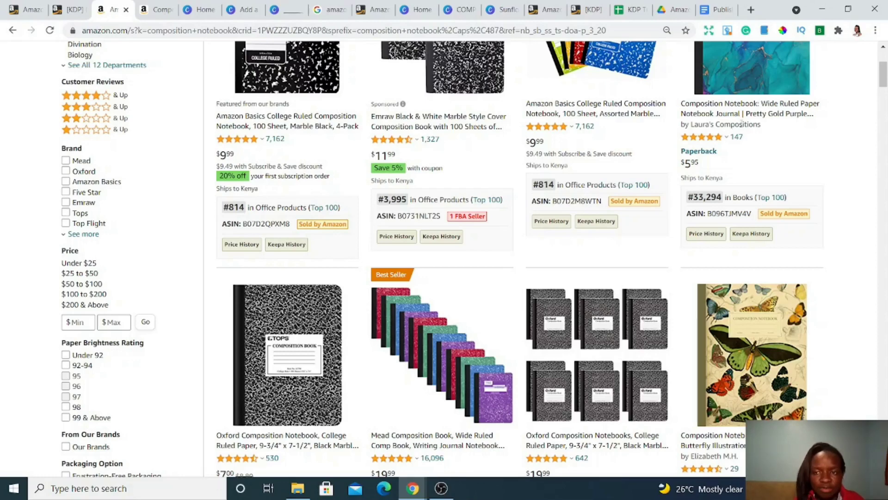
pyautogui.moveTo(884, 79); pyautogui.dragTo(884, 94)
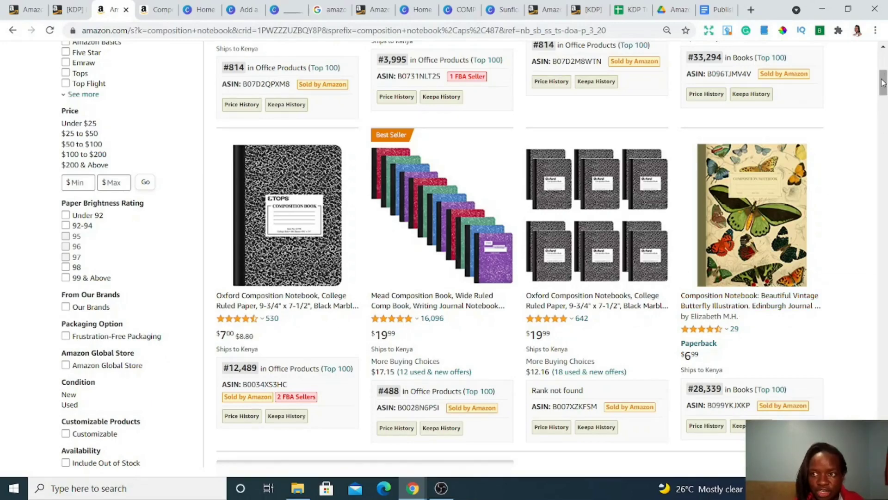
pyautogui.moveTo(884, 84); pyautogui.dragTo(884, 95)
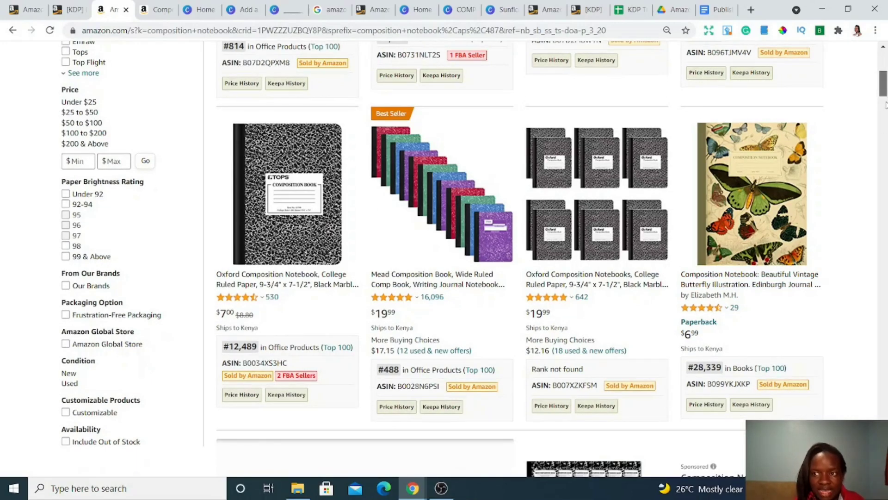
pyautogui.moveTo(883, 90); pyautogui.dragTo(884, 118)
pyautogui.scroll(-2, 885, 121)
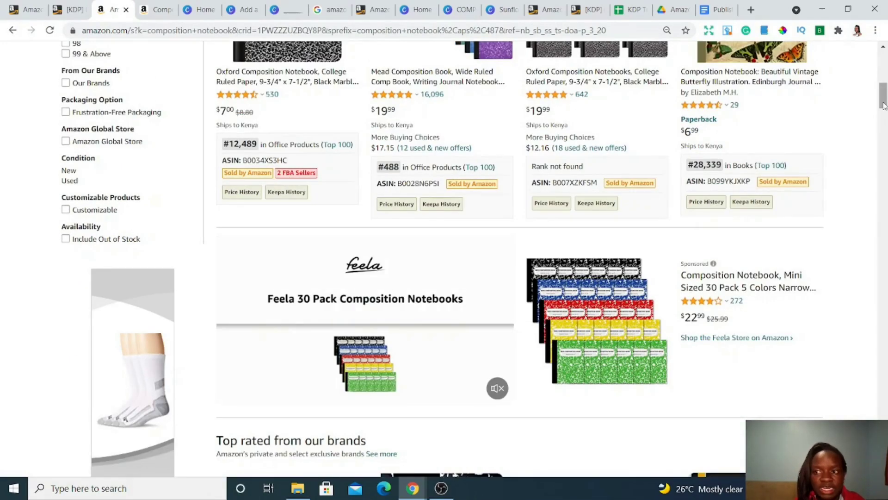
pyautogui.scroll(-4, 882, 139)
pyautogui.scroll(-3, 883, 147)
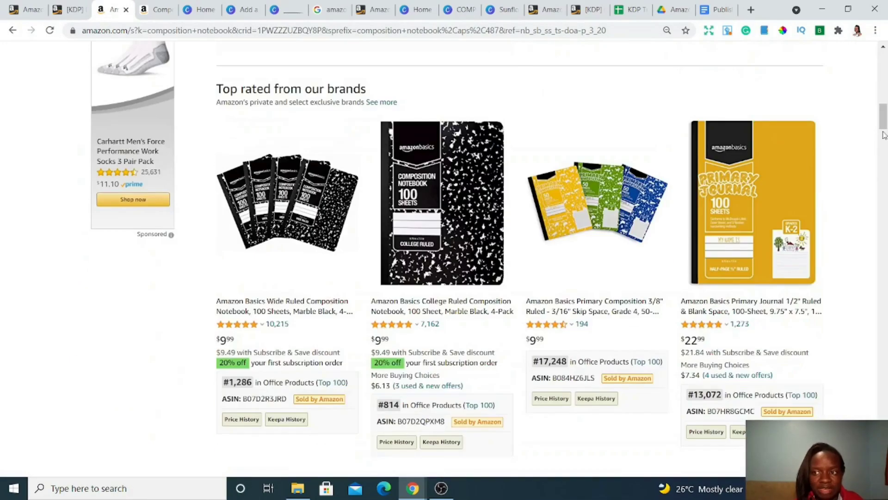
pyautogui.scroll(-3, 884, 132)
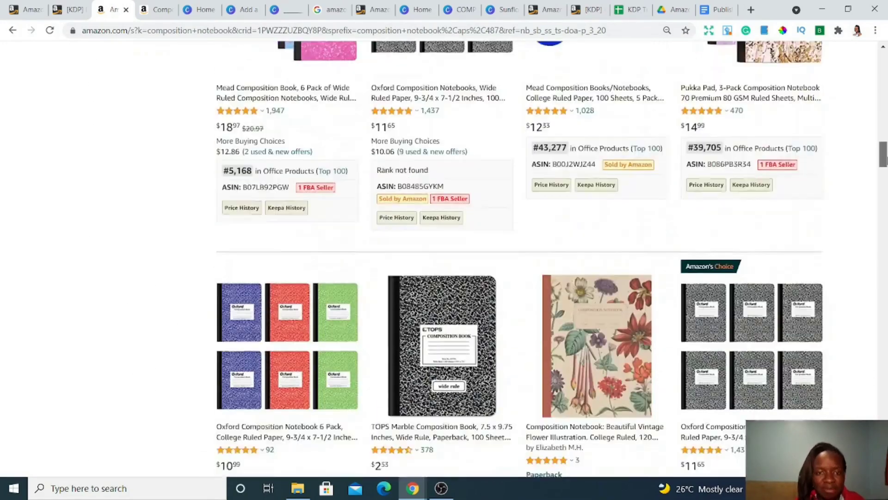
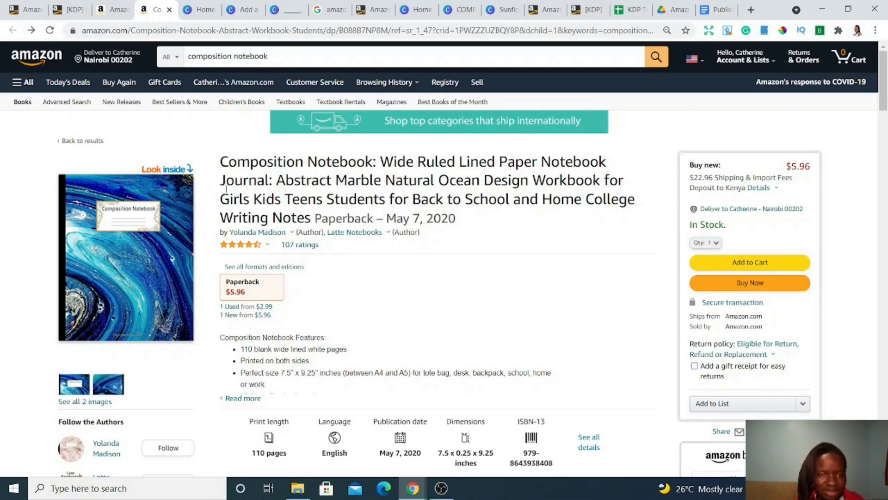
# Step: Preview the blue abstract marble composition notebook from front cover through lined pages to back cover, and close the preview
pyautogui.click(152, 242)
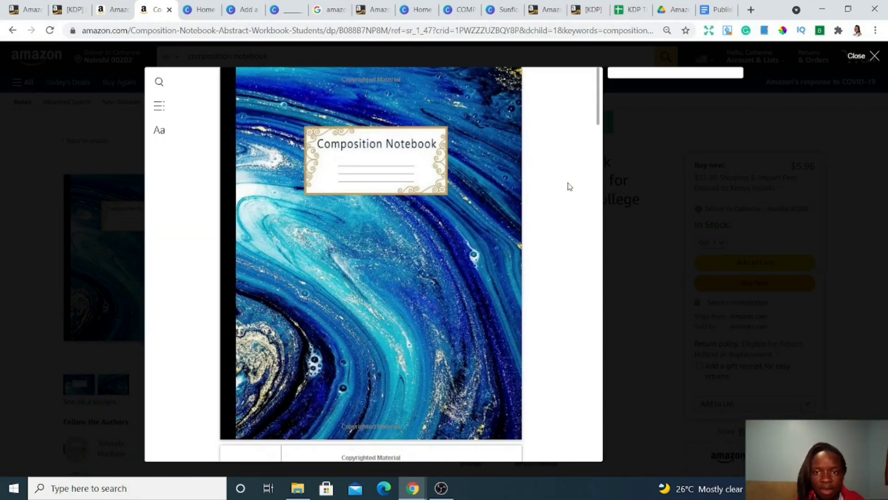
pyautogui.scroll(-5, 549, 154)
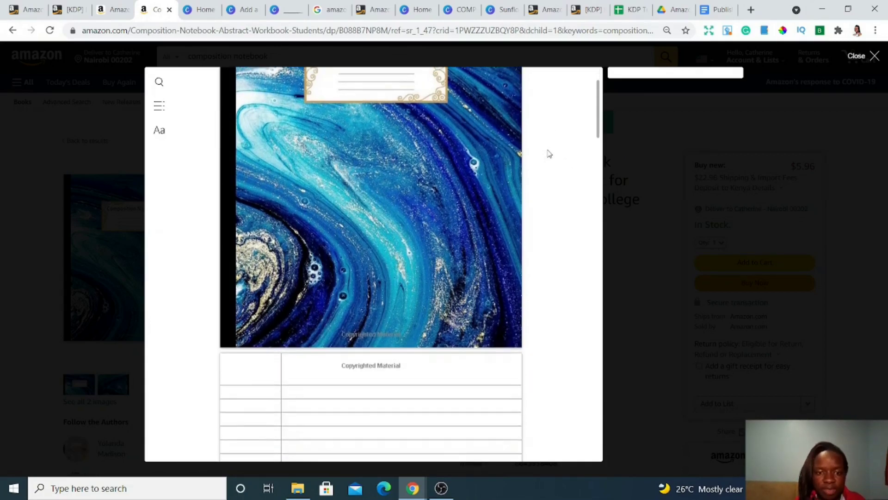
pyautogui.scroll(-1, 550, 154)
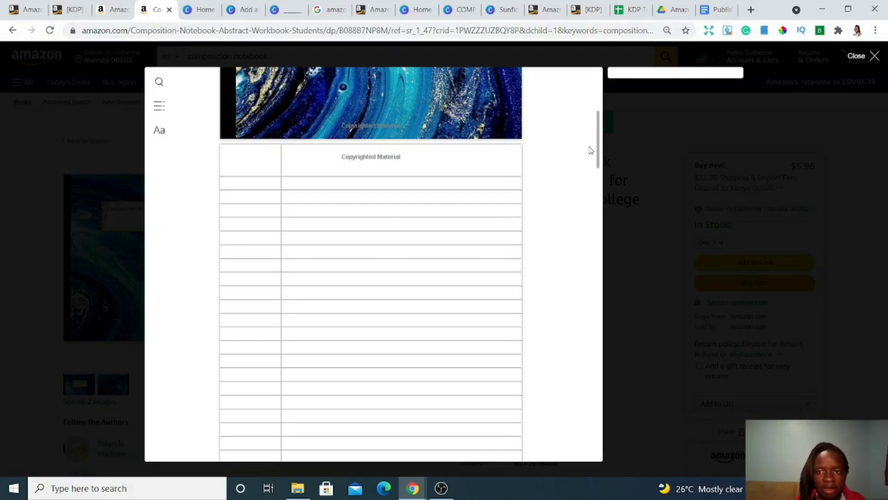
pyautogui.moveTo(599, 150); pyautogui.dragTo(599, 300)
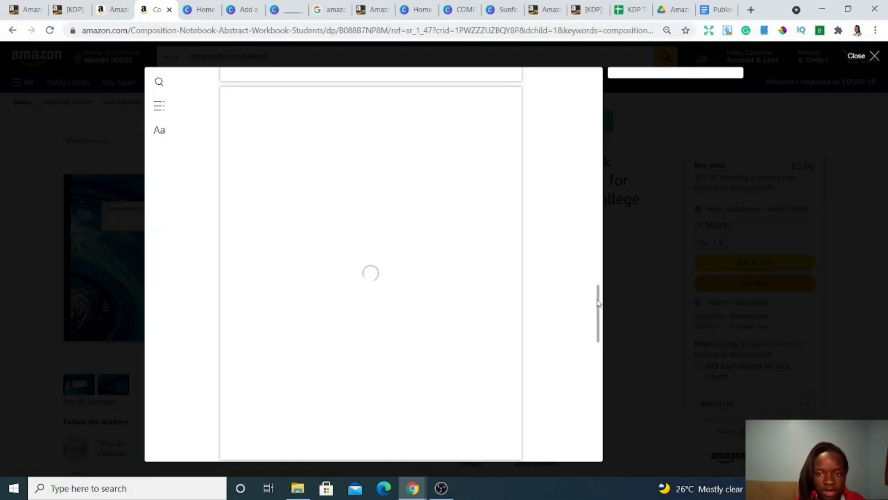
pyautogui.moveTo(599, 309); pyautogui.dragTo(593, 416)
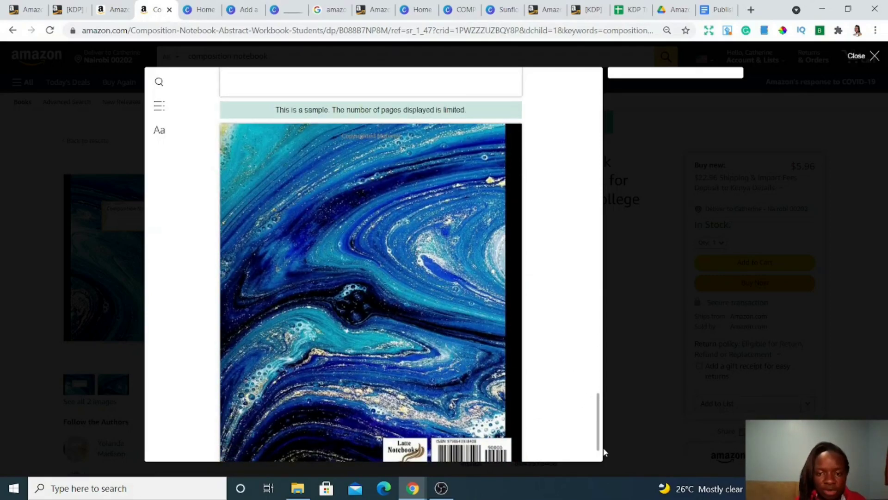
pyautogui.moveTo(600, 422); pyautogui.dragTo(598, 432)
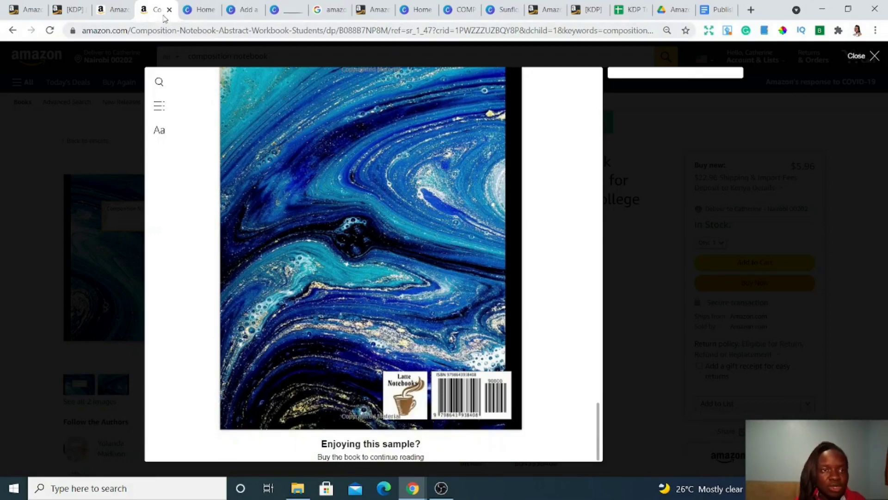
pyautogui.click(45, 185)
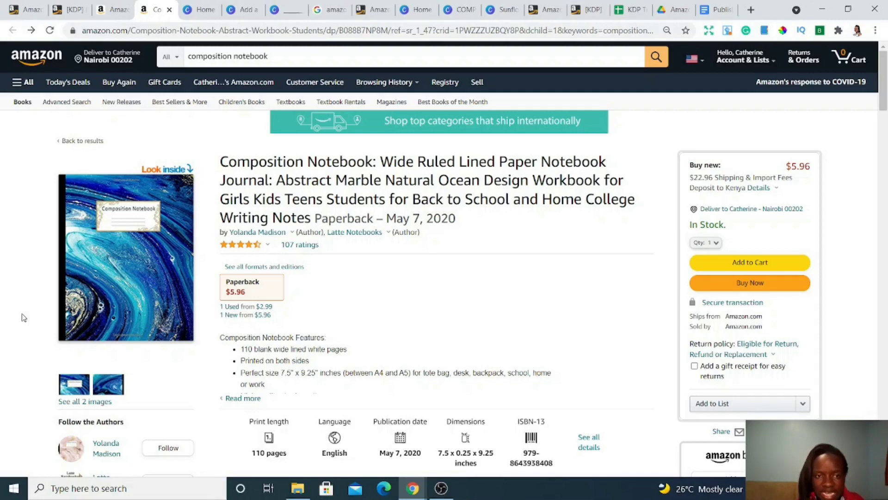
# Step: View Canva's custom design size and compare it with the dimensions on the marble notebook's Amazon page
pyautogui.click(198, 10)
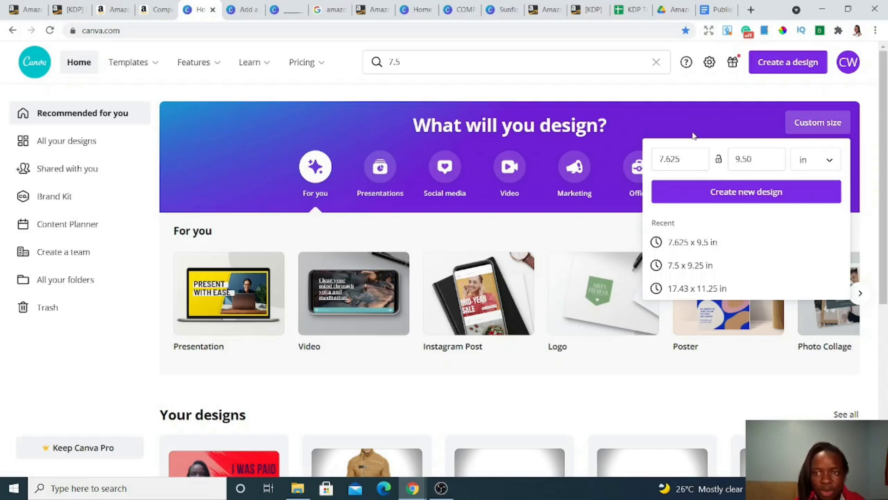
pyautogui.click(146, 12)
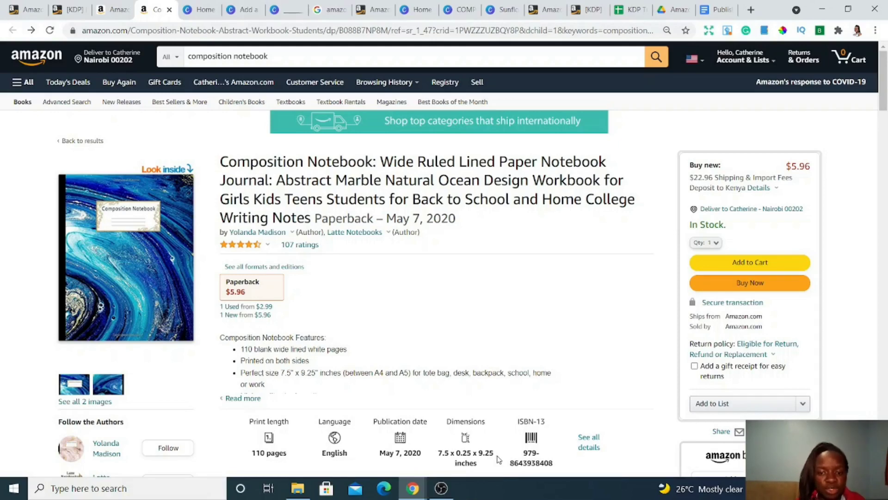
# Step: Select inches as the unit for Canva's custom design size, and go back to the notebook's Amazon page
pyautogui.click(199, 10)
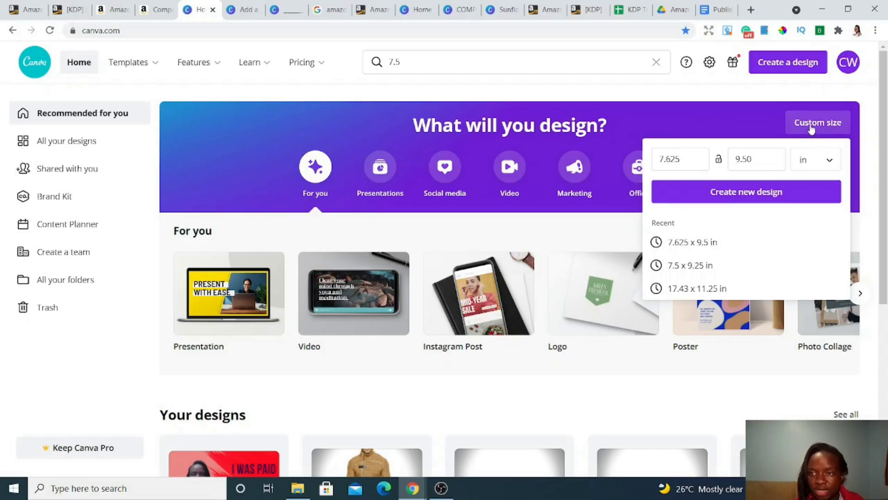
pyautogui.click(829, 160)
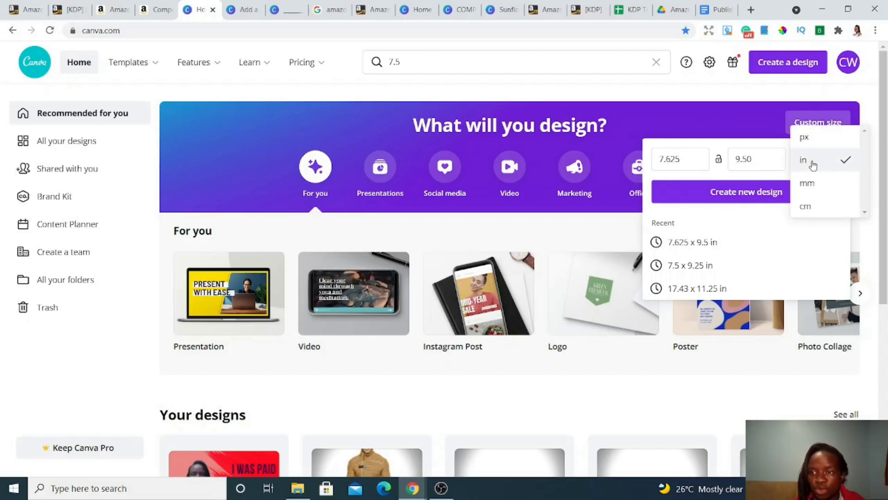
pyautogui.click(813, 165)
pyautogui.click(829, 162)
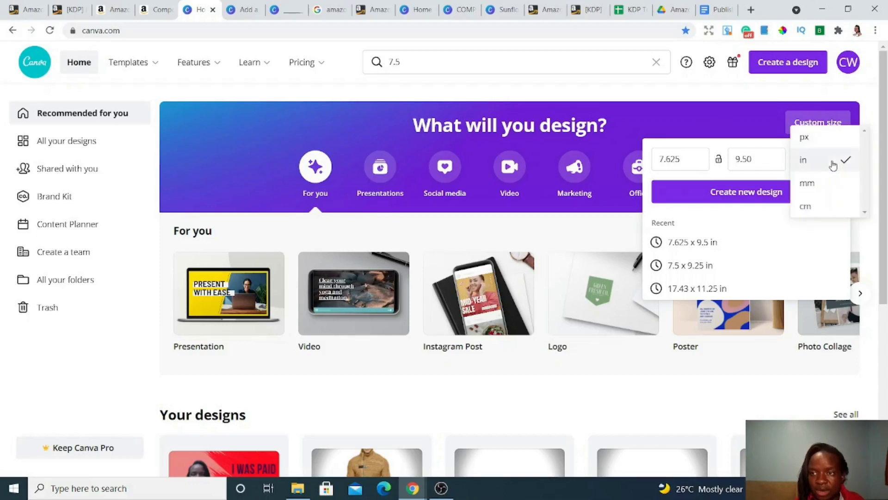
pyautogui.click(822, 162)
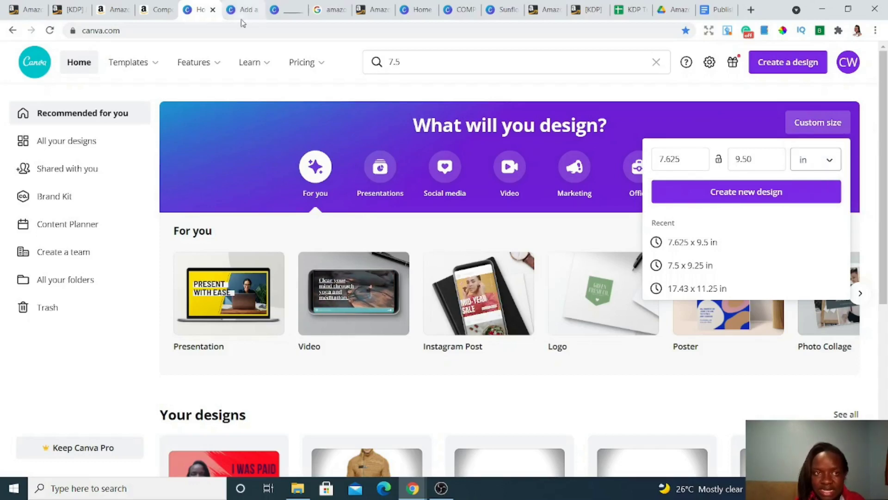
pyautogui.click(156, 10)
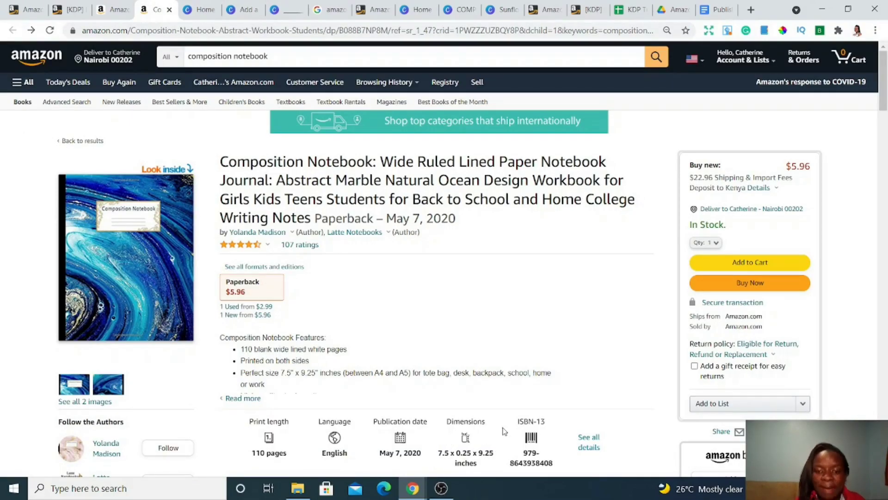
# Step: Create a Canva design with a custom size of 7.625 x 9.50 inches, checking it against the notebook's Amazon dimensions
pyautogui.click(191, 12)
pyautogui.click(675, 162)
pyautogui.click(766, 157)
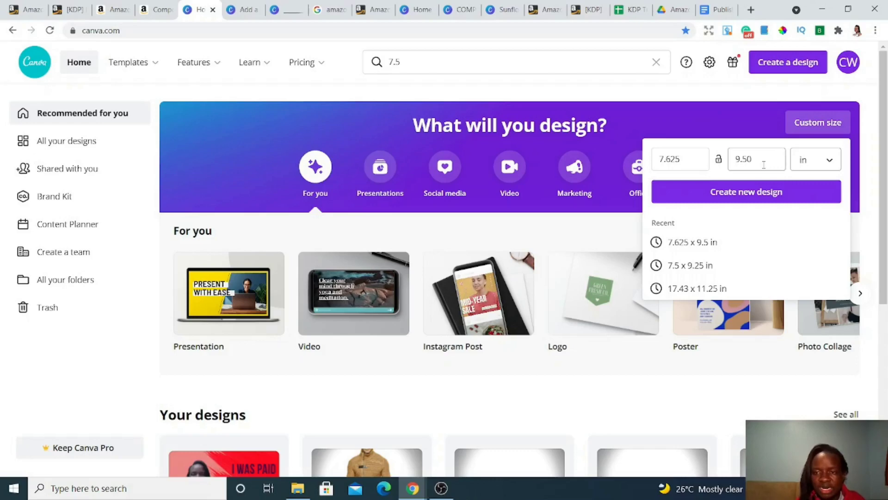
pyautogui.click(694, 159)
pyautogui.click(191, 4)
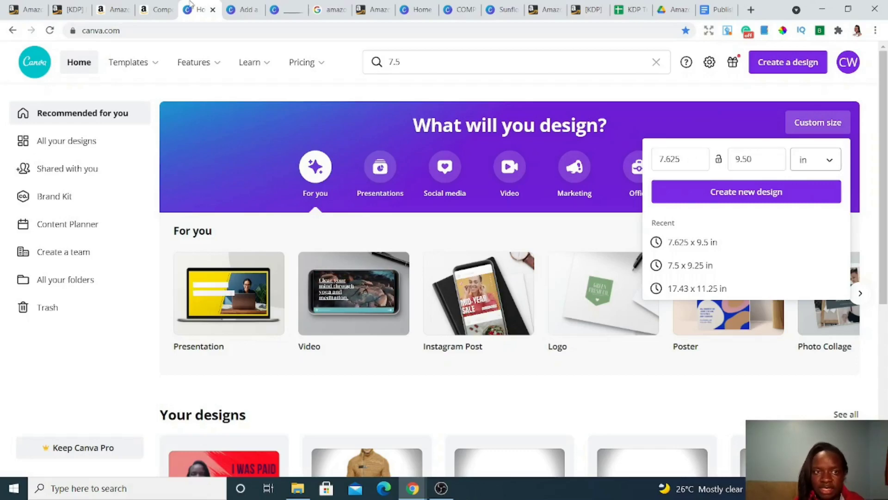
pyautogui.click(158, 11)
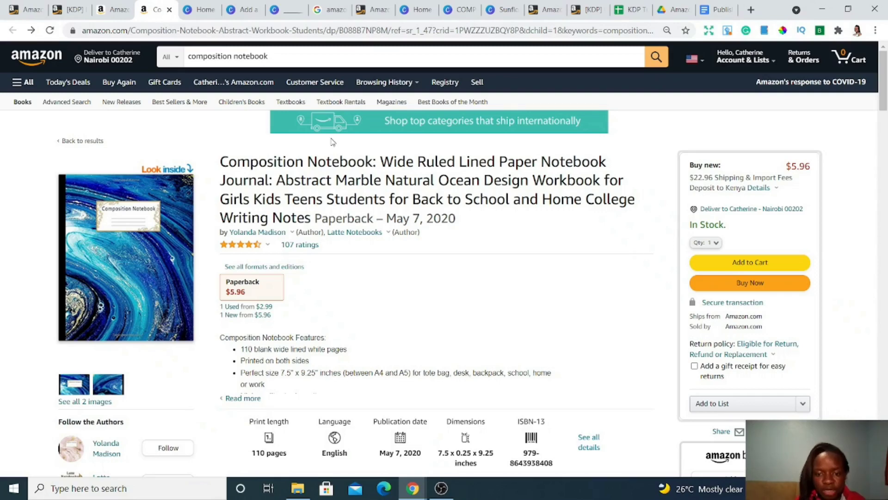
pyautogui.click(195, 13)
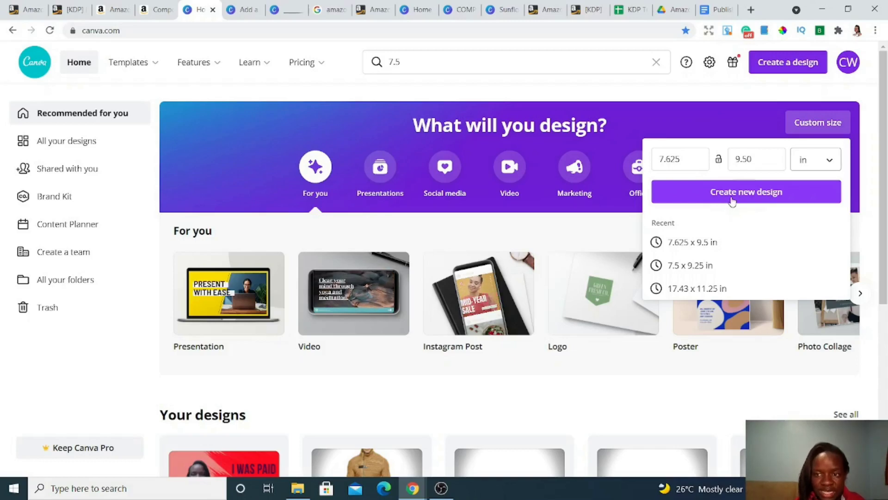
pyautogui.rightClick(732, 200)
pyautogui.click(730, 197)
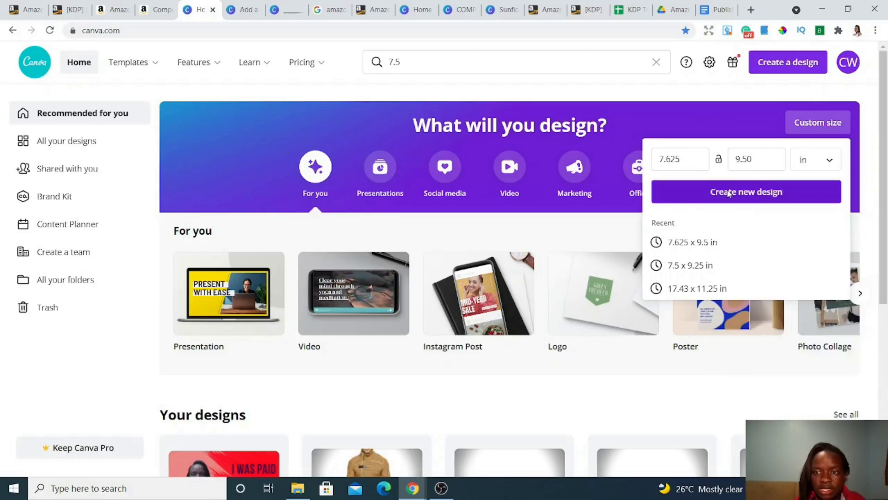
pyautogui.click(729, 195)
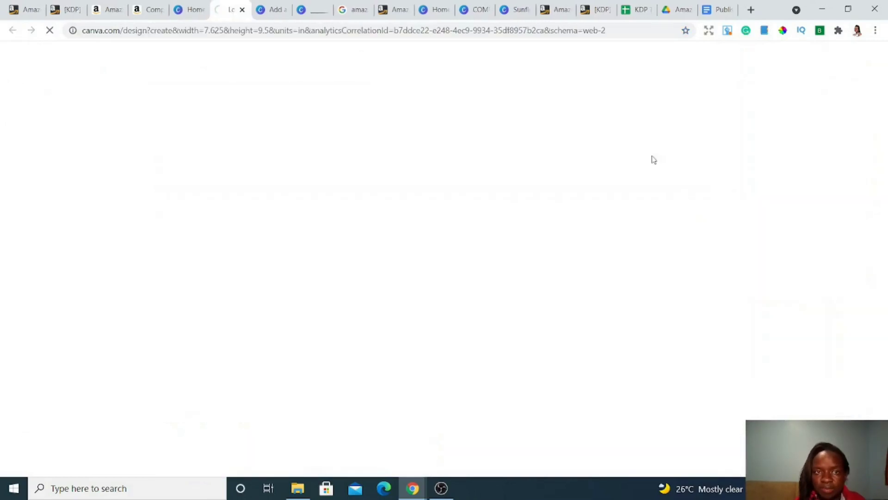
# Step: Reopen the Amazon preview of the blue marble composition notebook and examine the layout of its ruled interior page
pyautogui.click(269, 13)
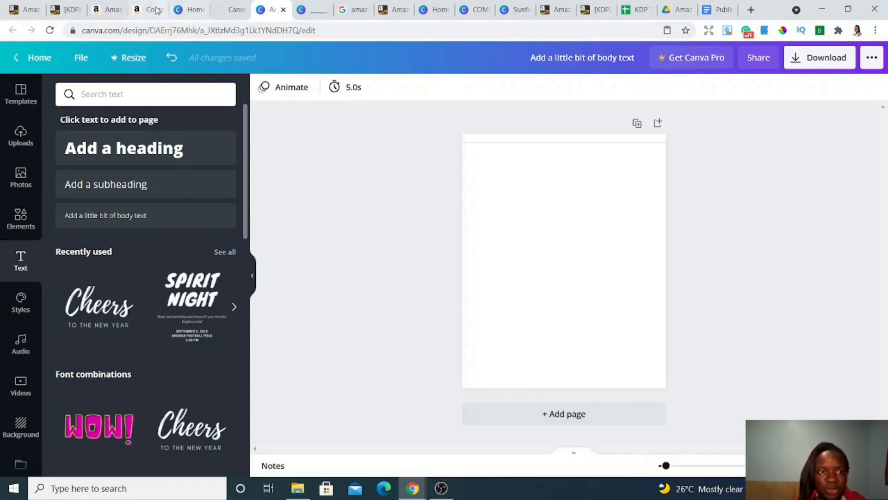
pyautogui.click(114, 13)
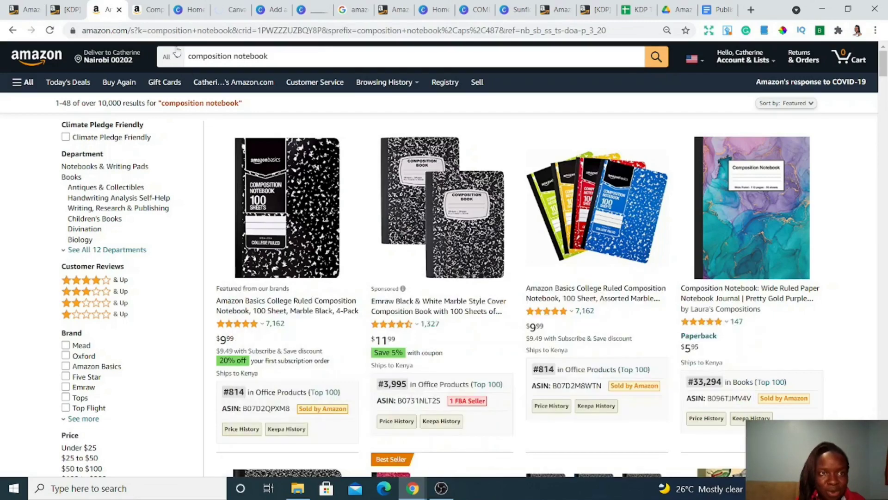
pyautogui.click(151, 15)
pyautogui.click(136, 305)
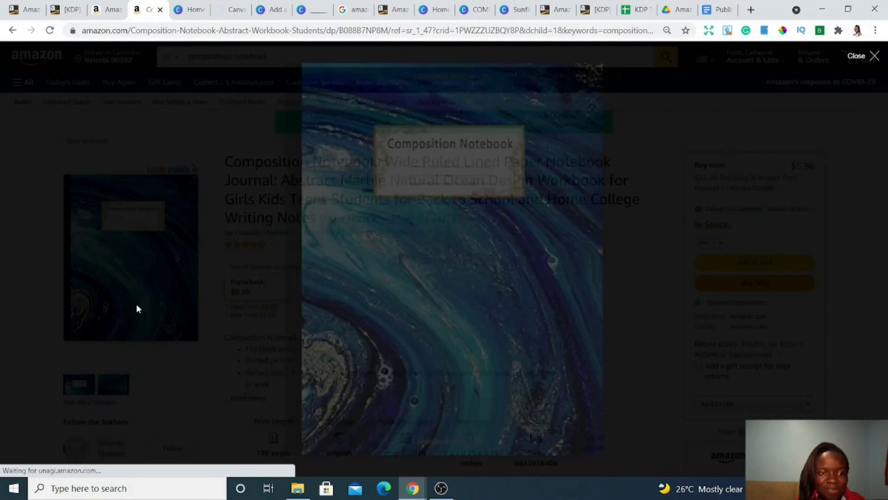
pyautogui.scroll(-3, 558, 238)
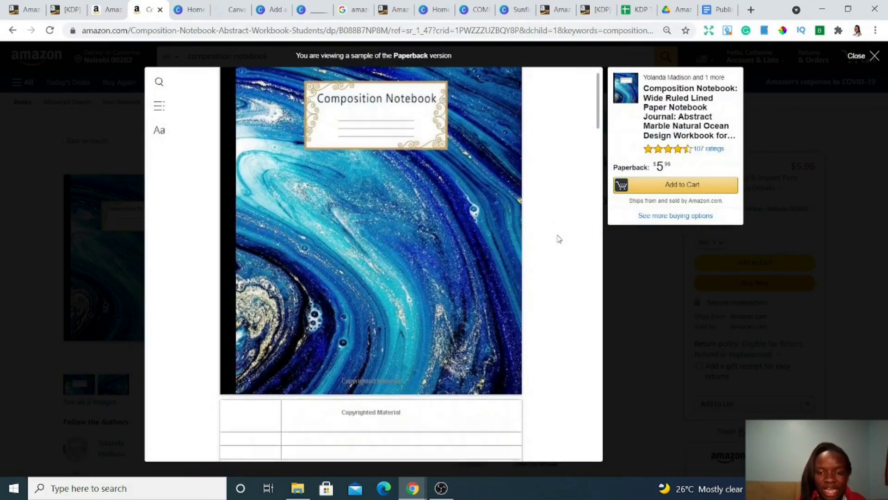
pyautogui.scroll(-5, 557, 238)
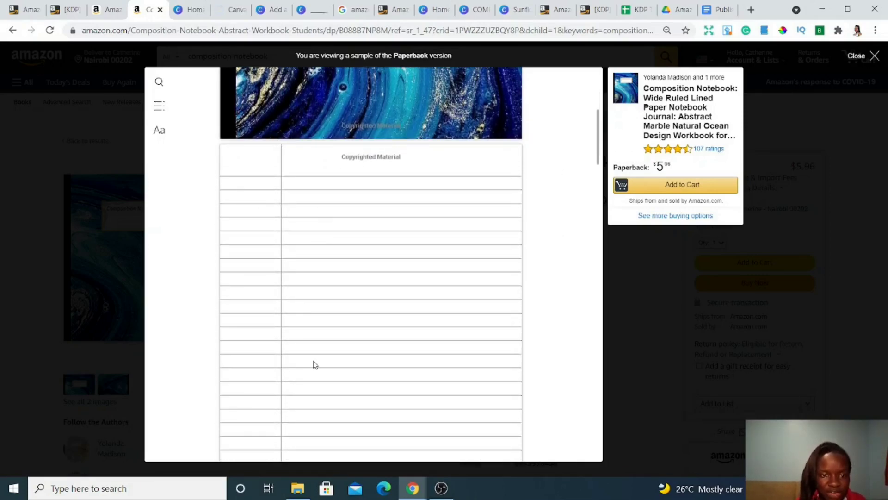
# Step: Switch to the Canva page design with the single line at its head, add a body text box and clear its placeholder text
pyautogui.click(272, 11)
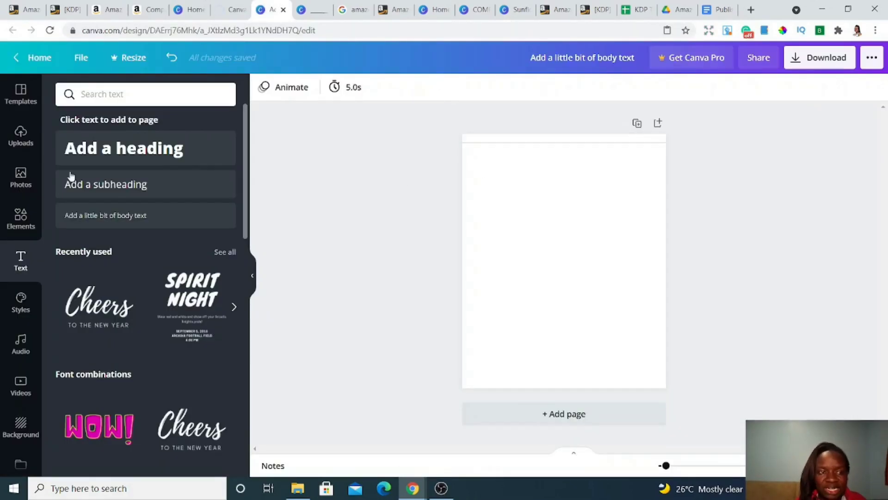
pyautogui.click(492, 139)
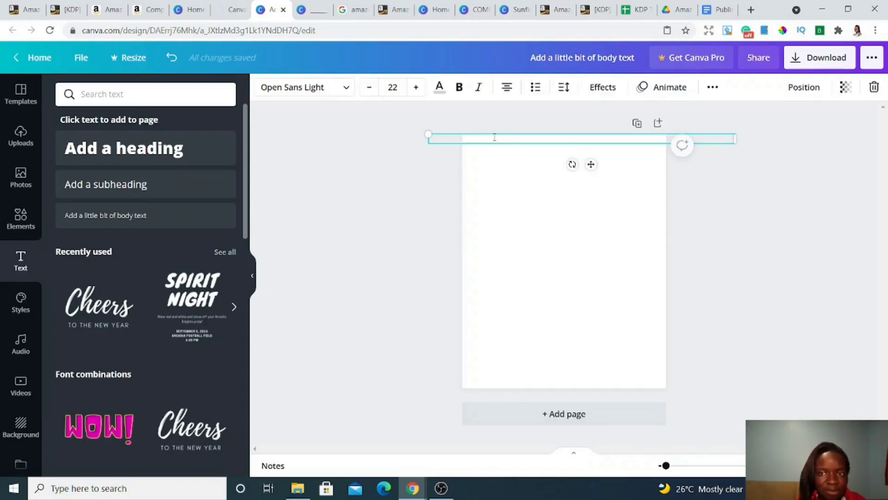
pyautogui.click(354, 154)
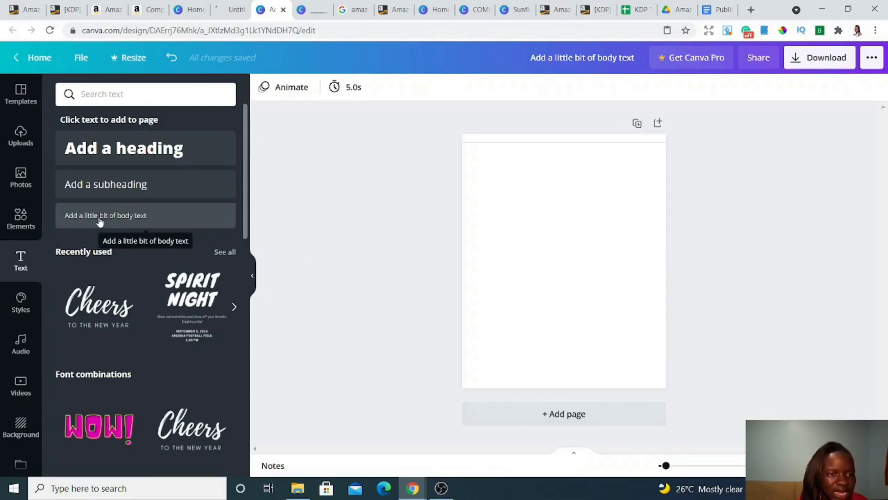
pyautogui.click(125, 219)
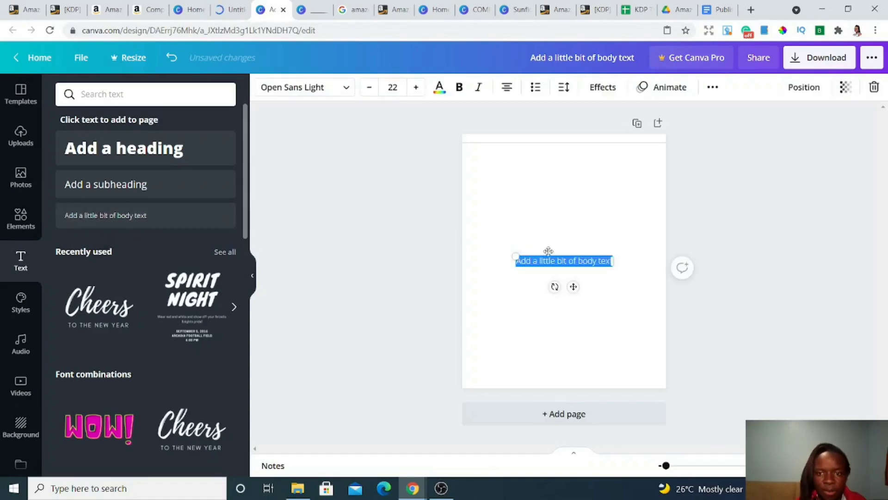
pyautogui.click(559, 262)
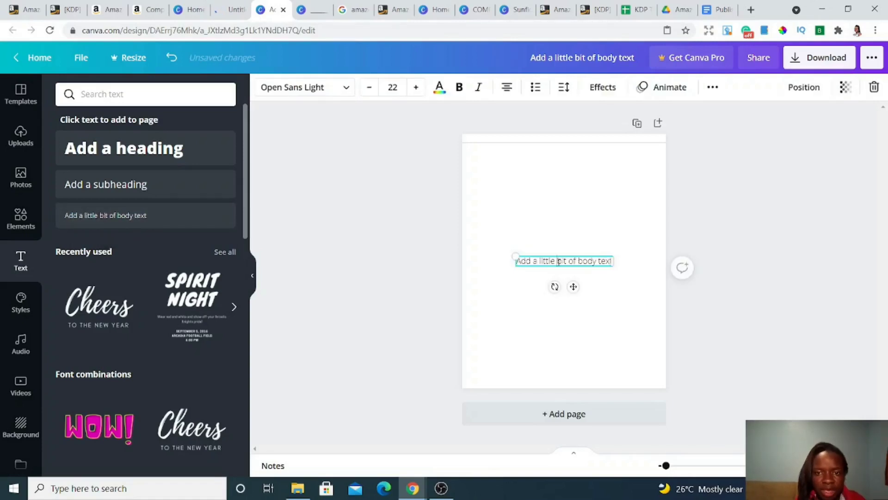
pyautogui.tripleClick(559, 262)
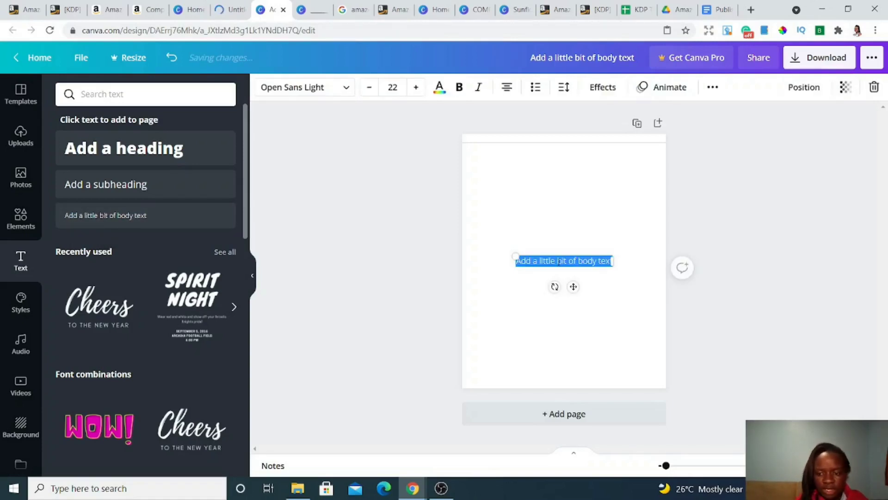
pyautogui.press('BackSpace')
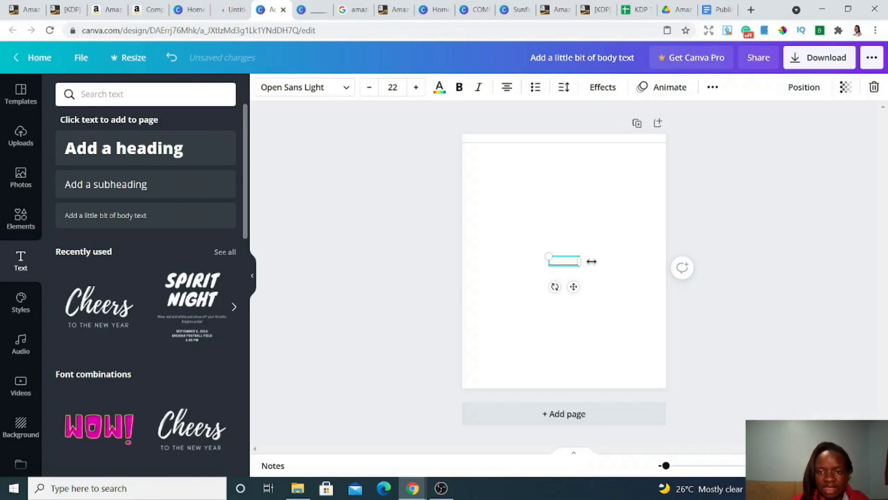
# Step: Fill the text box with underscores and widen it past both page edges to form one continuous line across mid-page
pyautogui.moveTo(592, 261); pyautogui.dragTo(667, 261)
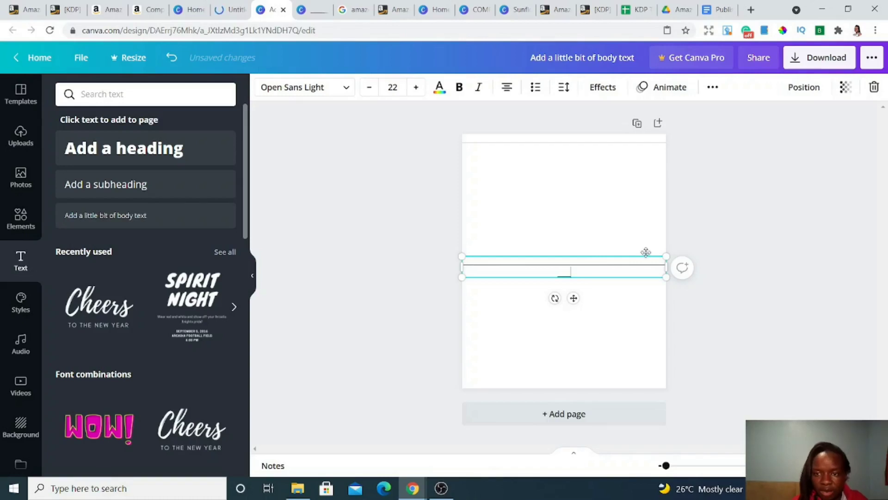
pyautogui.moveTo(667, 267); pyautogui.dragTo(724, 264)
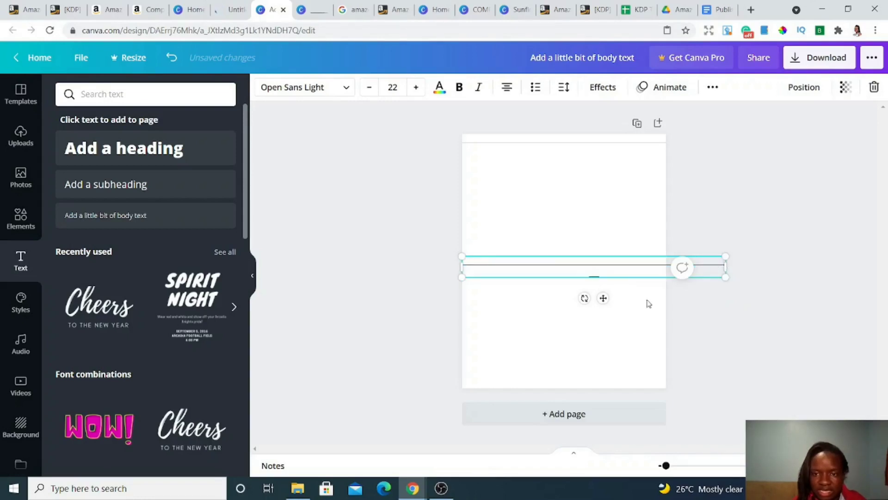
pyautogui.press('BackSpace')
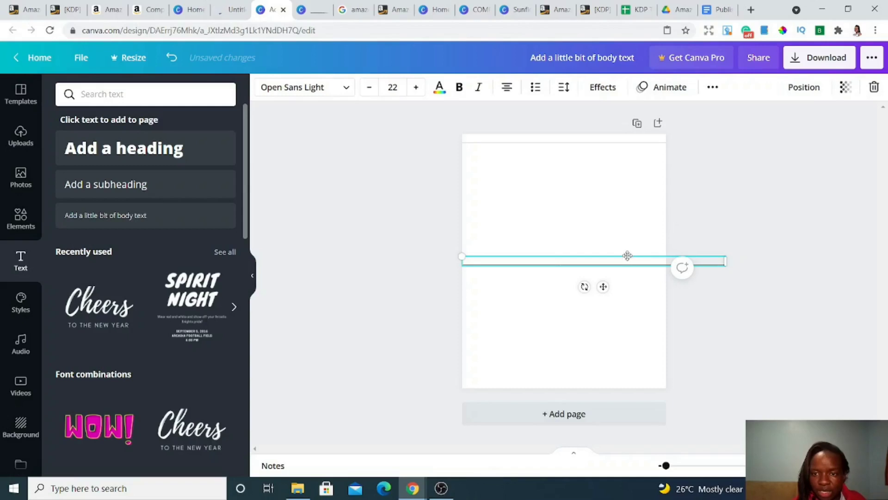
pyautogui.moveTo(625, 253); pyautogui.dragTo(607, 254)
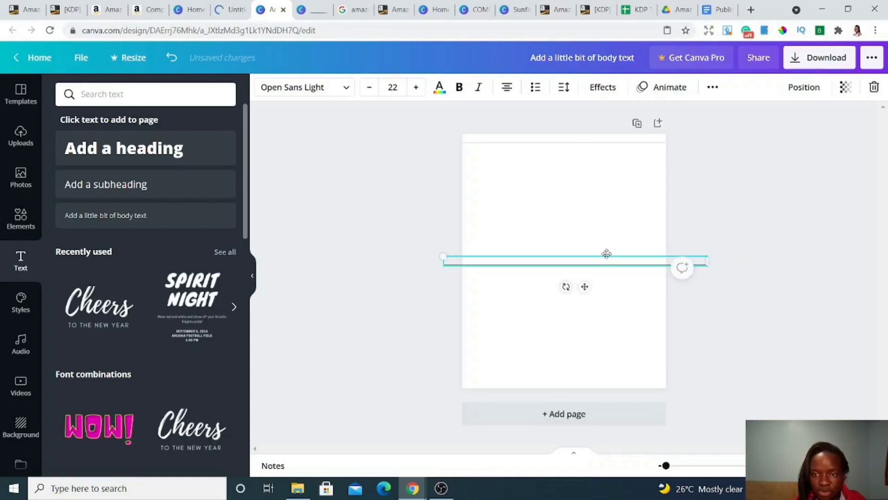
pyautogui.click(588, 223)
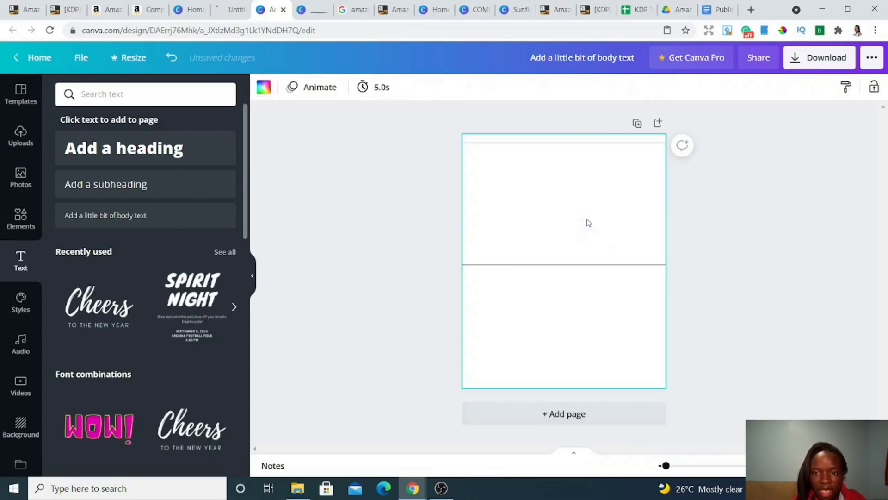
pyautogui.click(587, 263)
pyautogui.click(585, 310)
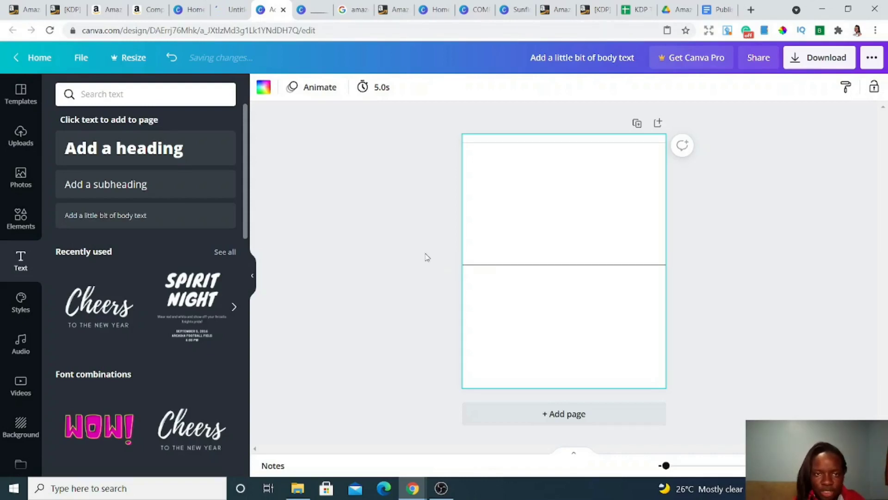
pyautogui.click(263, 87)
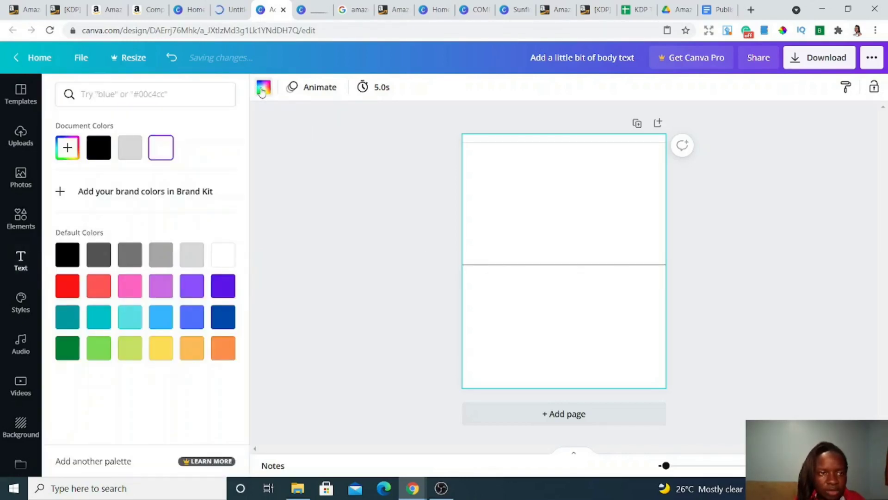
pyautogui.click(131, 152)
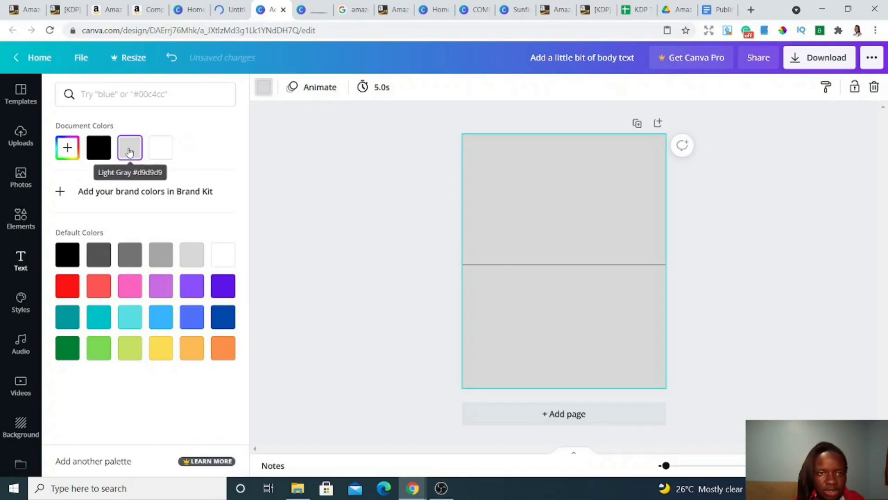
pyautogui.click(225, 258)
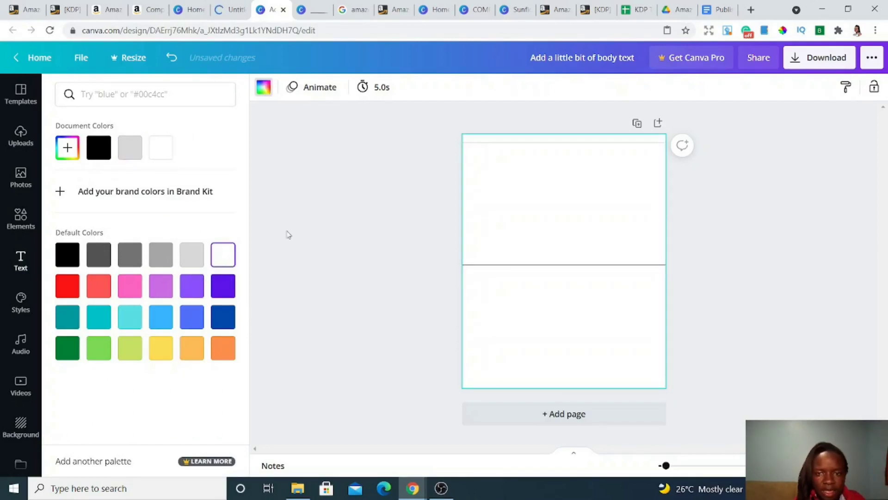
# Step: Set the text color of the underscore line across mid-page to light gray #d9d9d9
pyautogui.click(554, 264)
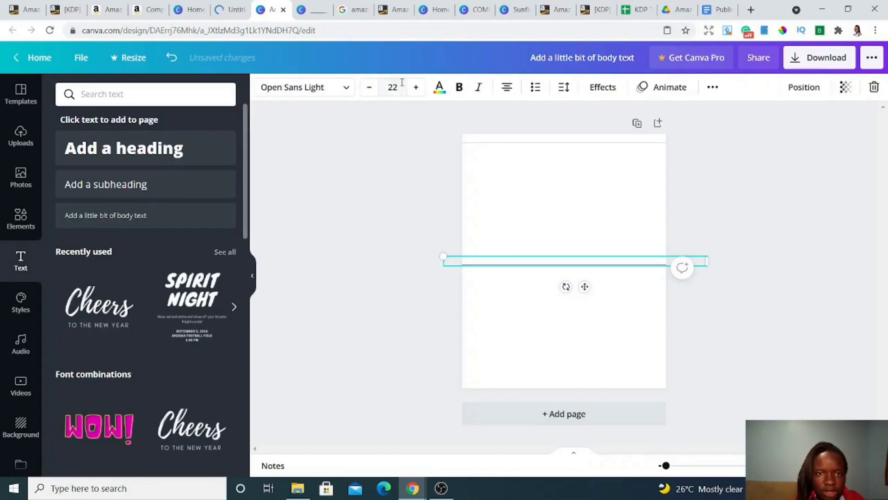
pyautogui.click(438, 88)
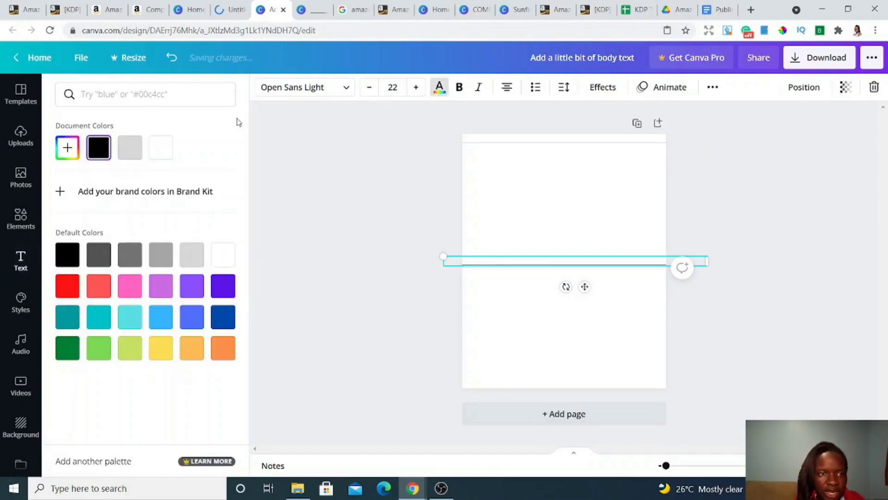
pyautogui.click(129, 147)
pyautogui.press('Escape')
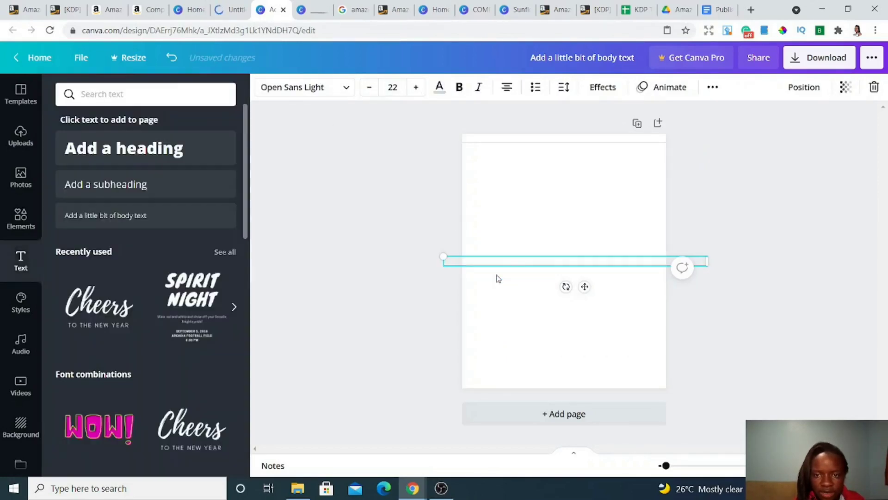
pyautogui.click(530, 297)
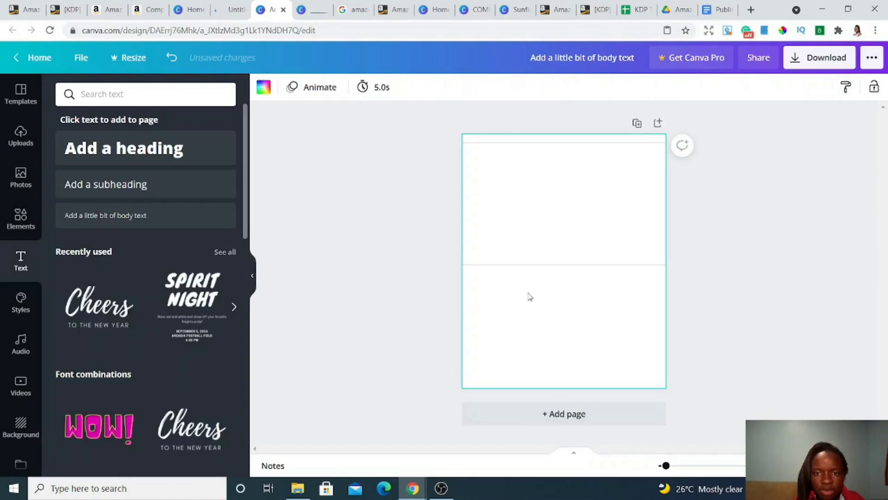
# Step: Move the light gray line up to sit just below the existing first line at the head of the page
pyautogui.click(528, 263)
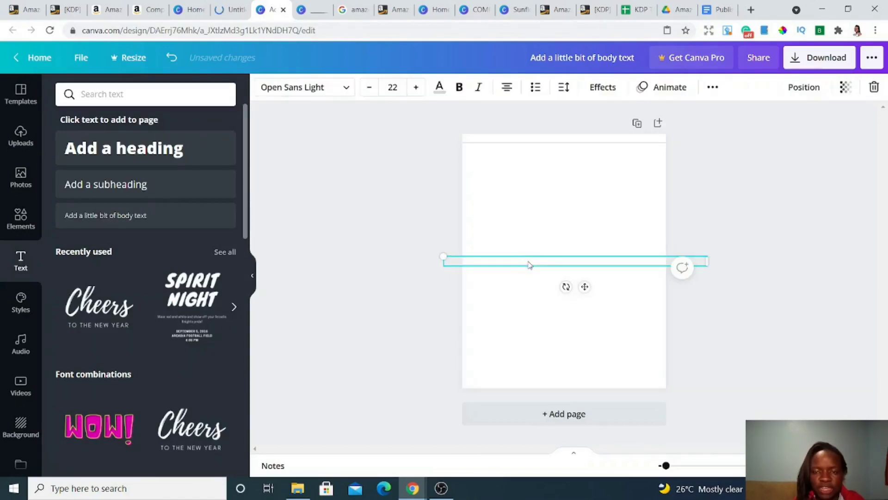
pyautogui.moveTo(529, 264); pyautogui.dragTo(519, 146)
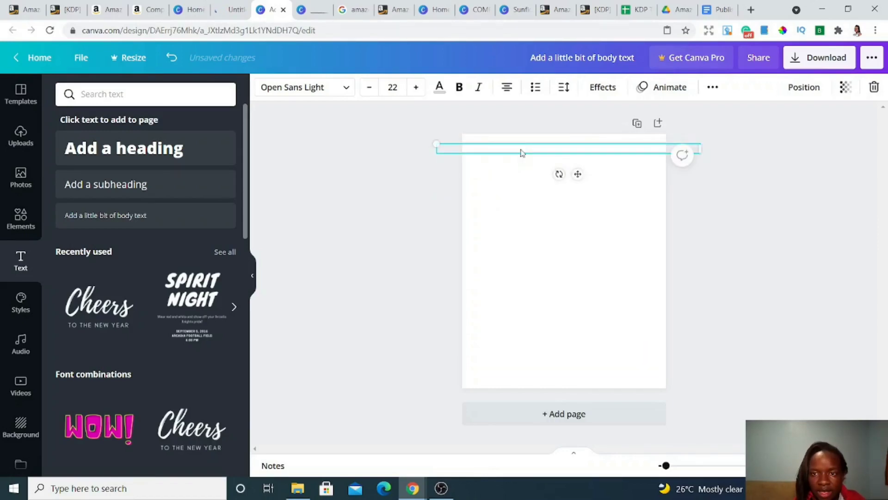
pyautogui.click(526, 246)
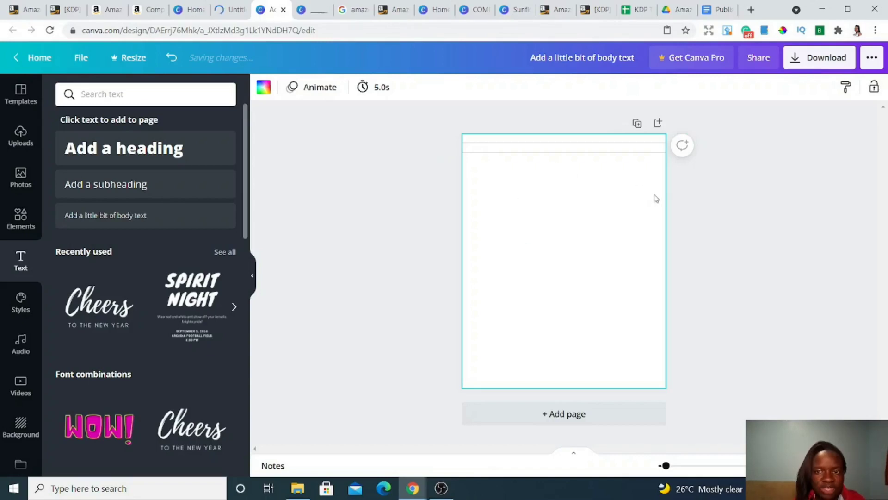
# Step: Copy the second light gray line and paste it as a third line spaced evenly below it
pyautogui.click(591, 153)
pyautogui.rightClick(591, 153)
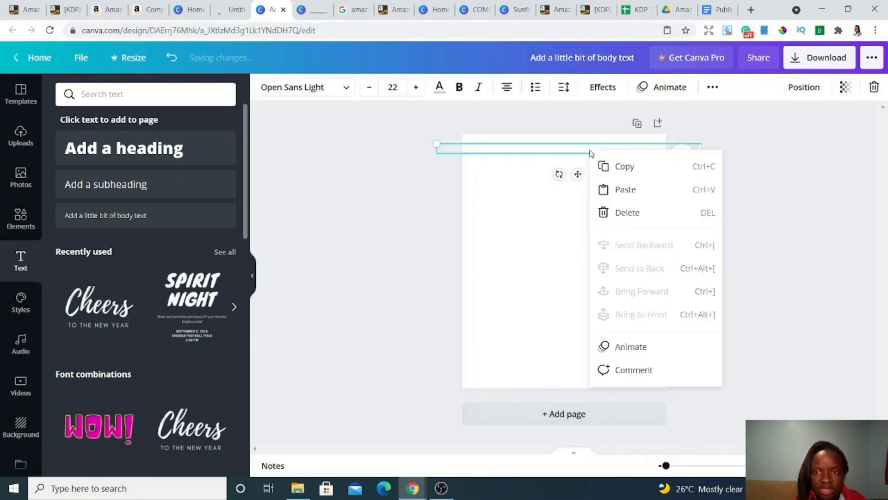
pyautogui.click(604, 168)
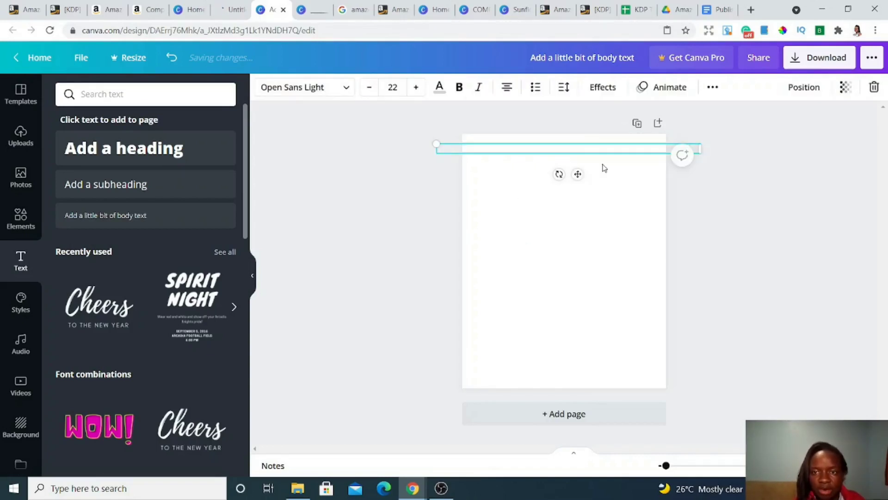
pyautogui.rightClick(559, 220)
pyautogui.click(579, 258)
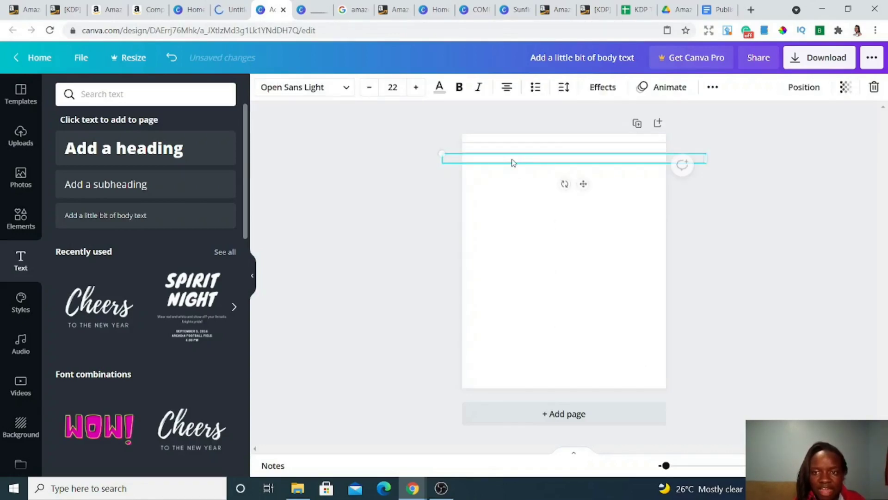
pyautogui.click(507, 233)
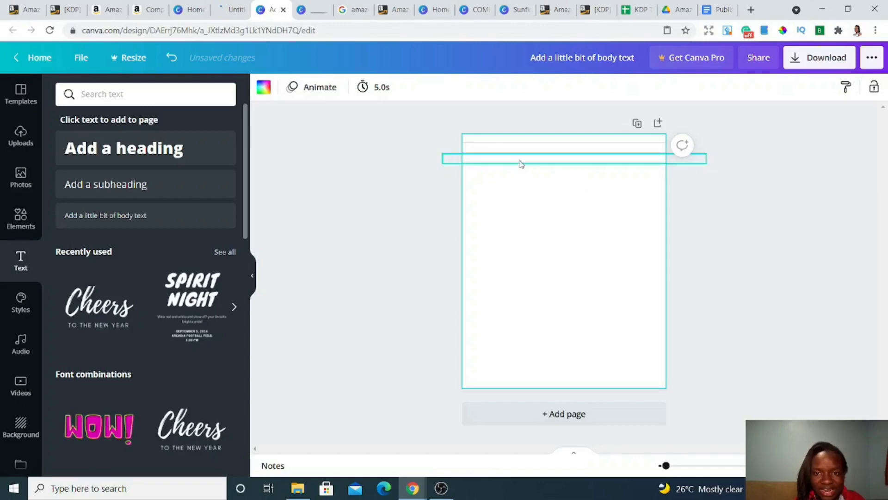
# Step: Paste another copy of the light gray line and move it below the third line as the fourth
pyautogui.rightClick(521, 181)
pyautogui.click(555, 217)
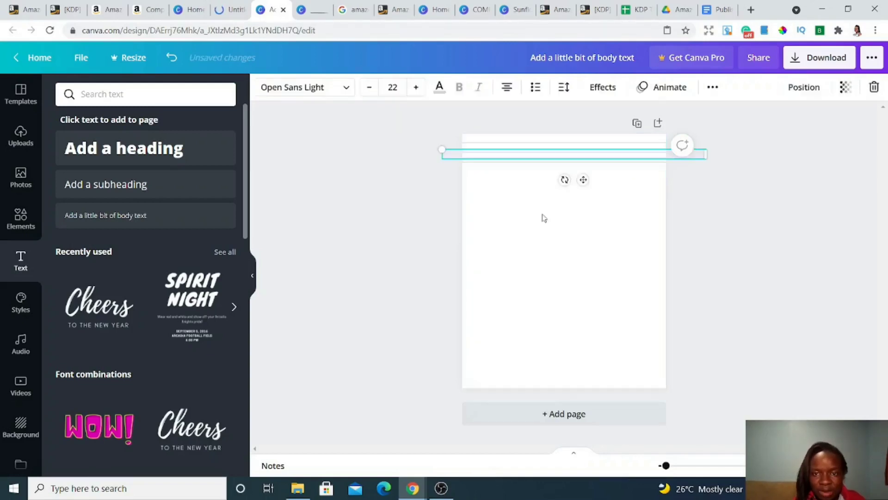
pyautogui.moveTo(534, 158); pyautogui.dragTo(533, 171)
pyautogui.click(532, 233)
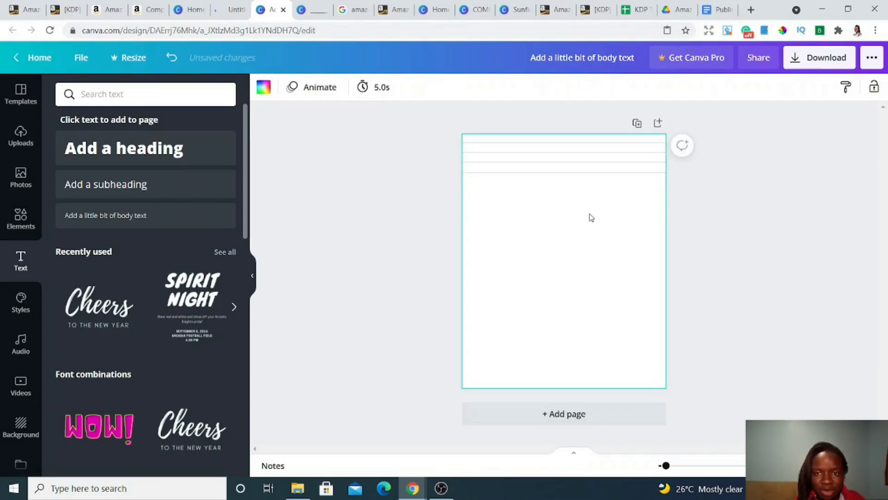
pyautogui.click(347, 225)
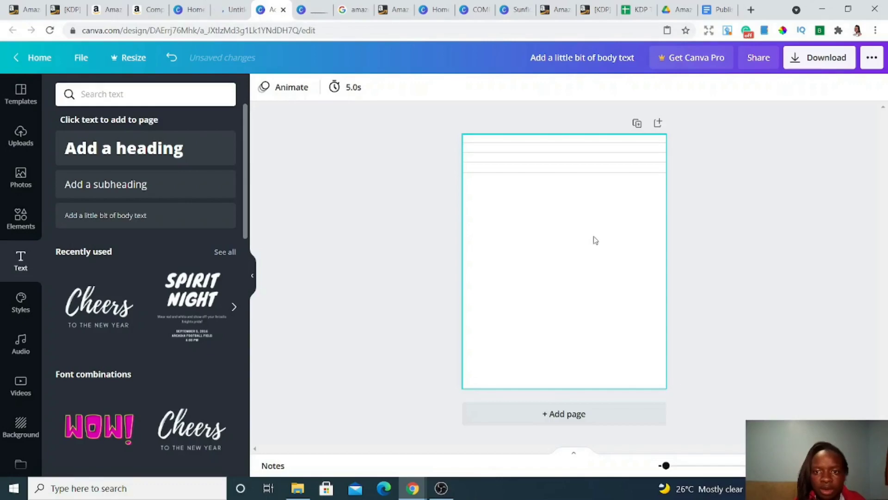
# Step: Switch to the fully ruled Canva page and rotate its topmost line to vertical, placing it as the left margin line
pyautogui.click(307, 17)
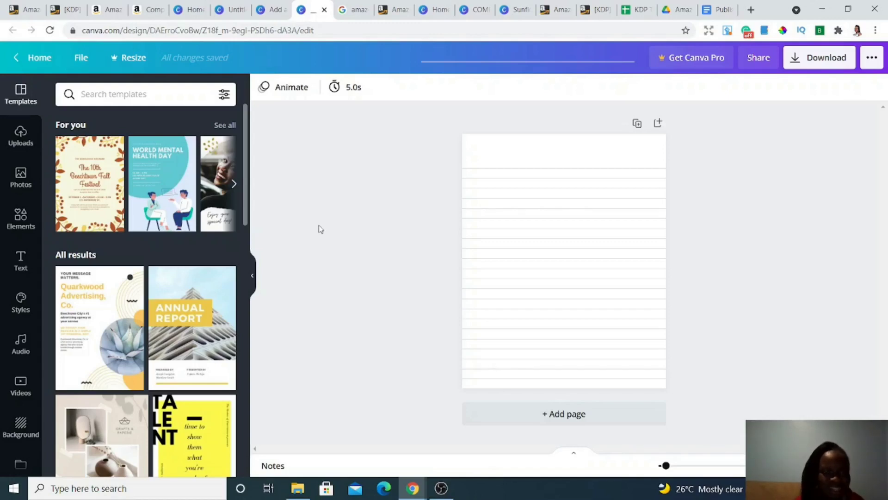
pyautogui.click(520, 164)
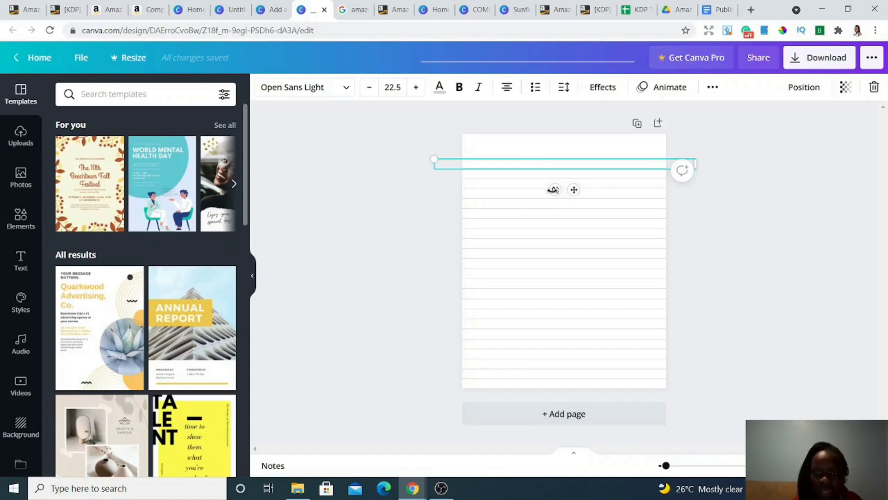
pyautogui.moveTo(553, 190); pyautogui.dragTo(497, 255)
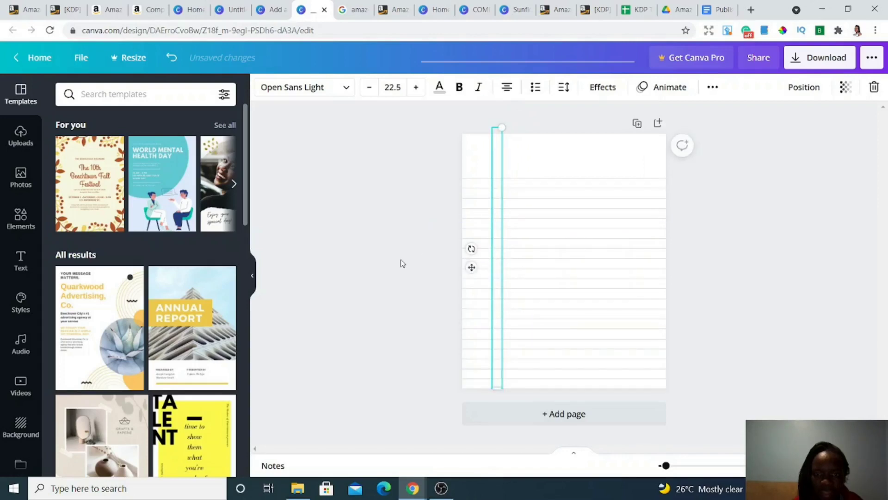
pyautogui.click(401, 261)
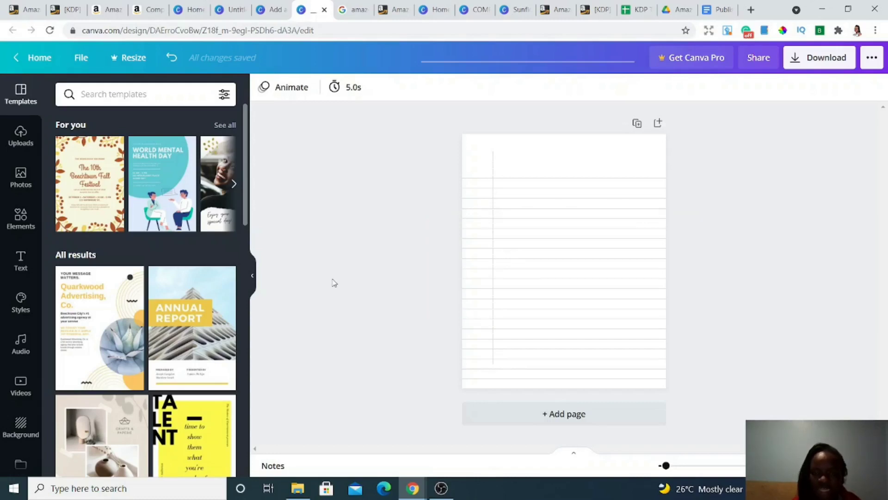
# Step: Add a blank page and delete it, then duplicate the ruled page until the design has six pages
pyautogui.click(658, 124)
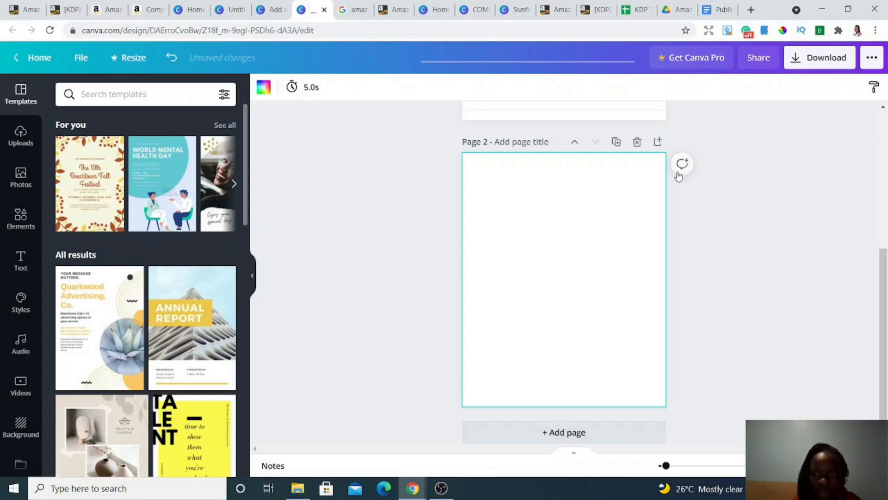
pyautogui.click(637, 141)
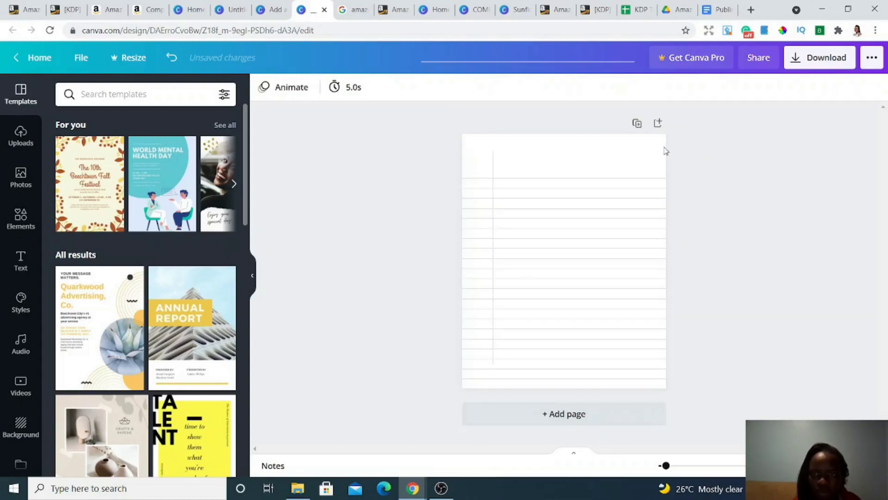
pyautogui.click(637, 124)
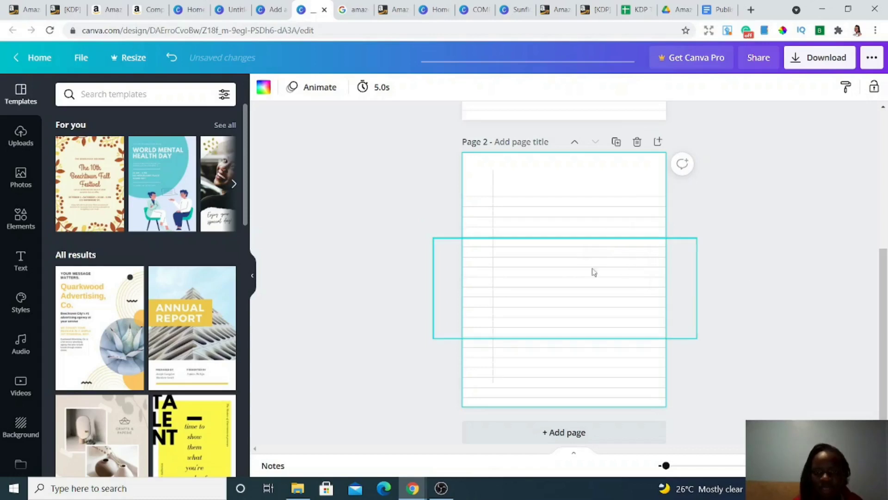
pyautogui.click(616, 141)
pyautogui.click(616, 160)
pyautogui.click(345, 268)
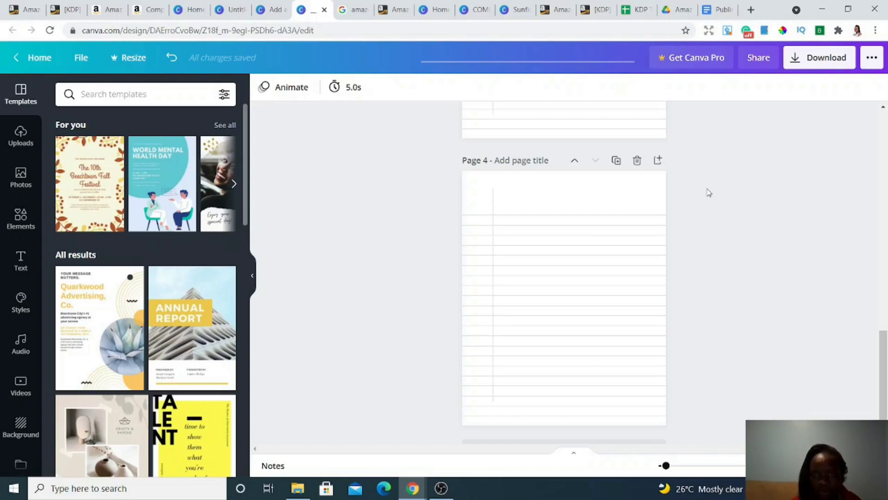
pyautogui.click(617, 161)
pyautogui.click(616, 161)
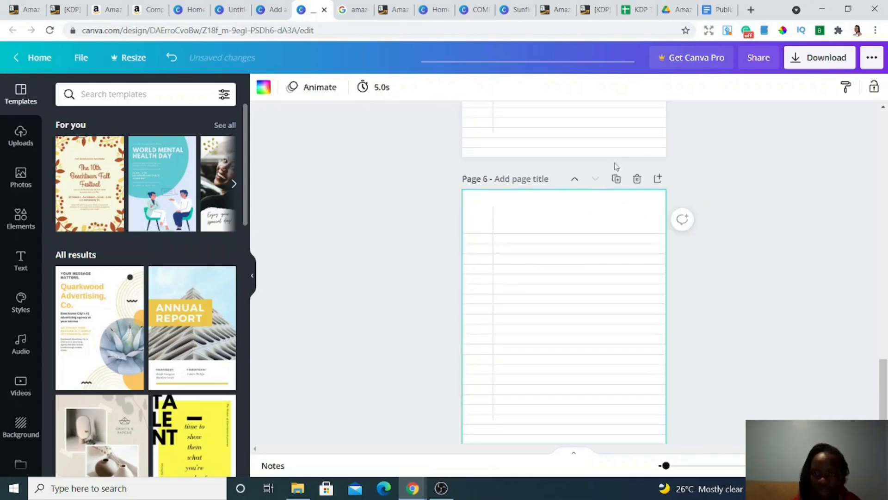
# Step: Choose PDF Print as the download file type with all pages included, and close the download options
pyautogui.click(821, 61)
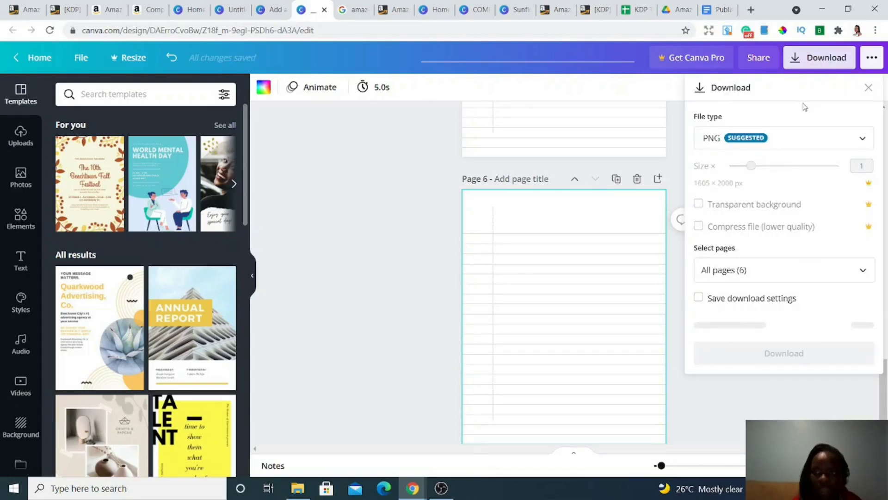
pyautogui.click(813, 140)
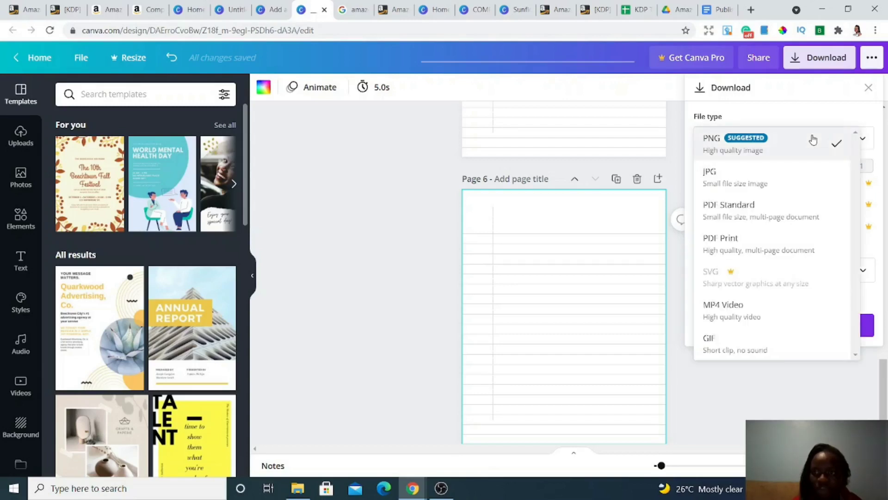
pyautogui.click(754, 247)
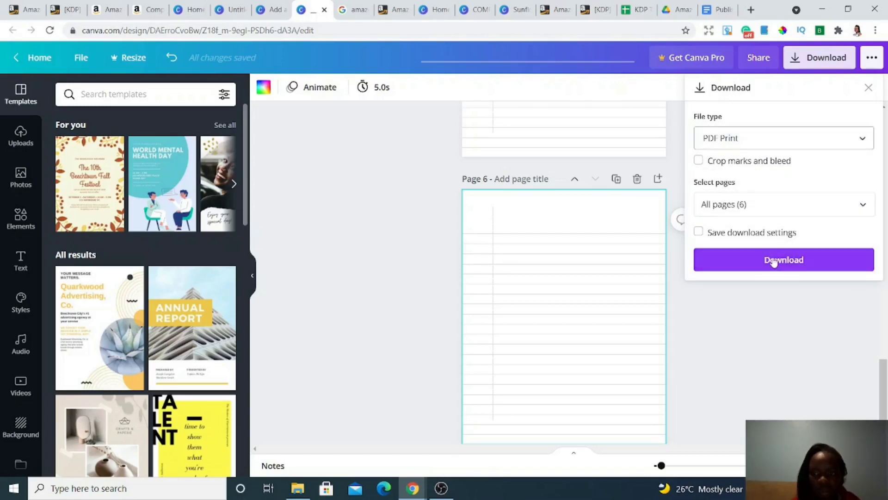
pyautogui.click(302, 274)
# Step: Look up the CollegeRuled_7_5x9_25_120_bleed PDF in the KDP Tutorial folder in File Explorer and return to Canva
pyautogui.click(298, 487)
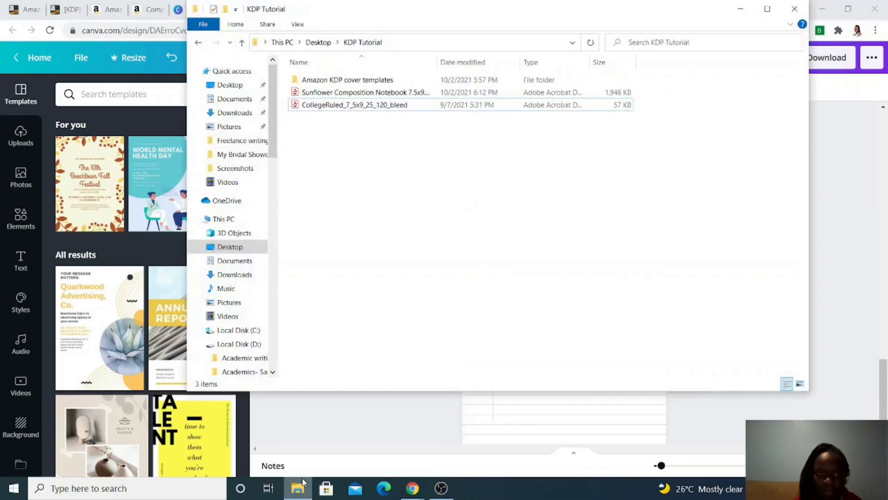
pyautogui.click(336, 107)
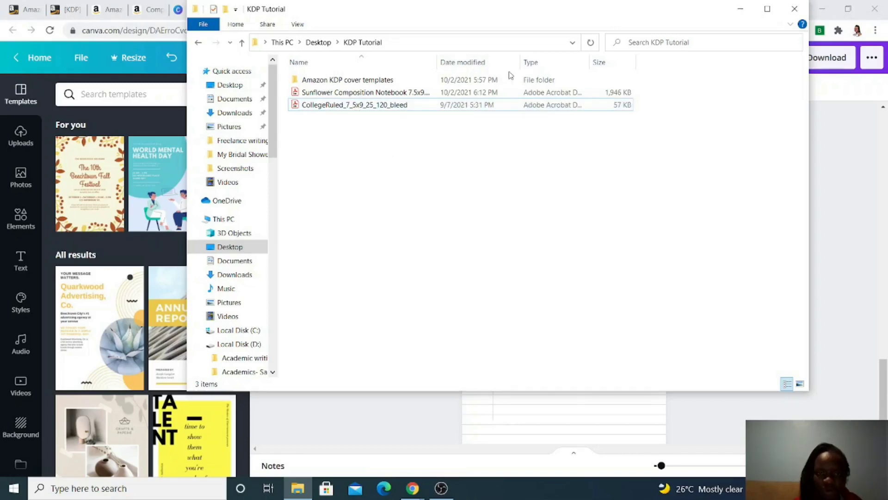
pyautogui.click(740, 9)
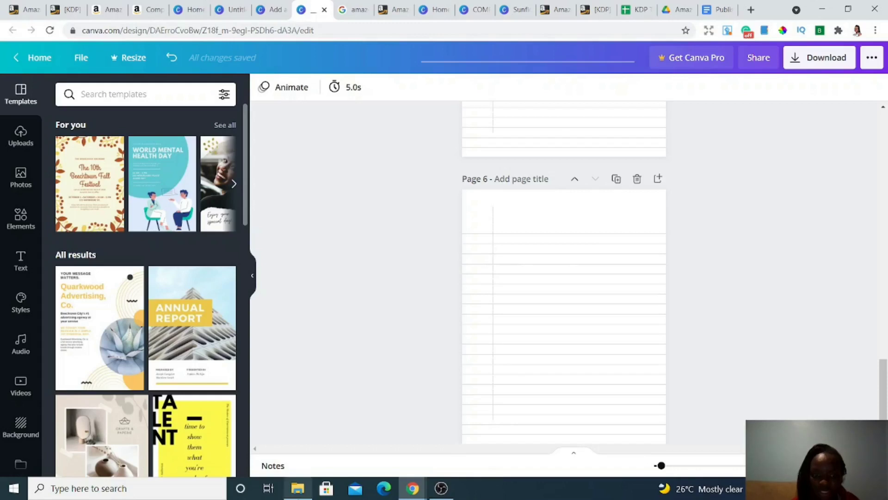
pyautogui.moveTo(299, 494)
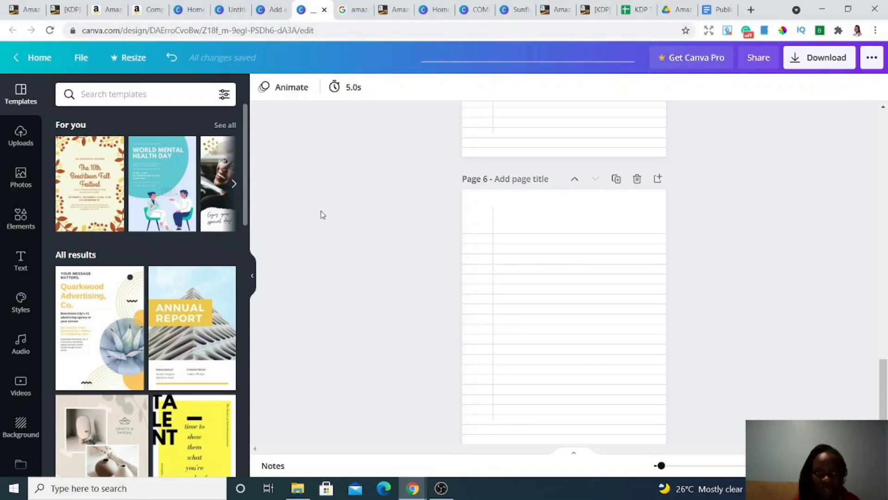
# Step: Switch to the Amazon composition notebook sample and examine its front cover
pyautogui.click(358, 13)
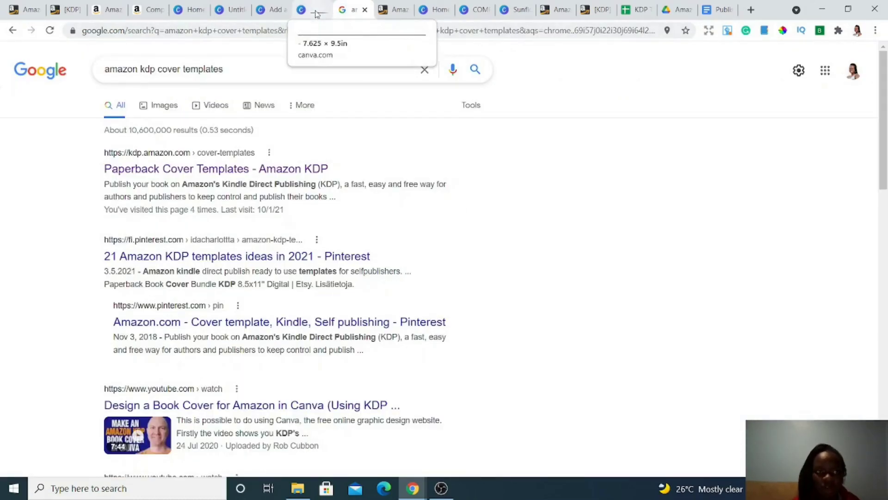
pyautogui.click(153, 13)
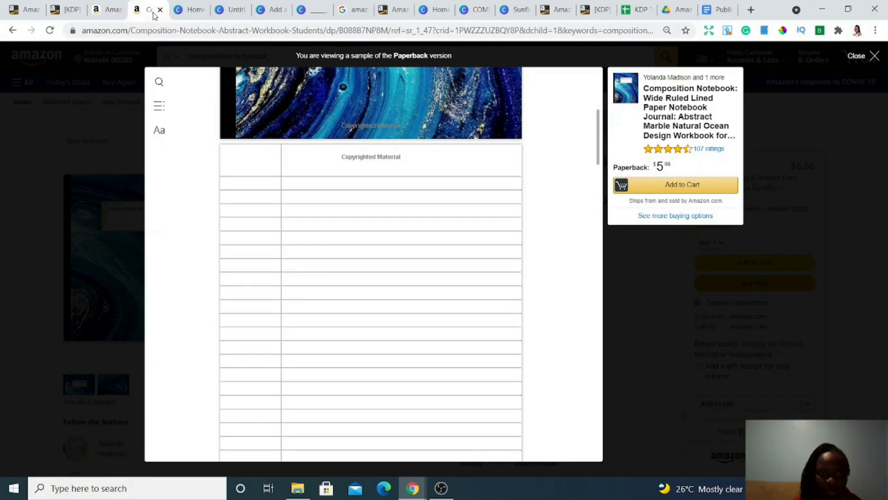
pyautogui.moveTo(598, 160); pyautogui.dragTo(595, 114)
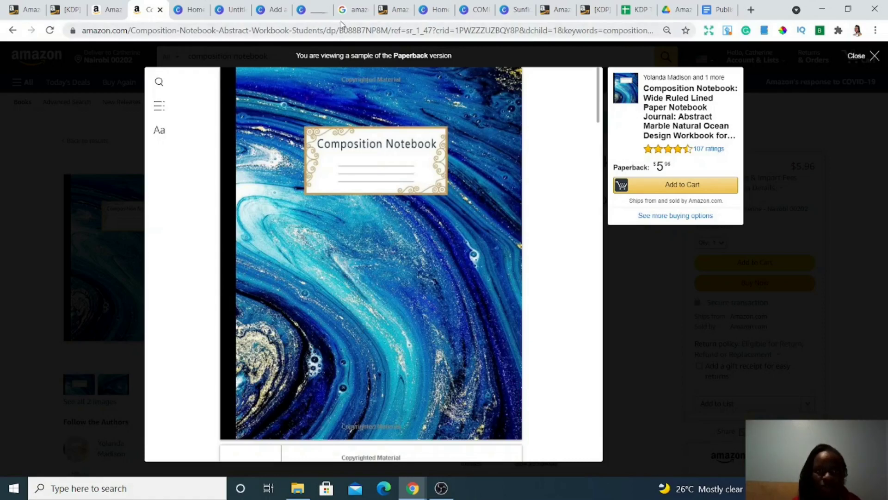
# Step: Check the Google results for Amazon KDP cover templates and view the KDP Paperback Cover Templates page
pyautogui.click(350, 9)
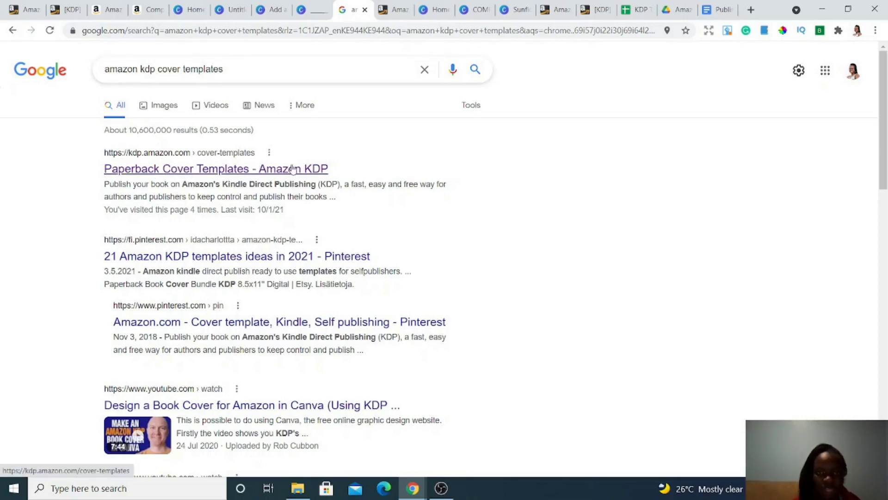
pyautogui.click(390, 11)
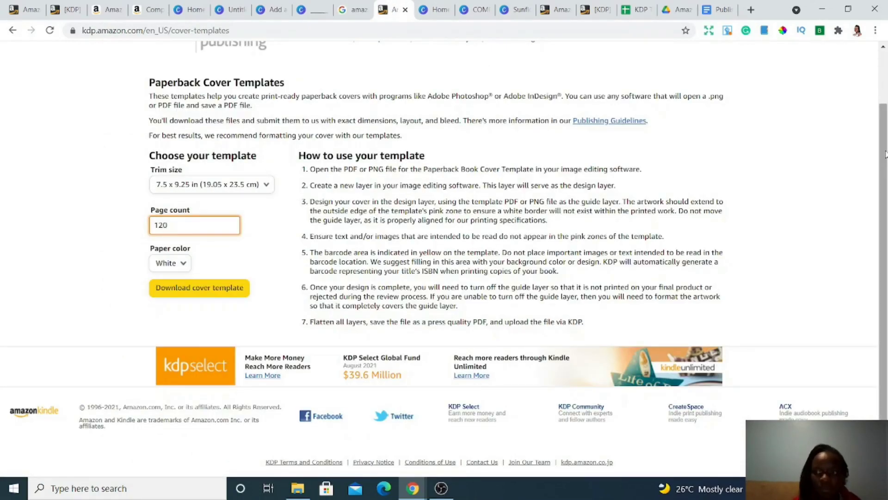
pyautogui.click(881, 62)
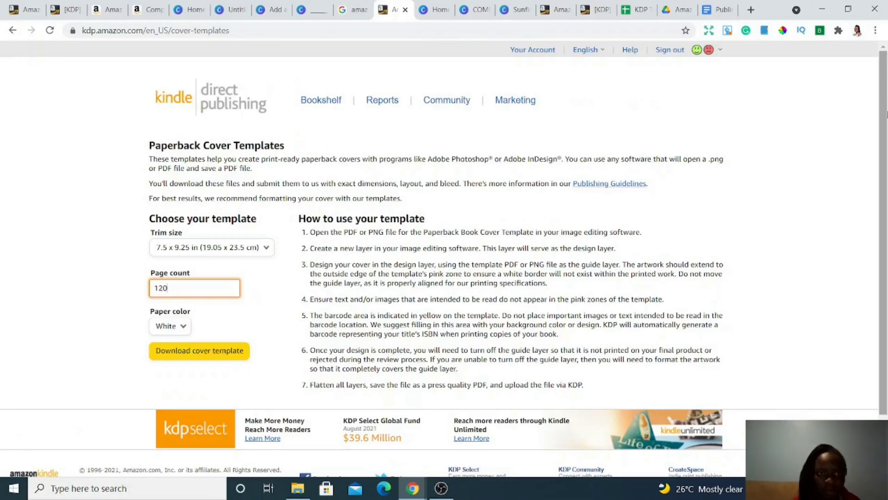
pyautogui.scroll(-1, 883, 129)
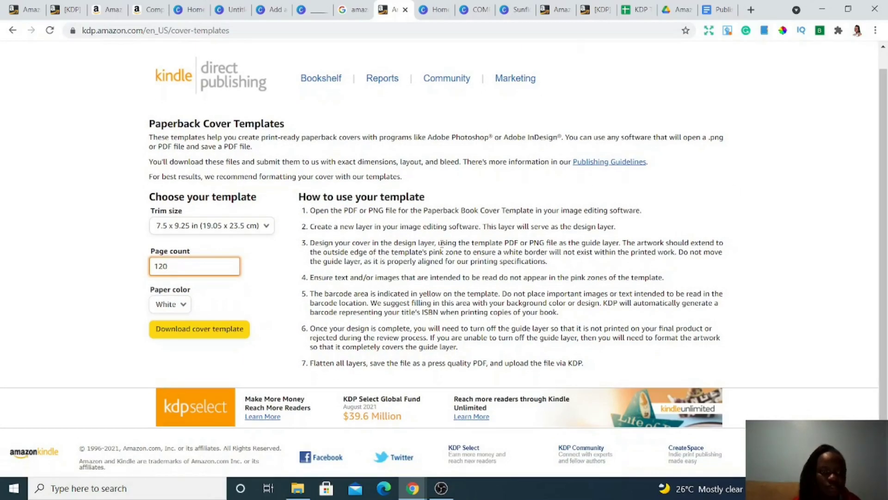
# Step: Review the trim size, page count and paper color options of the cover template, keeping 7.5 x 9.25 in, 120 and White
pyautogui.click(270, 229)
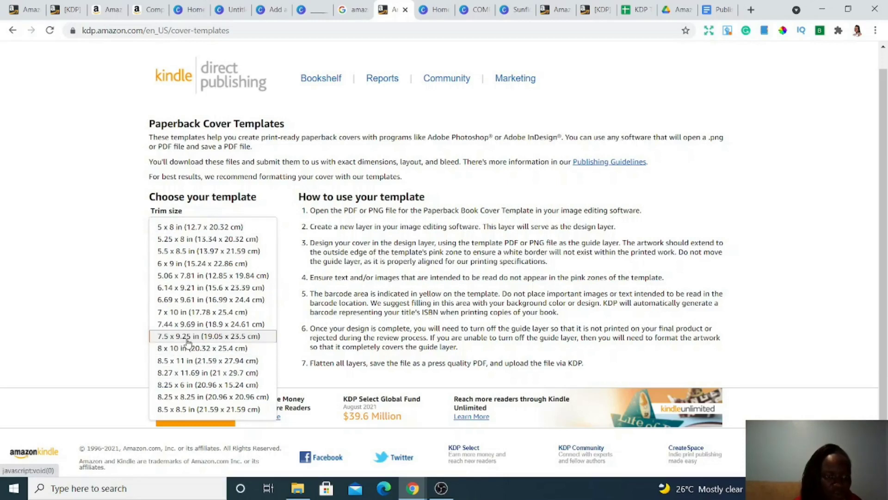
pyautogui.click(296, 276)
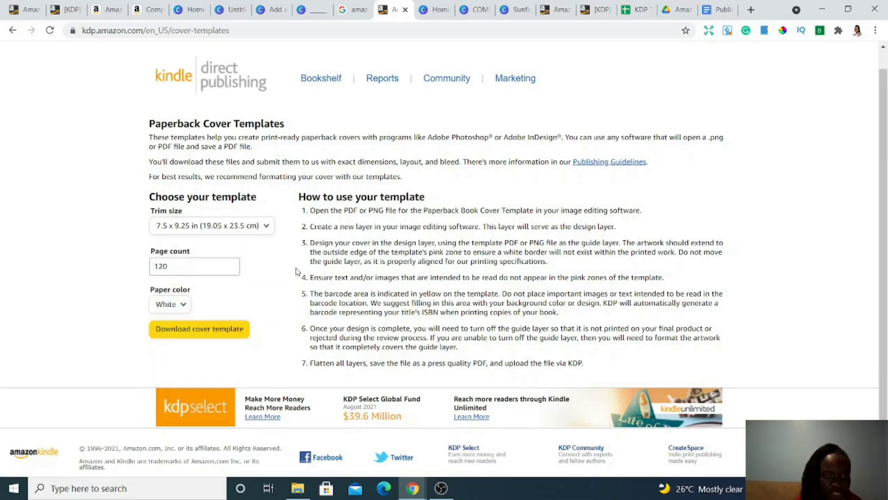
pyautogui.click(190, 270)
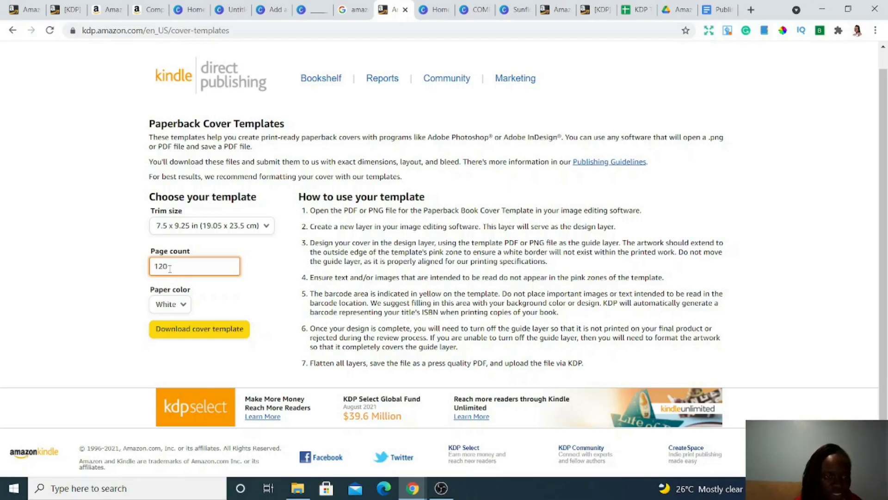
pyautogui.click(184, 307)
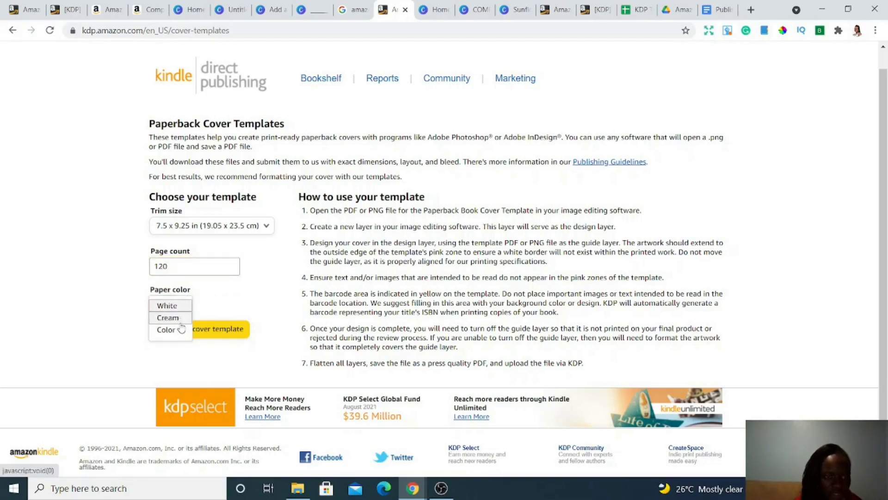
pyautogui.click(226, 305)
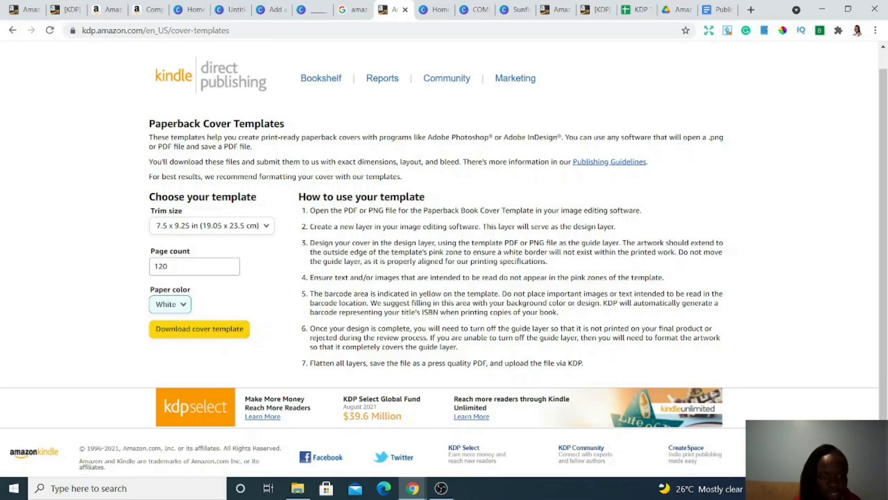
# Step: Switch to File Explorer and open the 7.5x9.25_BW_120 PDF from the BookCover7_5x9_25_BW_120 archive in the Amazon KDP cover templates folder
pyautogui.click(295, 489)
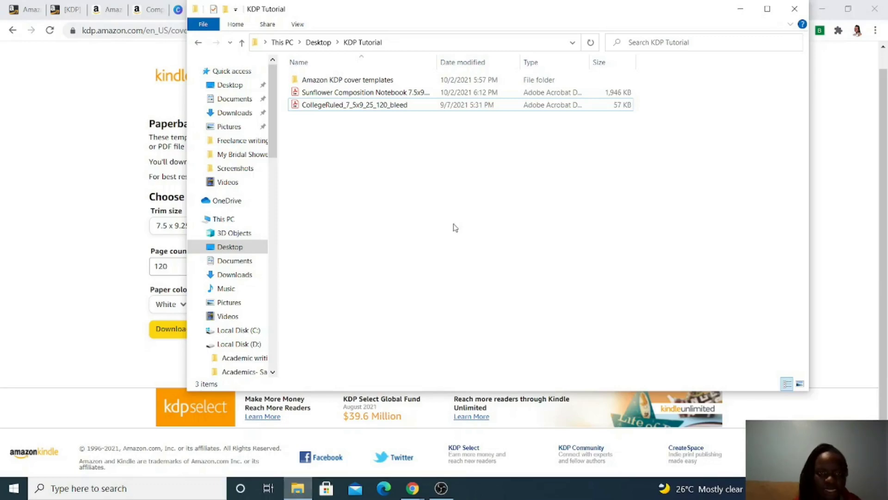
pyautogui.doubleClick(345, 82)
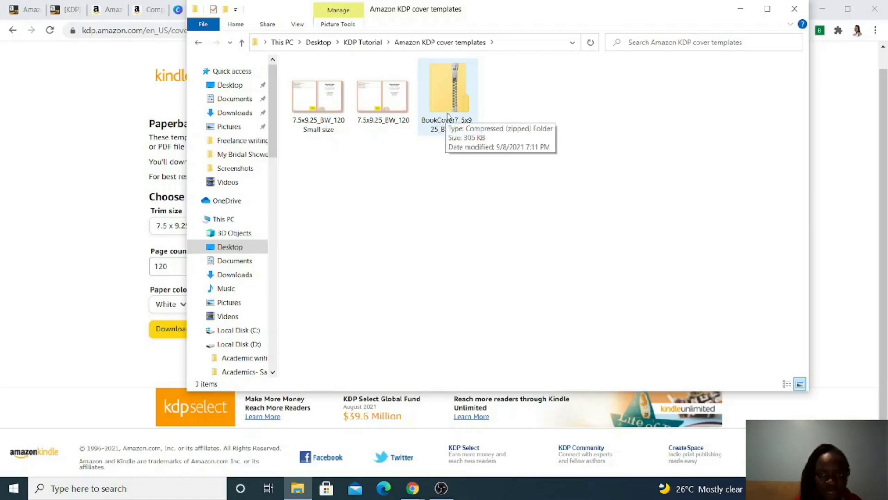
pyautogui.doubleClick(451, 99)
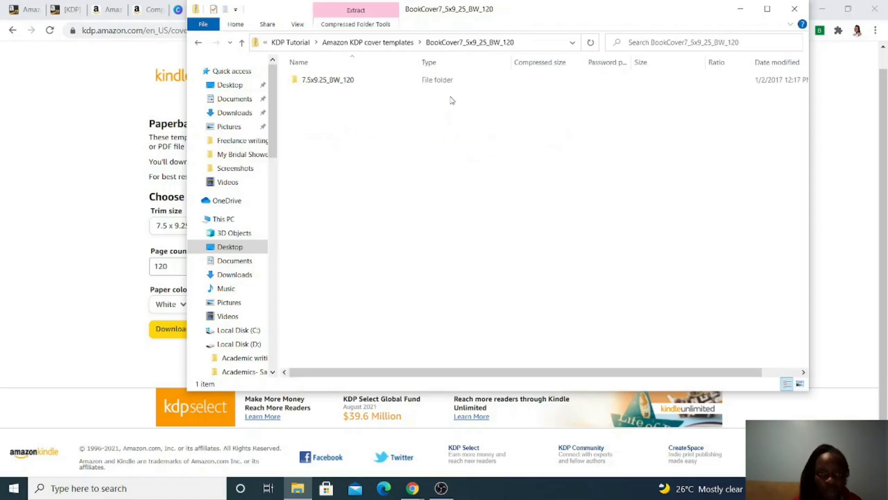
pyautogui.doubleClick(348, 83)
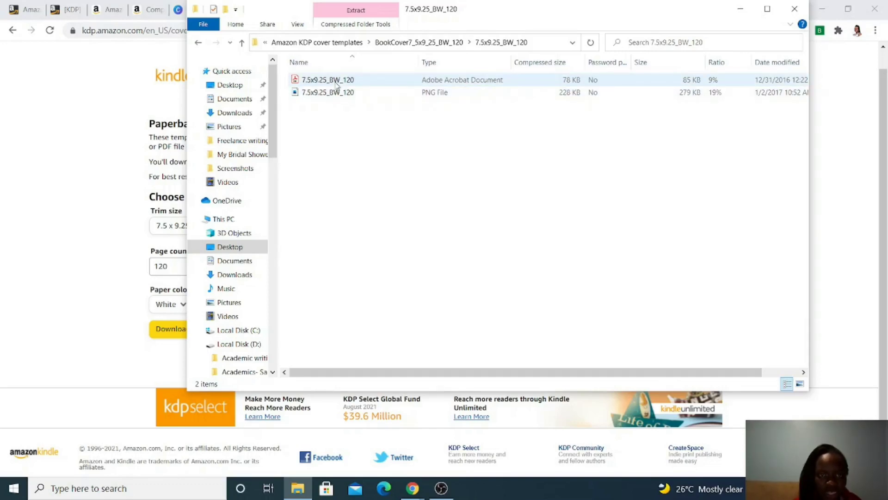
pyautogui.click(337, 83)
pyautogui.click(198, 45)
pyautogui.click(199, 44)
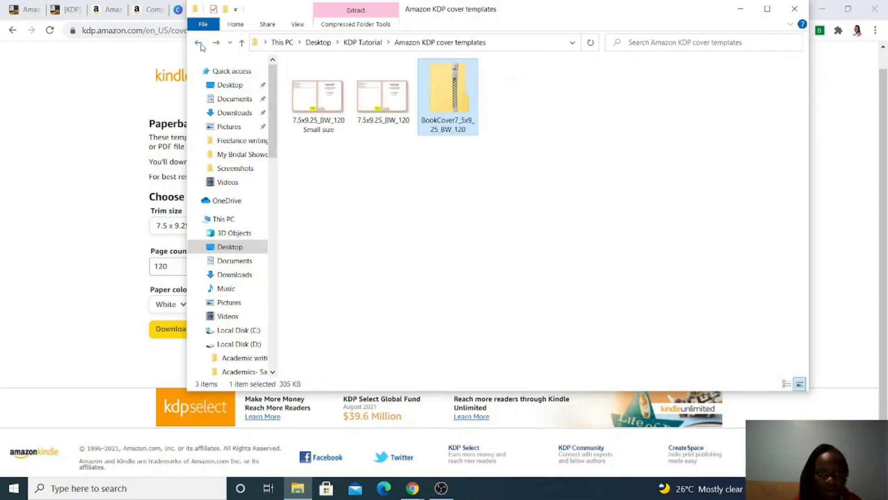
pyautogui.doubleClick(438, 101)
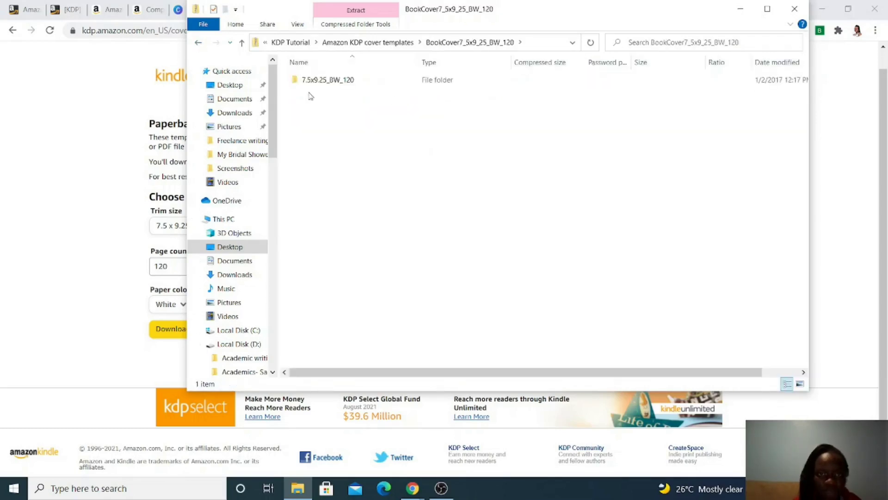
pyautogui.doubleClick(311, 82)
pyautogui.doubleClick(313, 81)
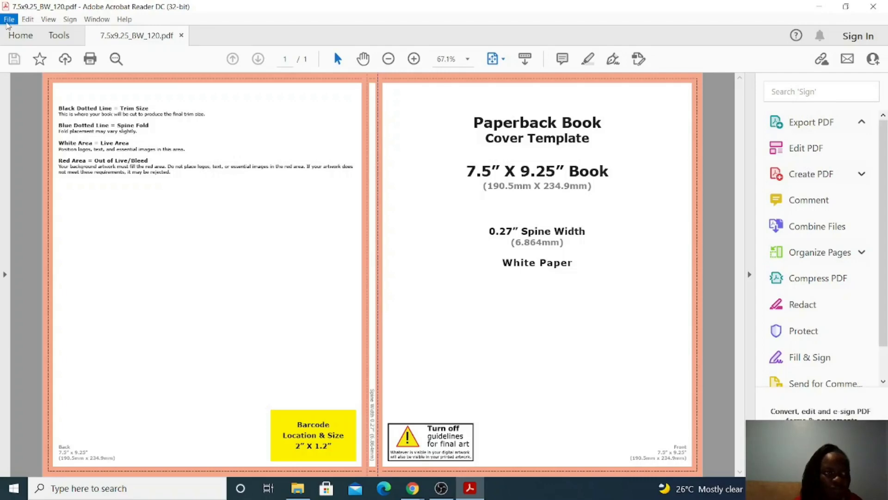
# Step: Check the page size of the cover template PDF in its document properties and return to the browser
pyautogui.click(10, 19)
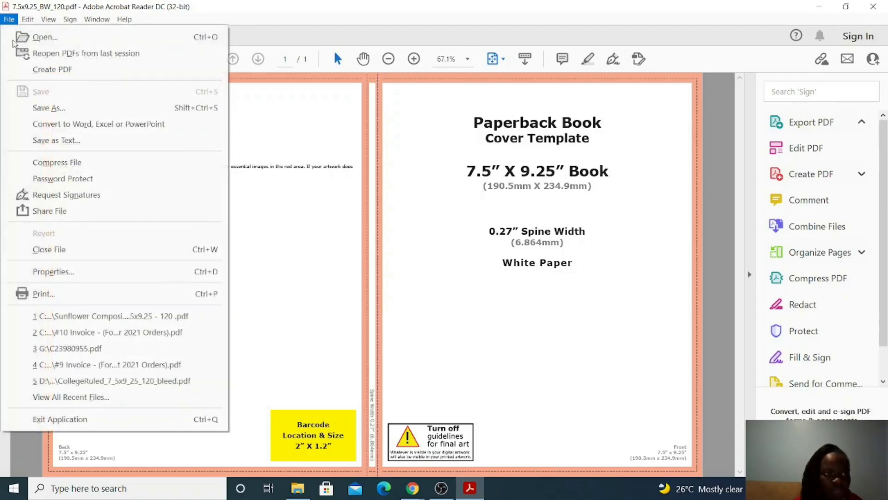
pyautogui.click(43, 272)
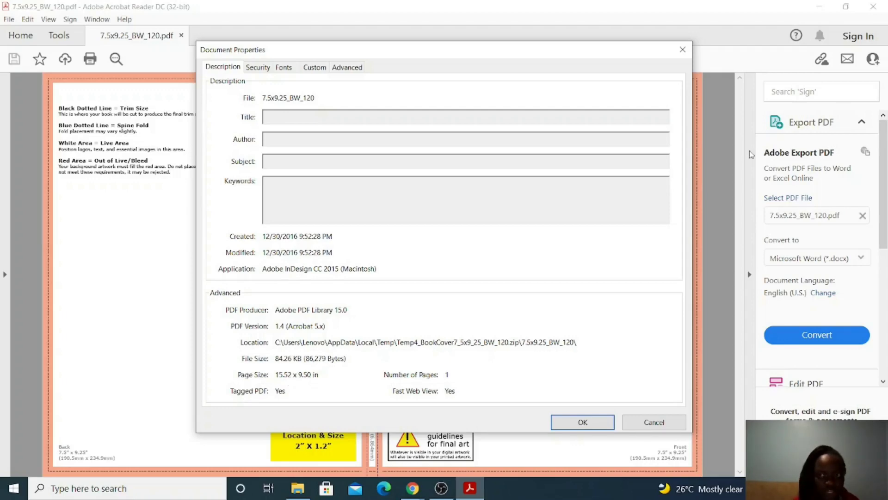
pyautogui.click(683, 49)
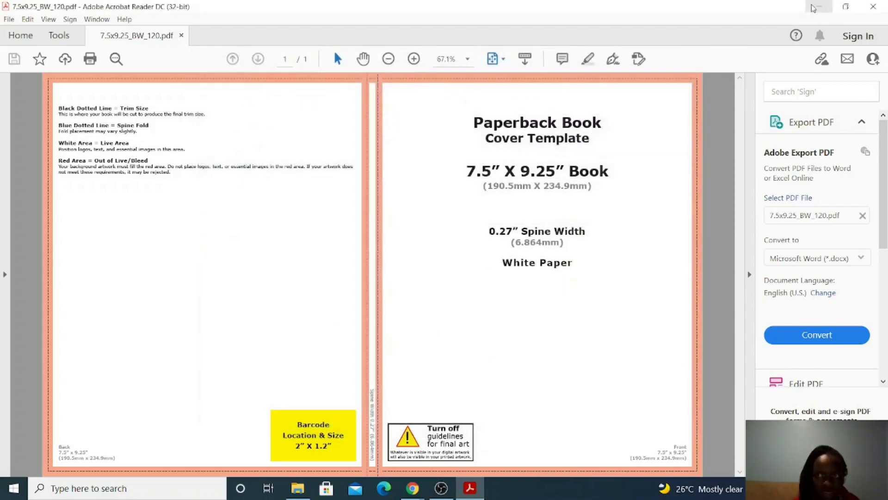
pyautogui.click(815, 9)
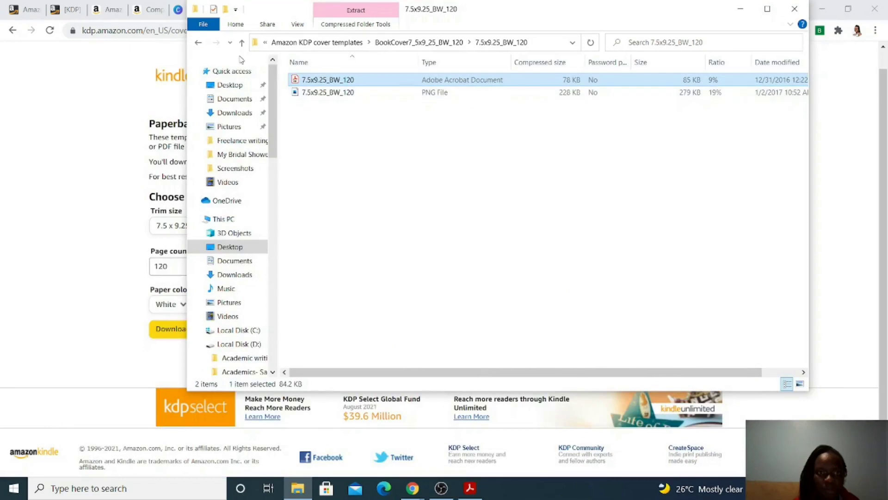
pyautogui.click(739, 9)
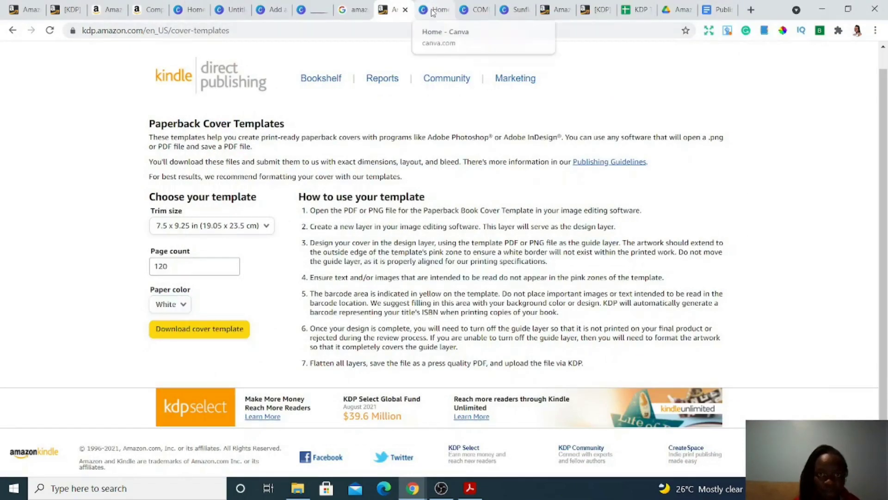
# Step: Switch to the Canva home page and review the custom design size of 15.52 x 9.5, keeping inches as the unit
pyautogui.click(432, 10)
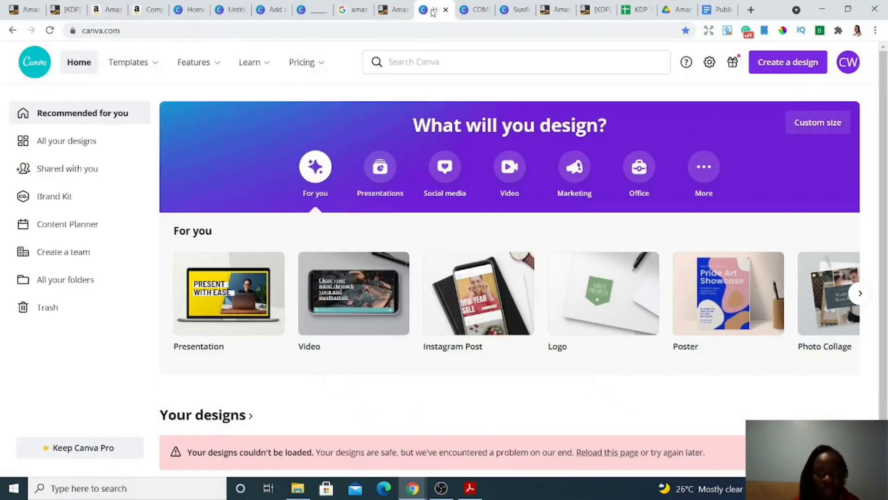
pyautogui.click(820, 127)
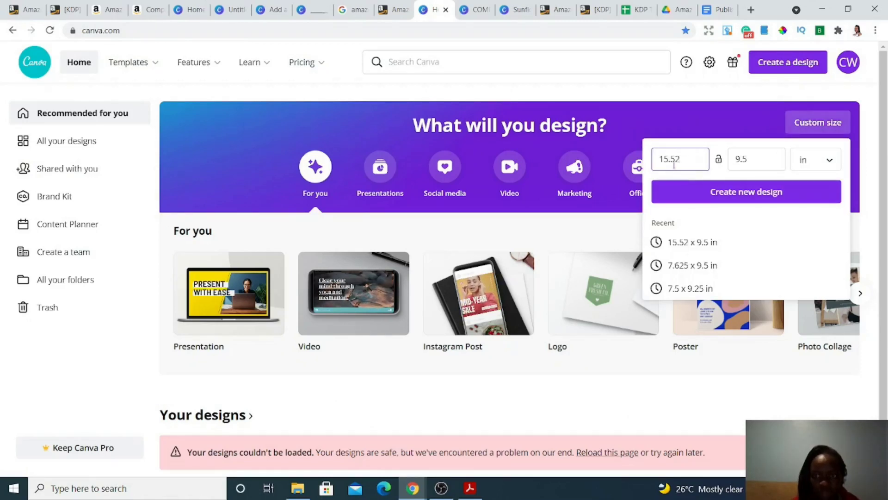
pyautogui.click(741, 169)
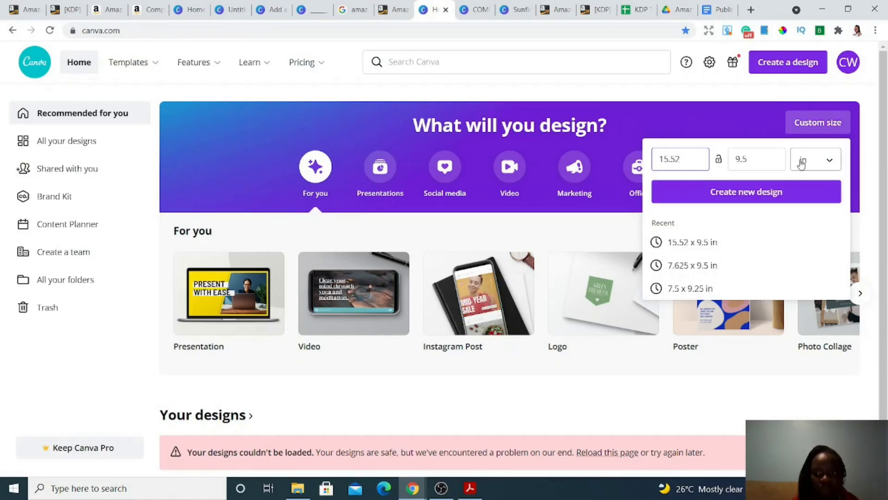
pyautogui.click(830, 165)
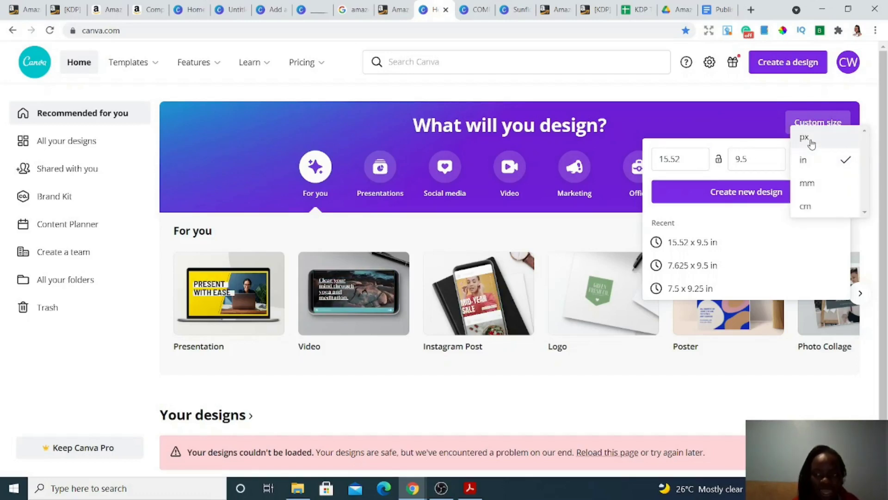
pyautogui.click(807, 165)
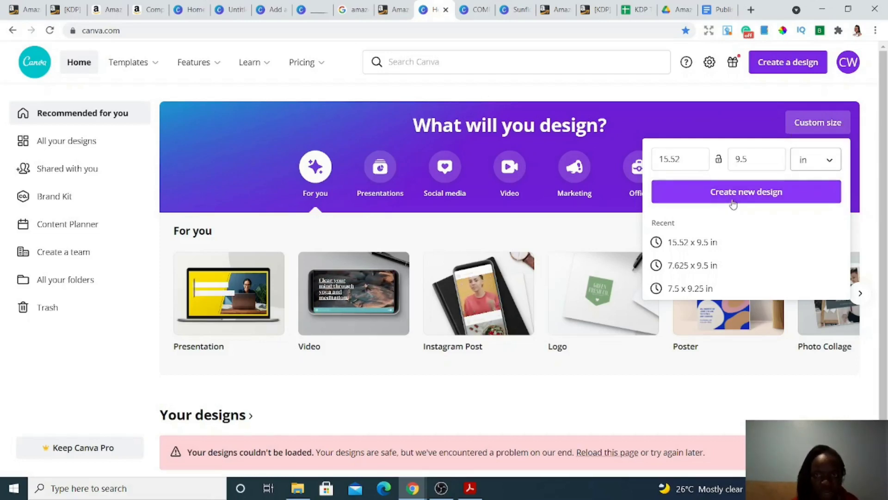
# Step: Open the blank COMPOSITION NOTEBOOK design and compare it with the finished Sunflower Composition Notebook 7.5x9.25 - 120 design
pyautogui.click(477, 10)
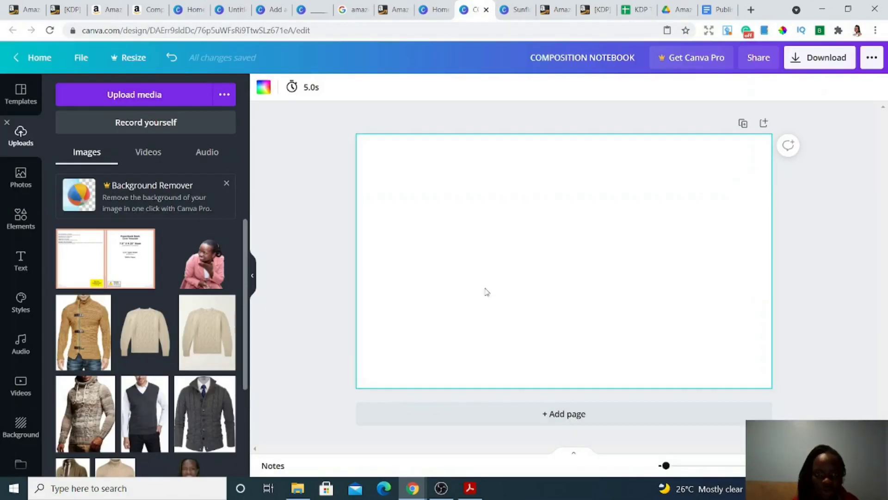
pyautogui.click(434, 9)
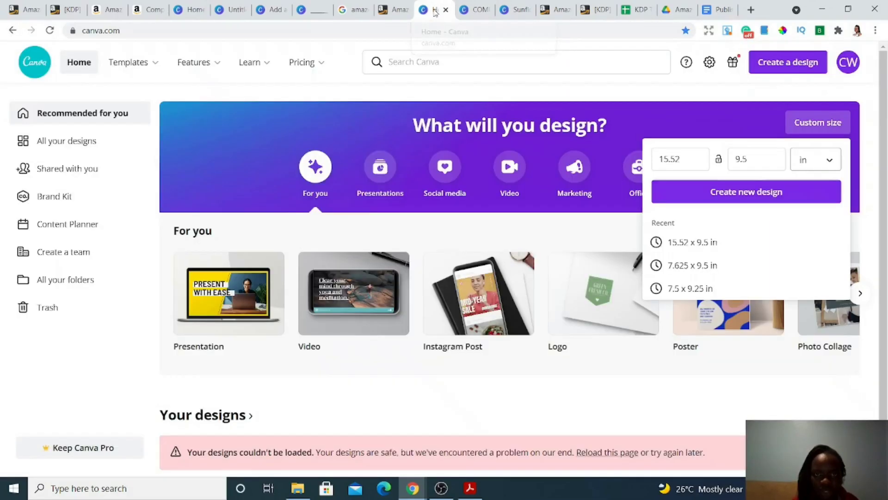
pyautogui.click(477, 10)
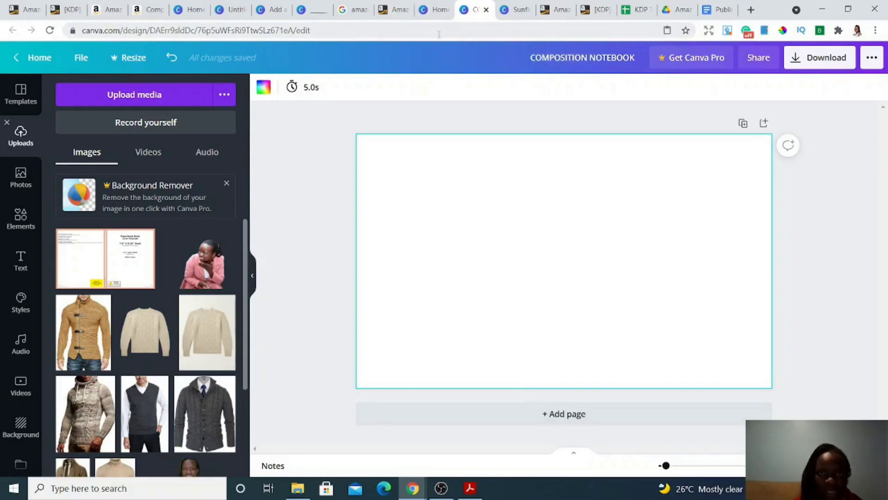
pyautogui.click(301, 215)
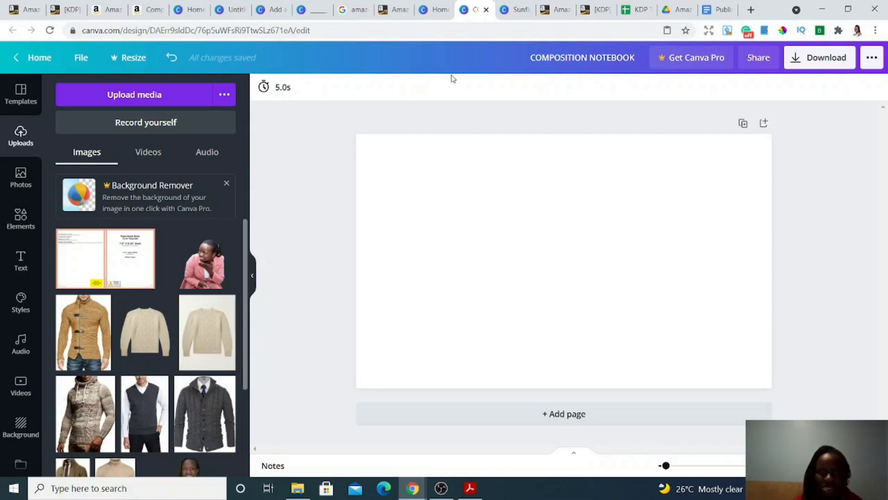
pyautogui.click(518, 10)
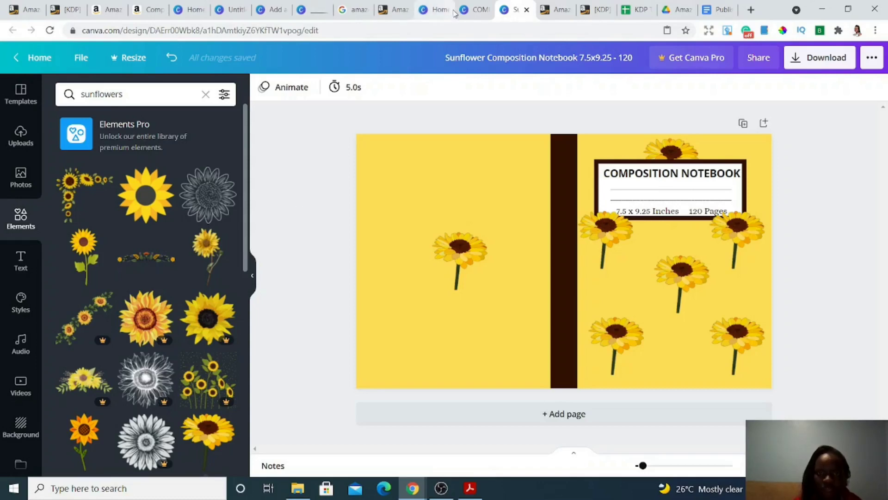
pyautogui.click(468, 11)
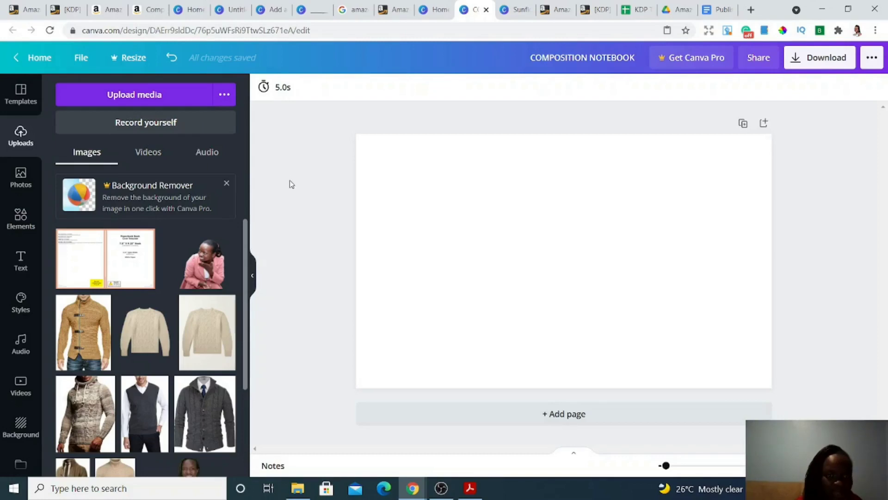
# Step: Search the Canva elements for sunflowers
pyautogui.click(27, 219)
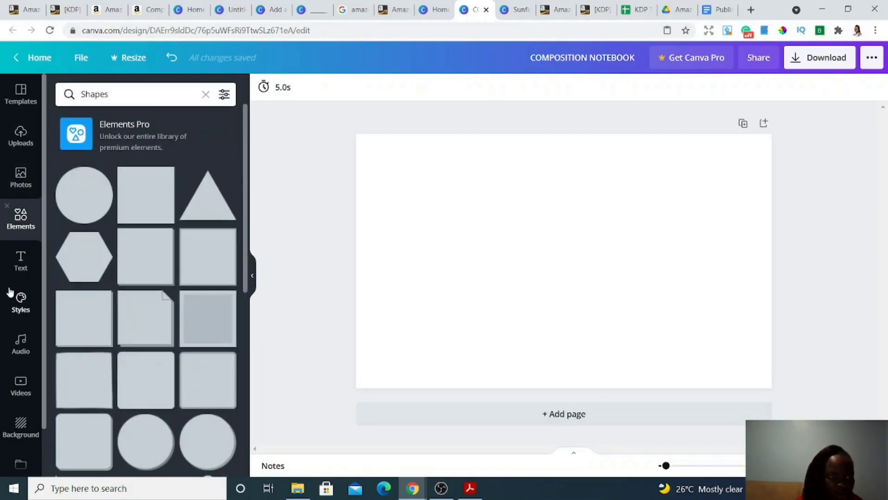
pyautogui.click(22, 309)
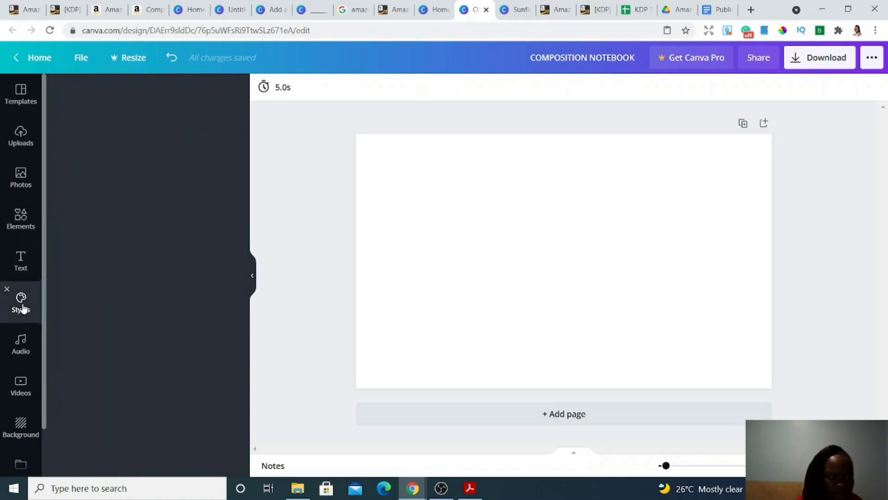
pyautogui.click(21, 218)
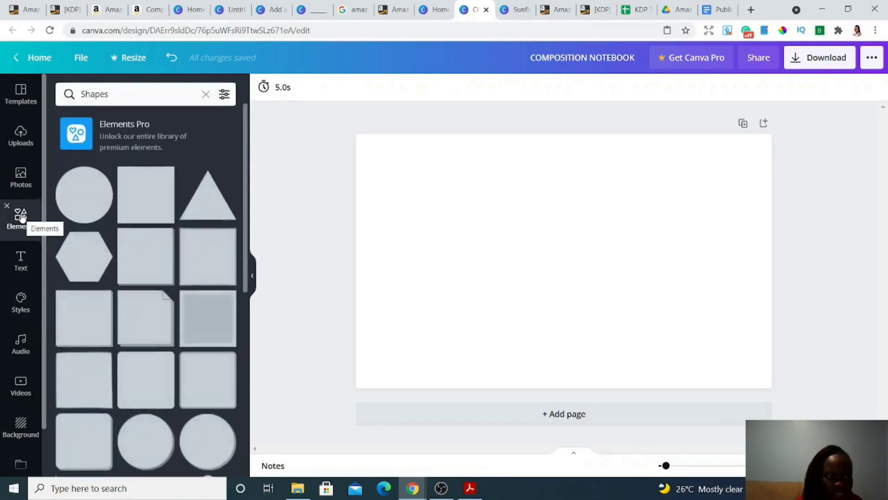
pyautogui.click(113, 92)
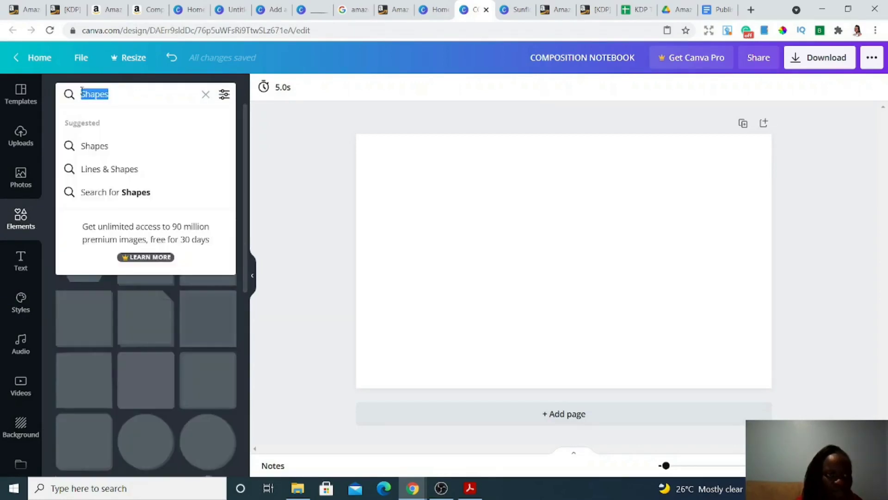
pyautogui.write('sunflo')
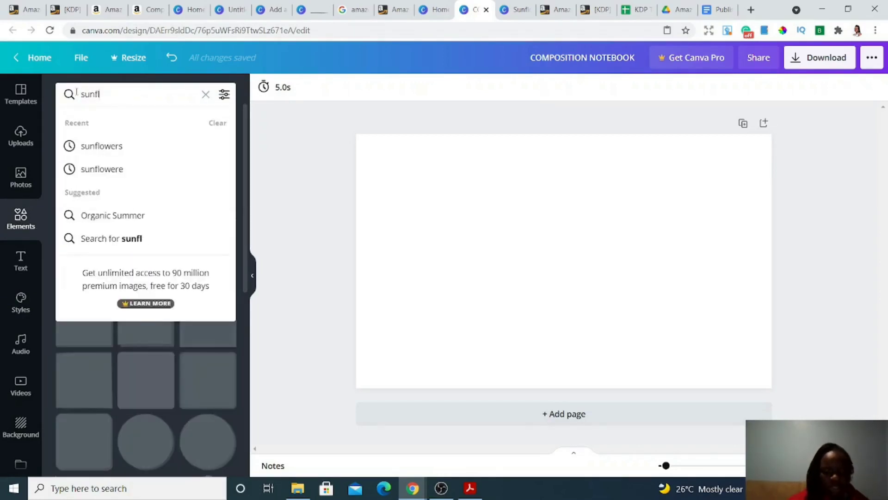
pyautogui.click(113, 146)
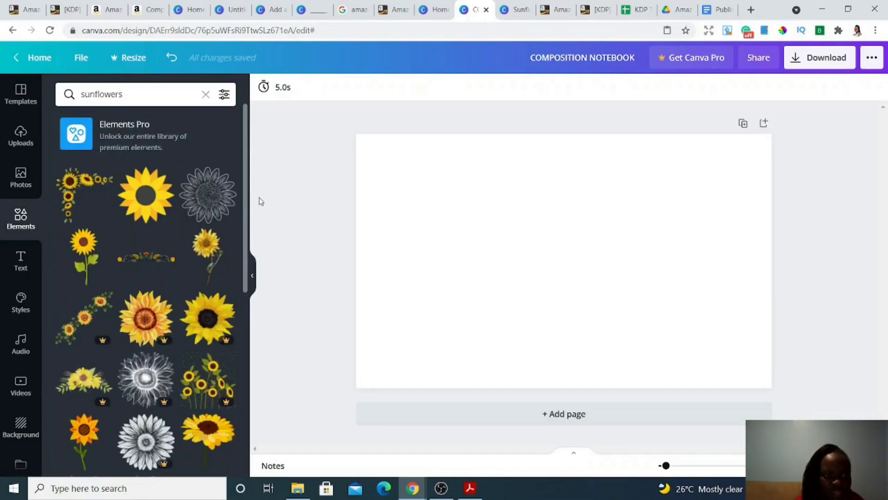
# Step: Add the yellow long-stemmed sunflower with the brown centre, shrink it slightly and place it on the back cover half, checking the finished sunflower sample
pyautogui.moveTo(244, 198); pyautogui.dragTo(245, 293)
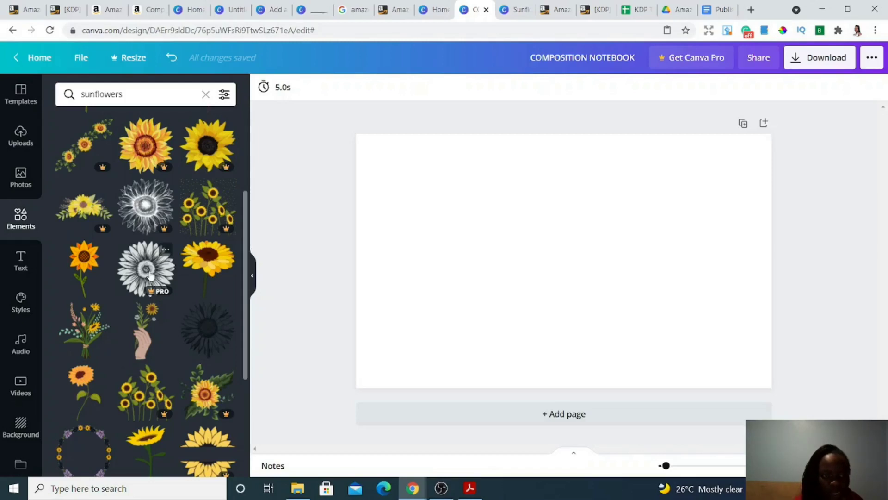
pyautogui.click(215, 273)
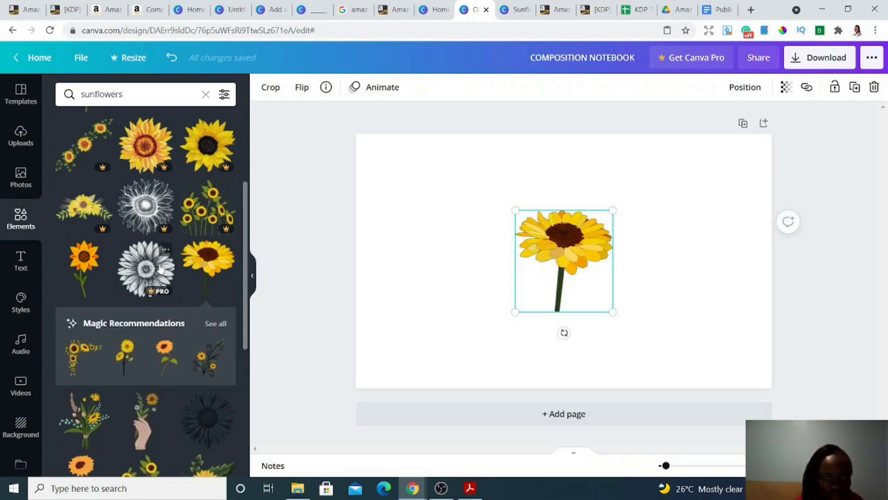
pyautogui.moveTo(573, 274); pyautogui.dragTo(455, 262)
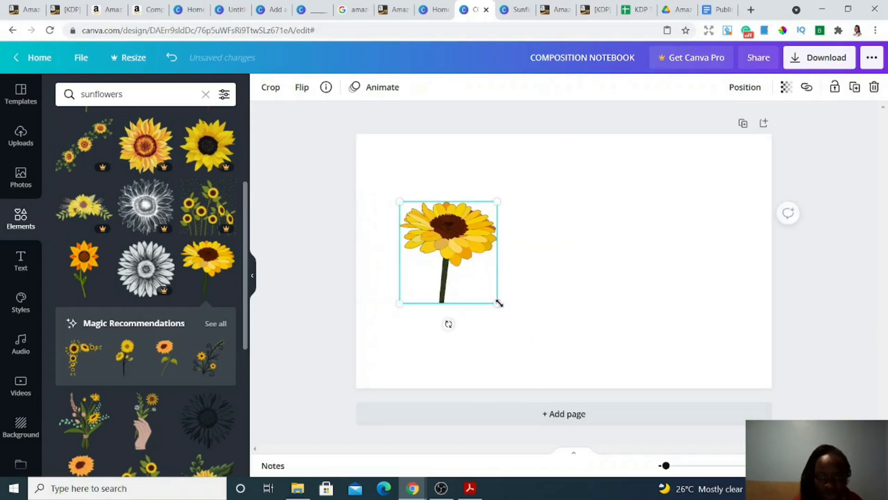
pyautogui.moveTo(498, 304); pyautogui.dragTo(486, 291)
pyautogui.moveTo(439, 237); pyautogui.dragTo(475, 249)
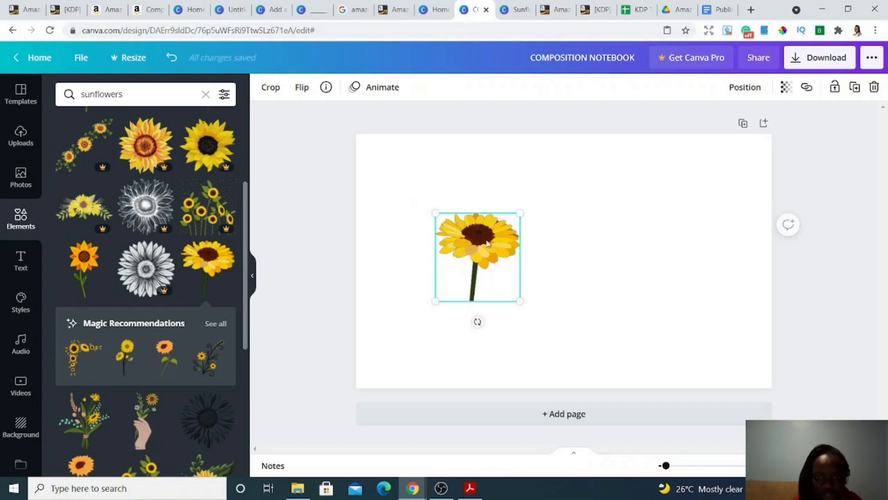
pyautogui.click(516, 10)
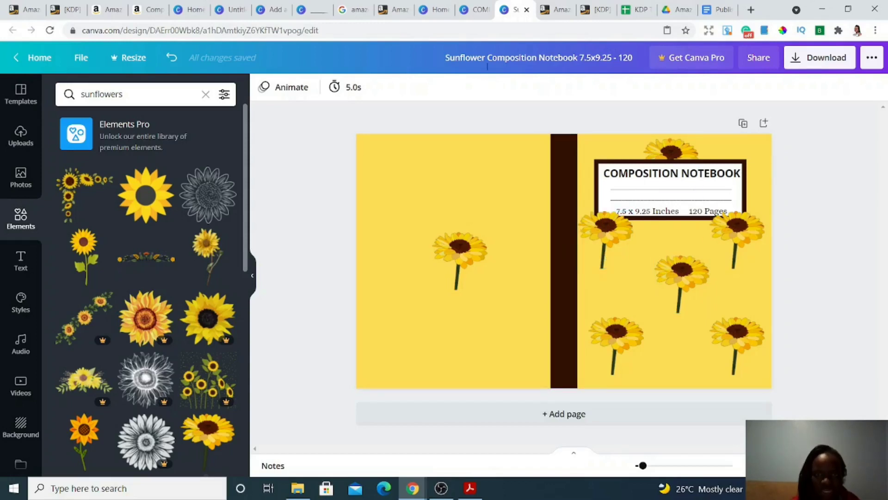
pyautogui.click(467, 8)
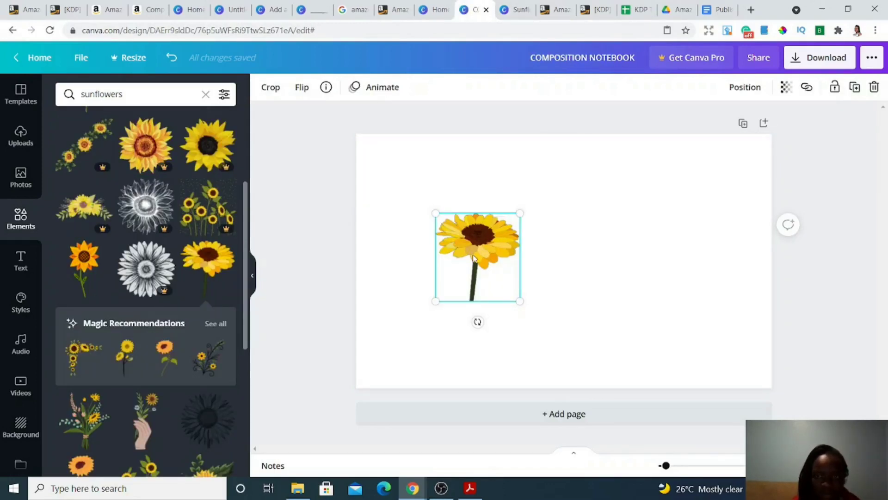
# Step: Sample the yellow of the sunflower's petals with the colour picker extension and copy its hex code FFD213
pyautogui.click(782, 31)
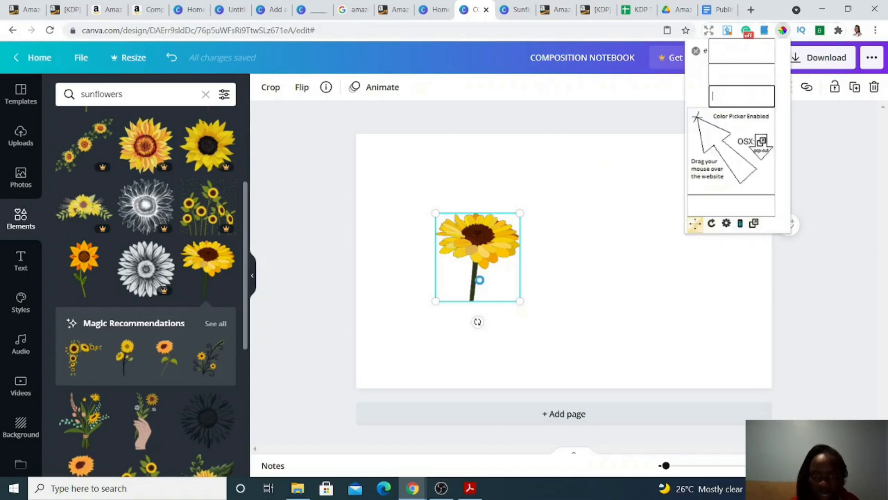
pyautogui.click(476, 253)
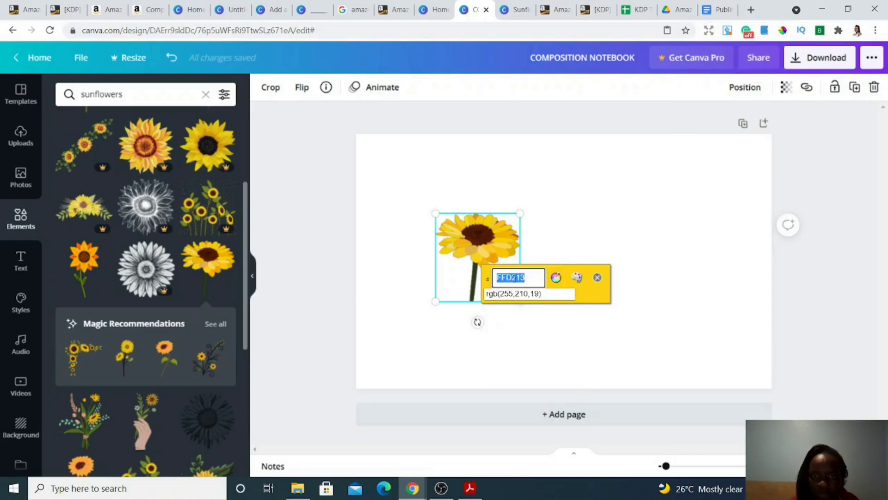
pyautogui.rightClick(514, 278)
pyautogui.click(530, 283)
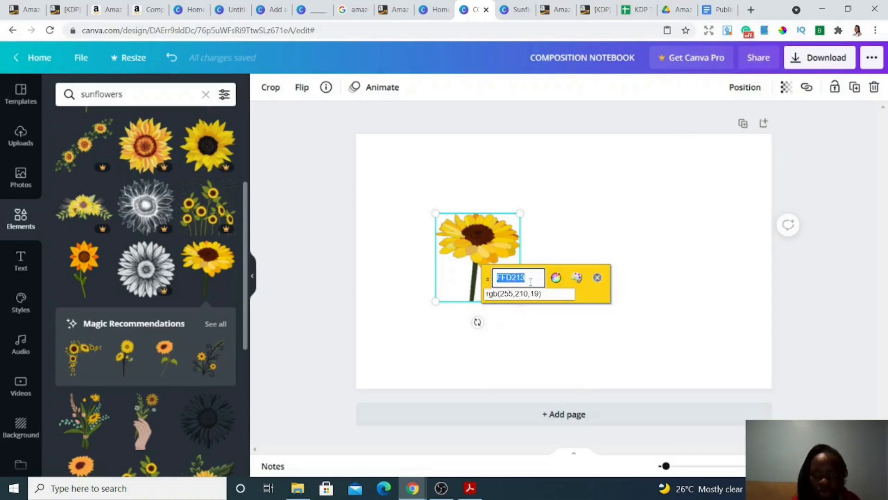
pyautogui.click(598, 277)
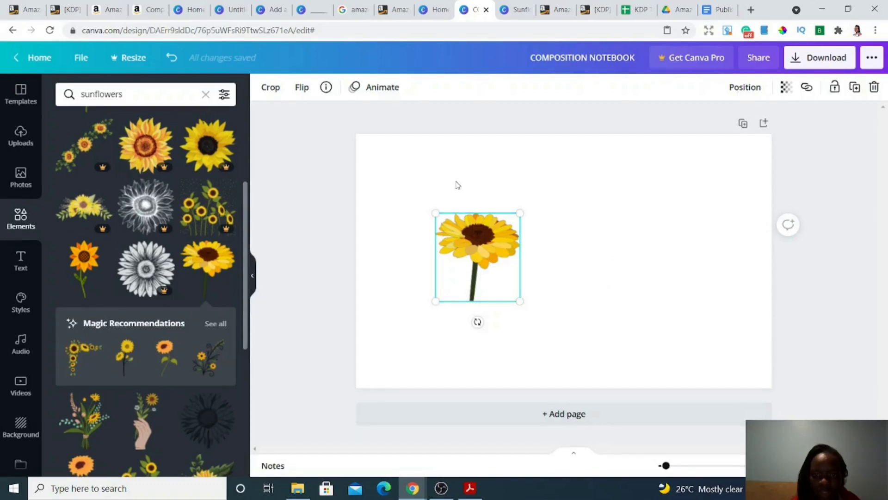
# Step: Search the page background colours for FFD213, try that yellow, and settle on the slightly softer yellow from the Mellow Barnyard palette
pyautogui.click(434, 179)
pyautogui.click(260, 88)
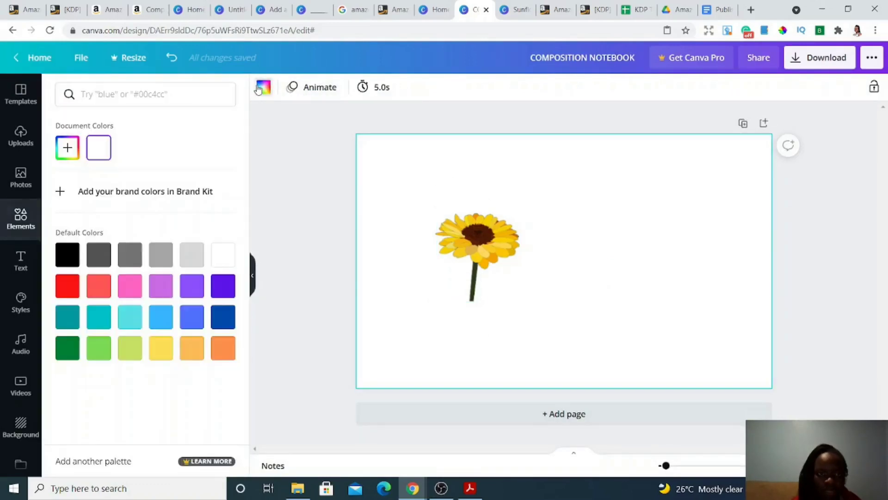
pyautogui.click(103, 94)
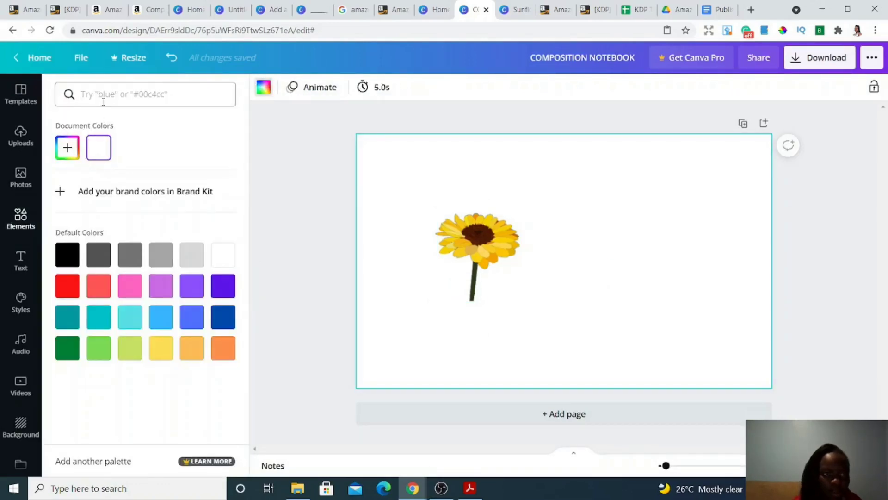
pyautogui.hotkey('ctrl', 'v')
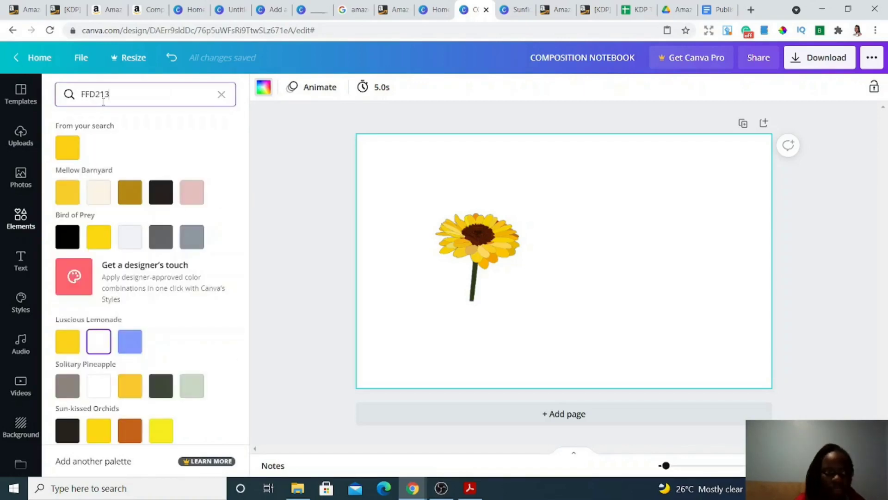
pyautogui.click(70, 147)
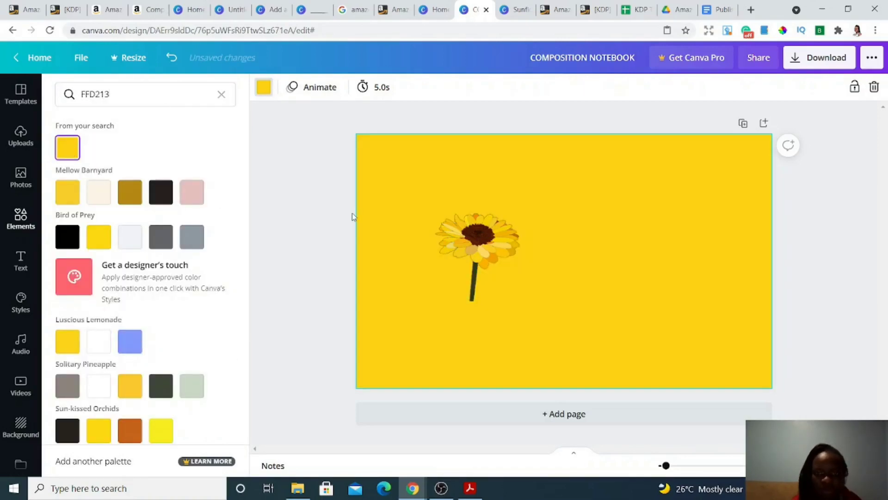
pyautogui.click(66, 196)
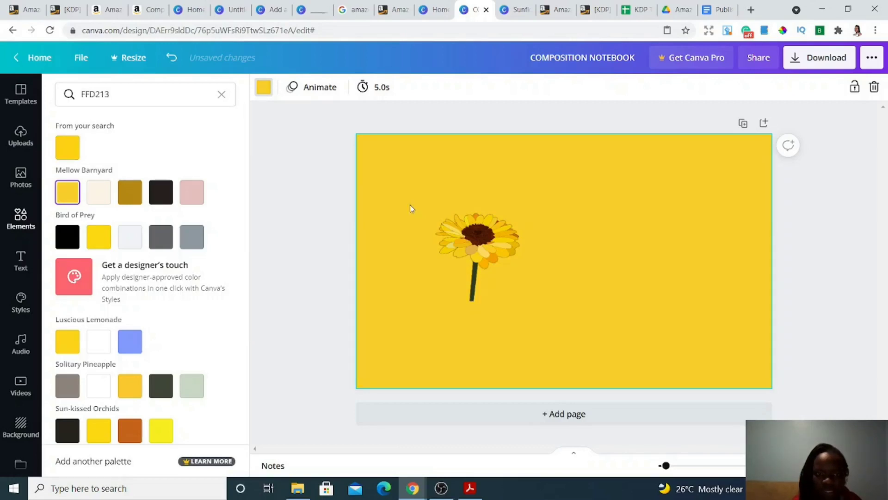
# Step: Move the sunflower slightly down and to the left on the back cover half
pyautogui.click(485, 232)
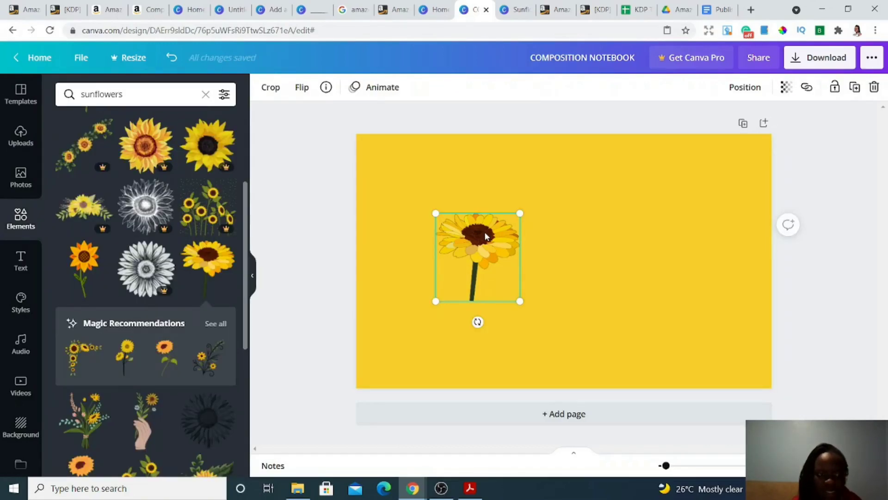
pyautogui.click(439, 153)
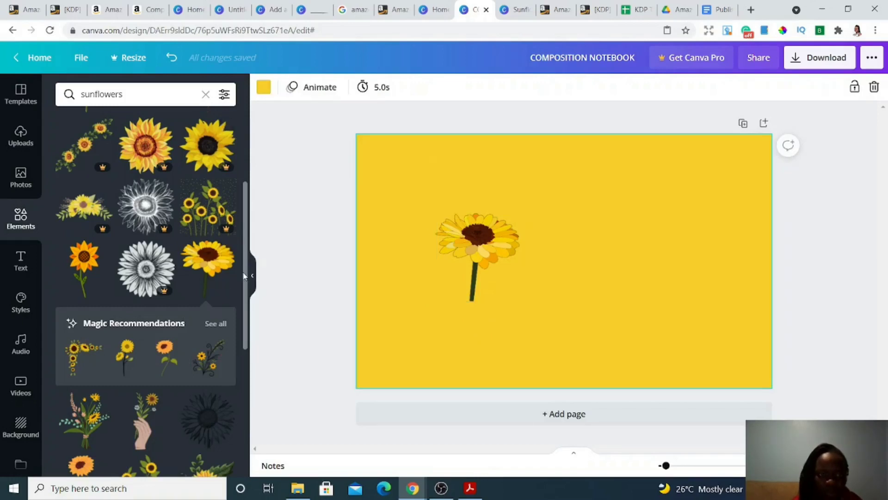
pyautogui.scroll(2, 246, 276)
pyautogui.moveTo(462, 231); pyautogui.dragTo(449, 241)
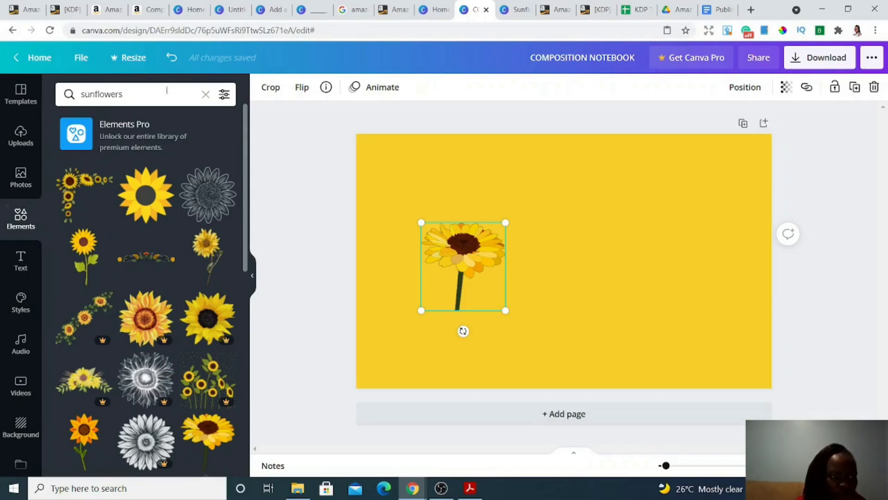
# Step: Search the Canva elements for Shapes and add a plain square to the cover
pyautogui.click(134, 96)
pyautogui.moveTo(132, 95); pyautogui.dragTo(57, 91)
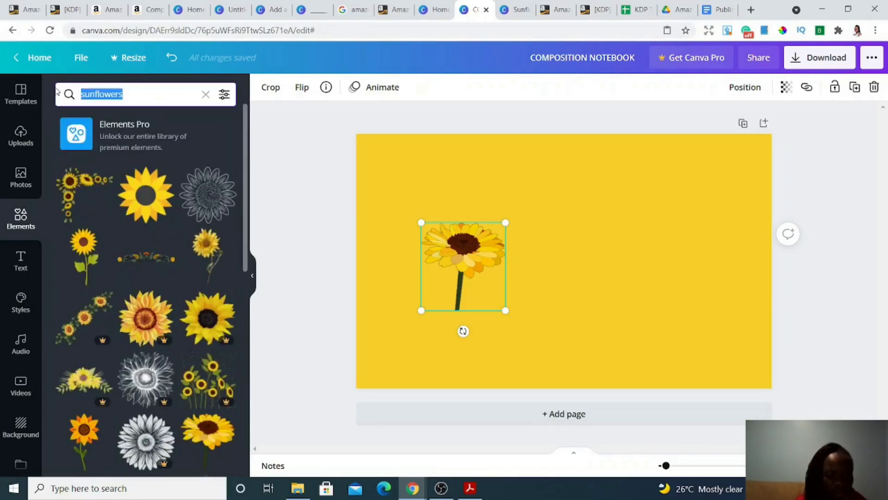
pyautogui.write('shao')
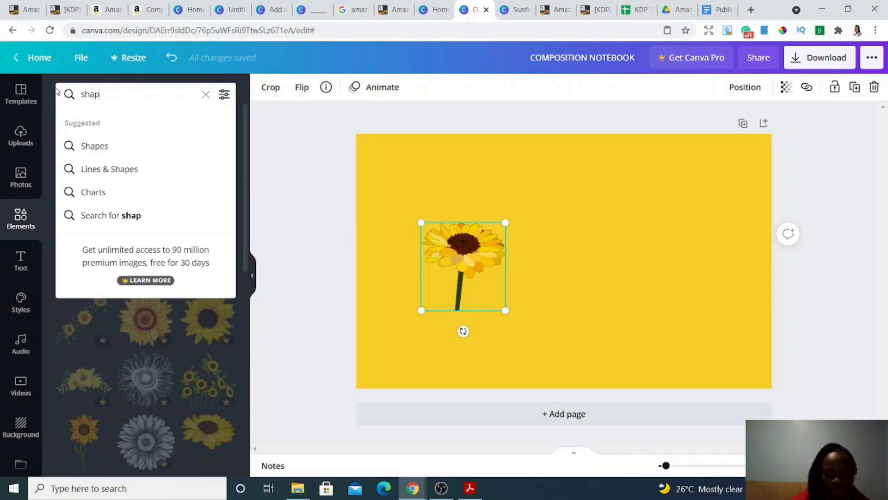
pyautogui.write('es')
pyautogui.click(69, 146)
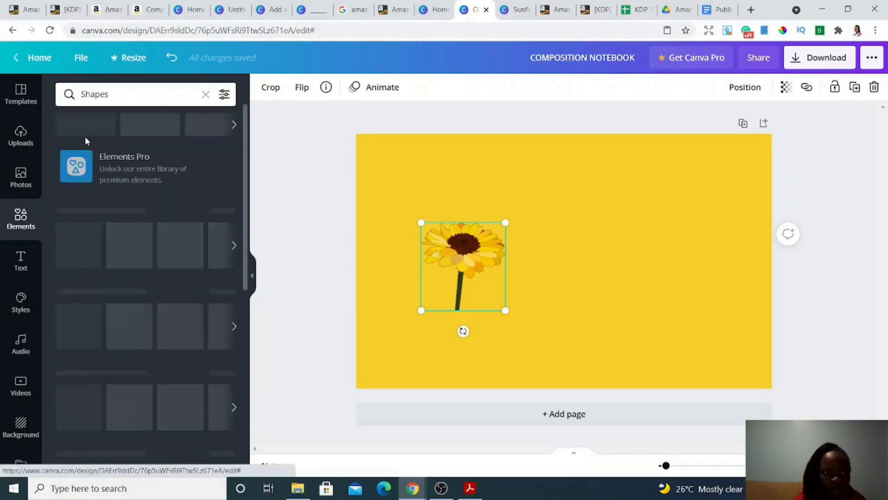
pyautogui.click(147, 196)
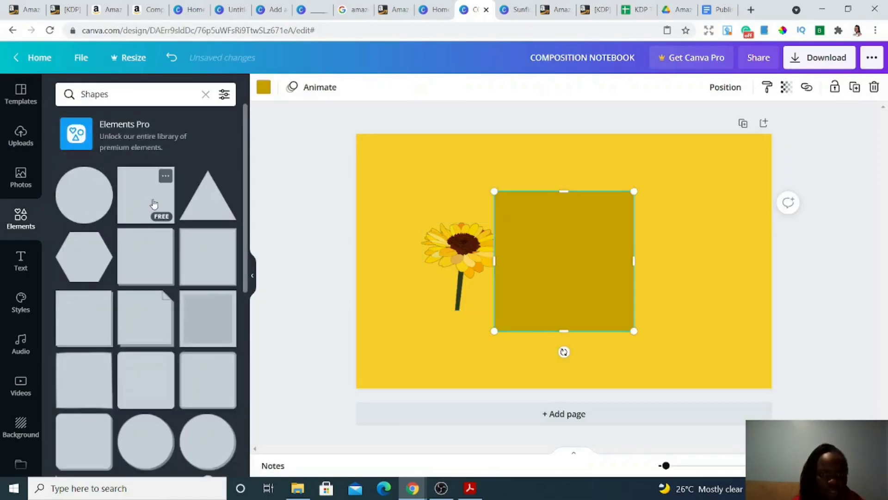
# Step: Reshape the square into a narrow centred spine strip extending past the page's upper and lower edges, filled with Mellow Barnyard's dark gold
pyautogui.moveTo(560, 195); pyautogui.dragTo(563, 114)
pyautogui.moveTo(569, 384); pyautogui.dragTo(569, 403)
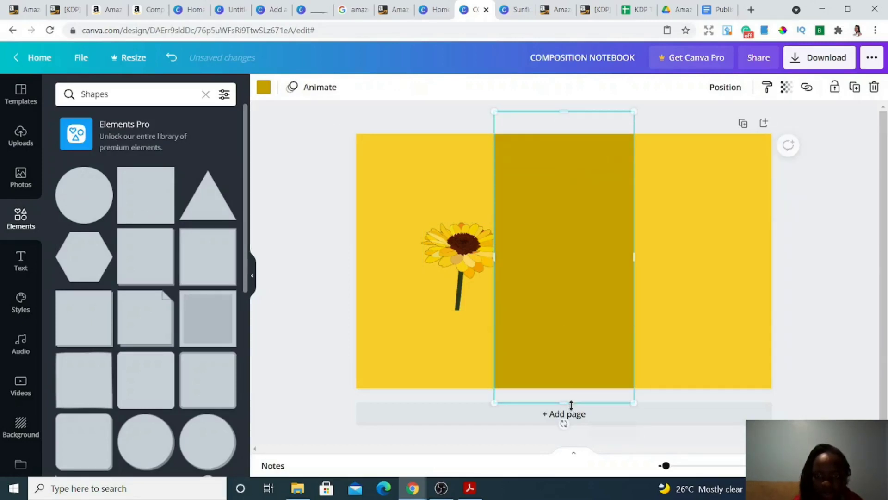
pyautogui.moveTo(624, 263); pyautogui.dragTo(574, 267)
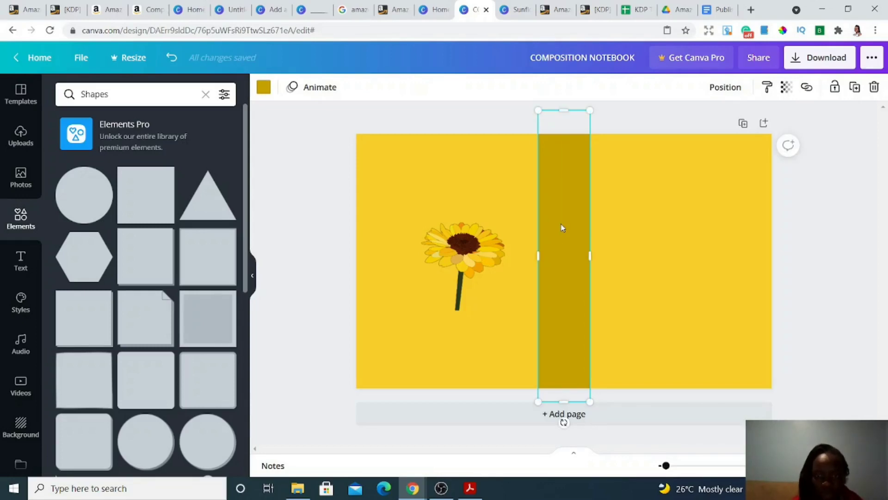
pyautogui.click(263, 88)
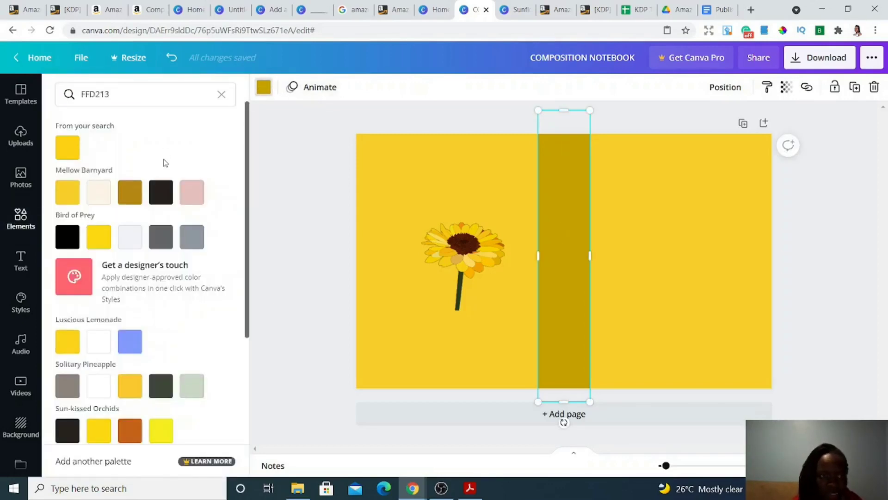
pyautogui.click(135, 191)
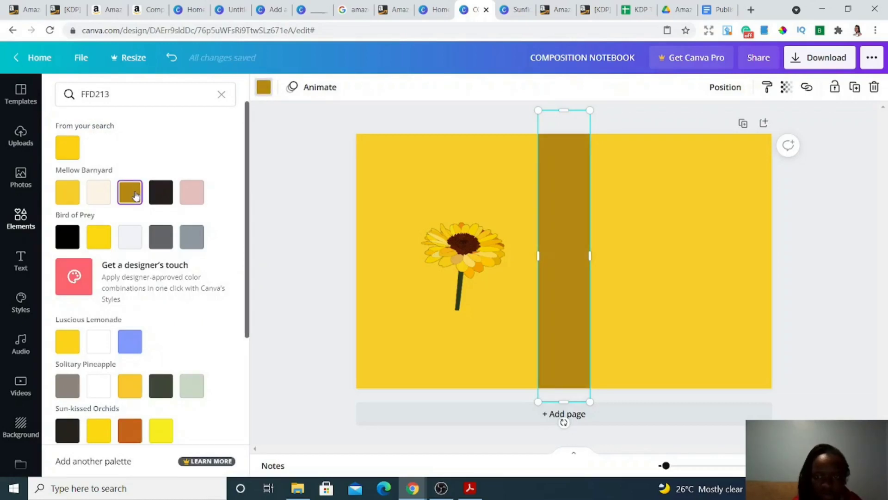
# Step: Sample the dark brown of the sunflower's centre with the colour picker extension and copy its hex code 4A1A09
pyautogui.click(462, 242)
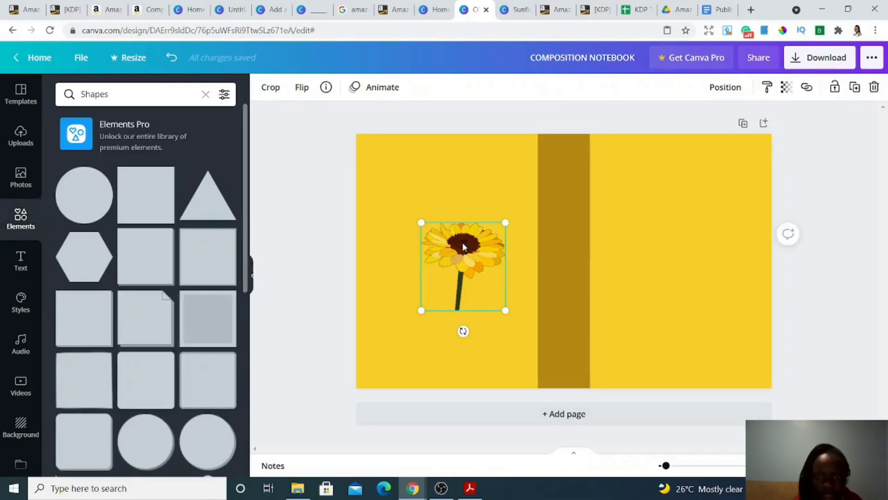
pyautogui.click(782, 30)
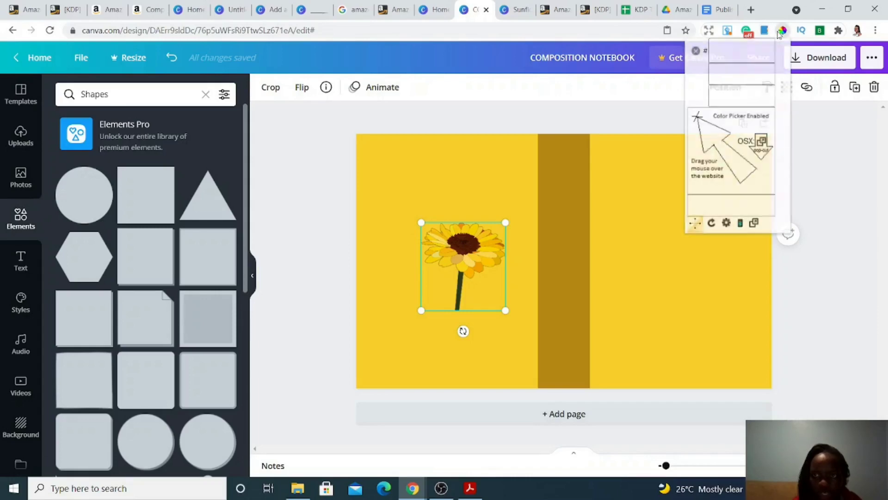
pyautogui.click(462, 244)
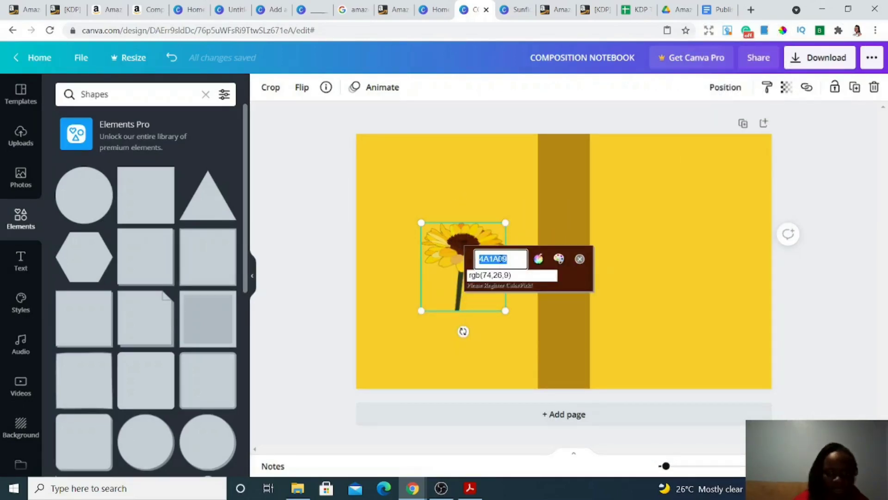
pyautogui.click(579, 258)
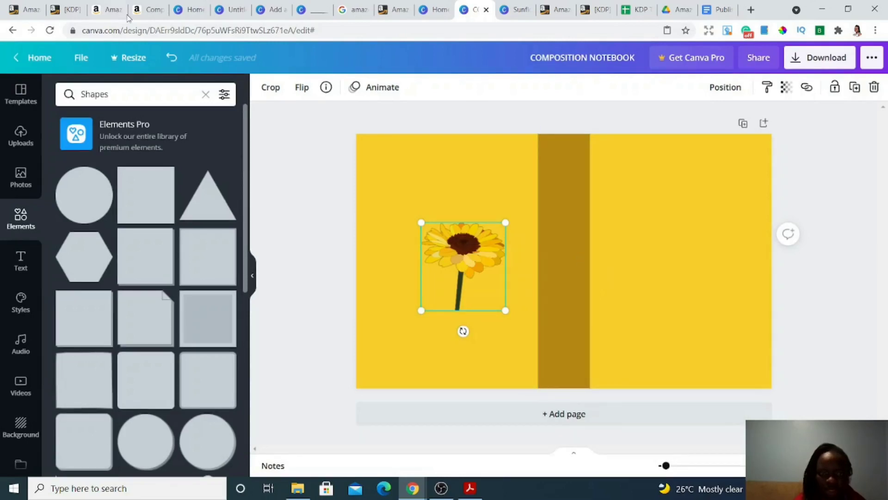
# Step: Recolour the spine strip with the dark brown 4A1A09
pyautogui.click(565, 264)
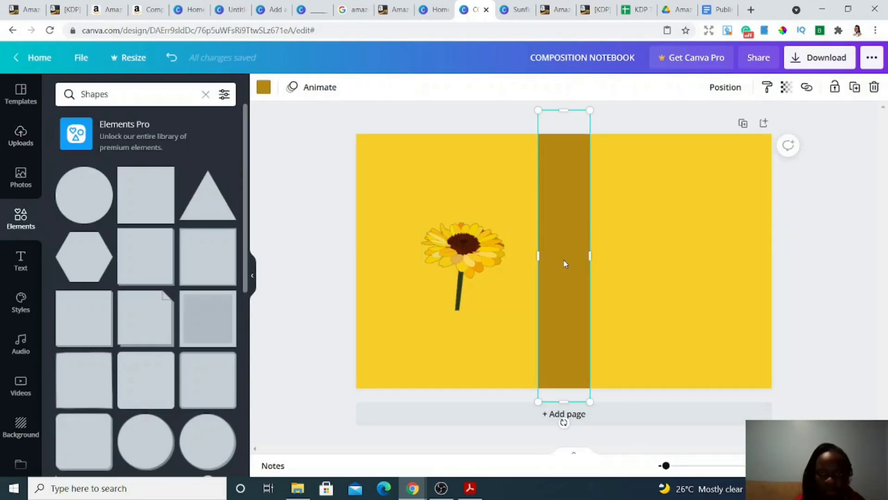
pyautogui.click(264, 87)
pyautogui.click(151, 94)
pyautogui.press('BackSpace')
pyautogui.press('BackSpace')
pyautogui.press('BackSpace')
pyautogui.press('BackSpace')
pyautogui.press('BackSpace')
pyautogui.press('BackSpace')
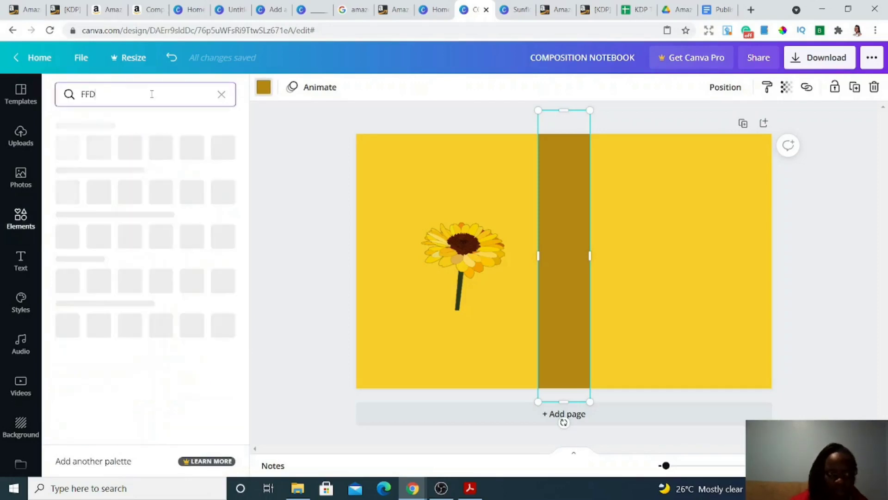
pyautogui.write('4A1A09')
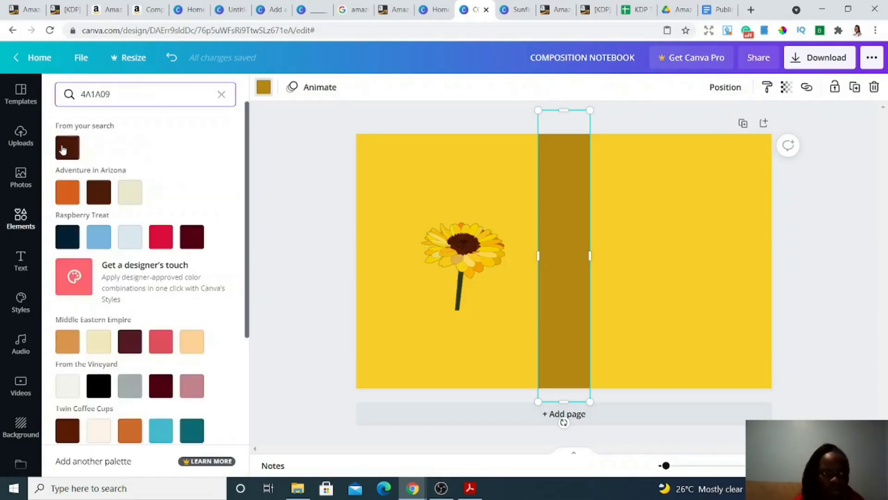
pyautogui.click(67, 147)
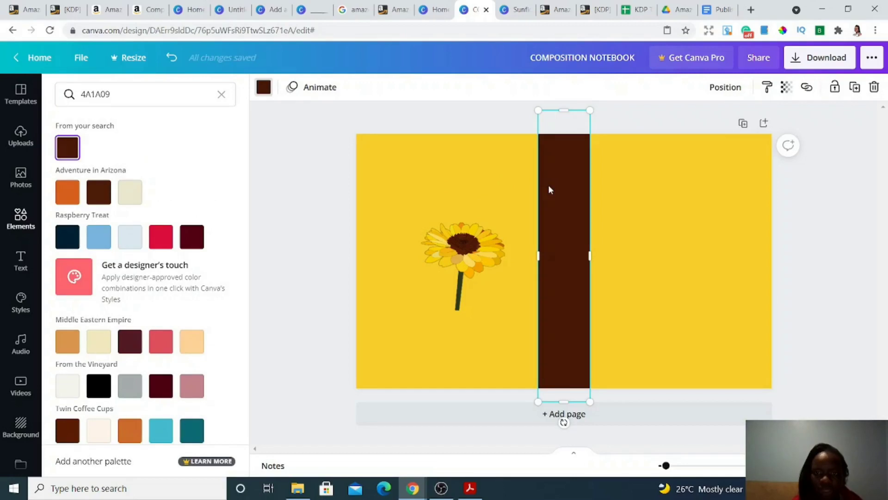
pyautogui.press('Escape')
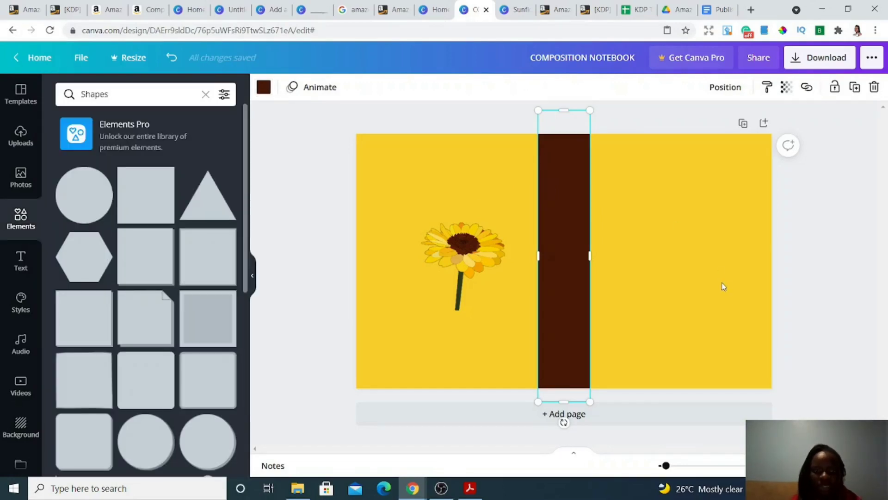
pyautogui.click(724, 286)
pyautogui.click(836, 264)
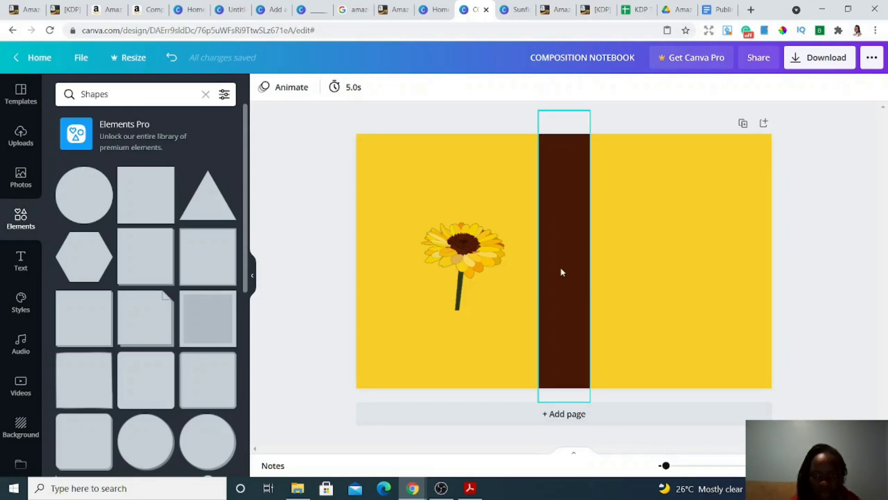
pyautogui.click(426, 176)
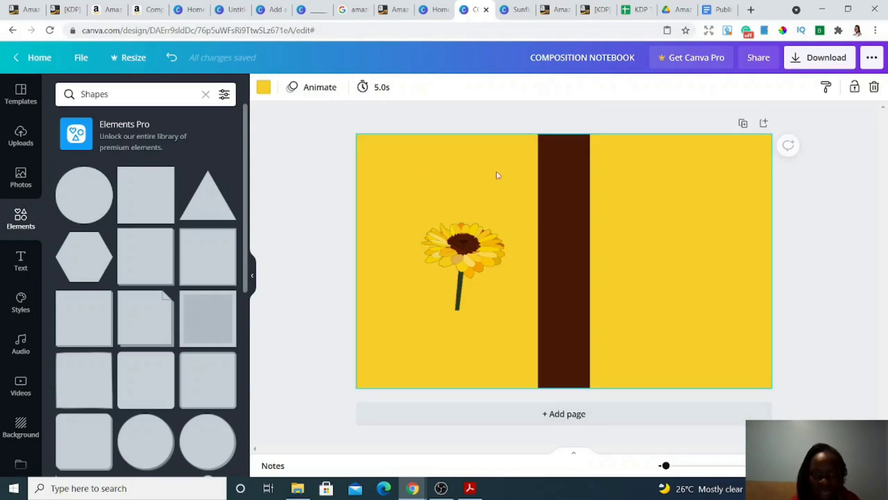
pyautogui.click(573, 230)
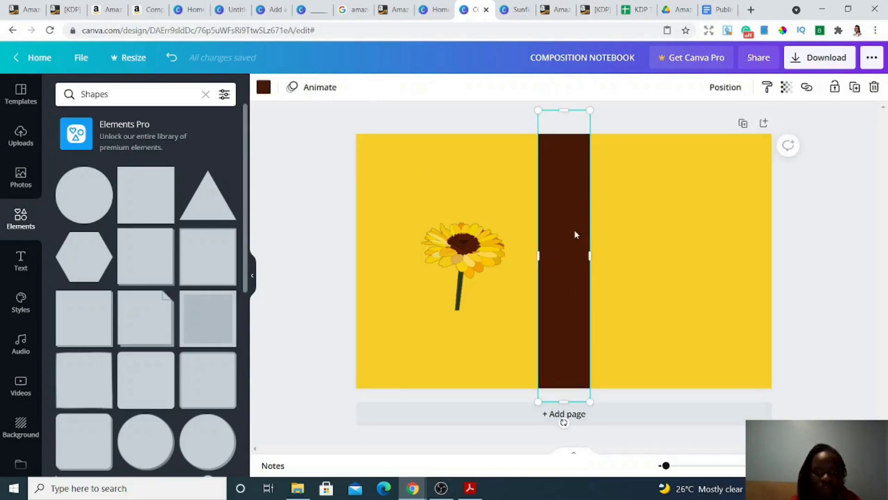
# Step: Add another dark brown square, resize it into a wide rectangle and place it on the upper part of the front cover half
pyautogui.click(163, 193)
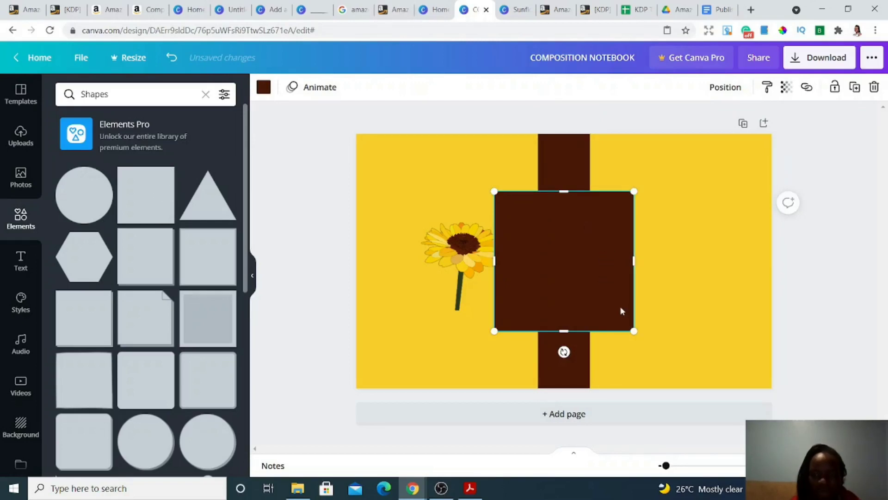
pyautogui.moveTo(635, 328); pyautogui.dragTo(625, 231)
pyautogui.moveTo(560, 249); pyautogui.dragTo(650, 228)
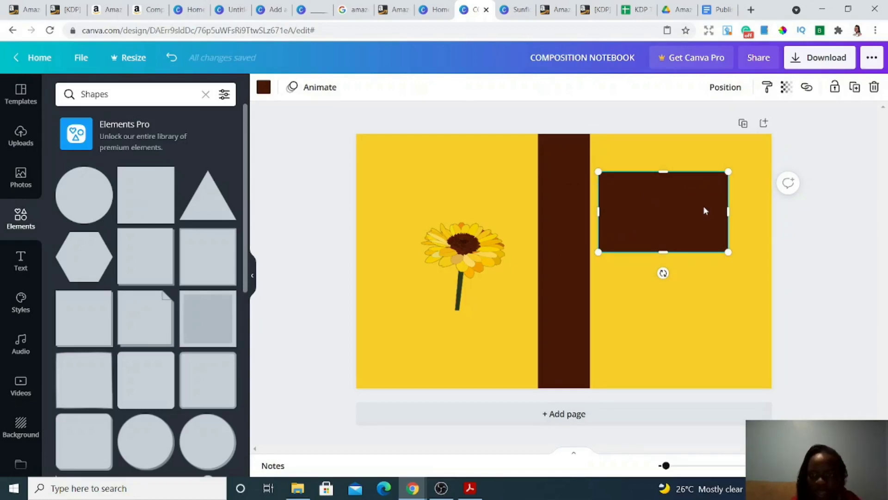
pyautogui.moveTo(727, 211); pyautogui.dragTo(717, 211)
pyautogui.moveTo(636, 211); pyautogui.dragTo(662, 207)
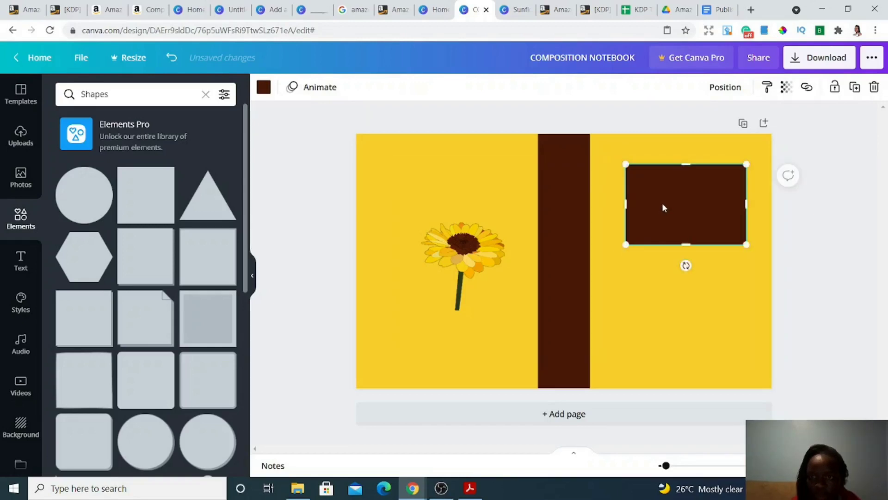
# Step: Shorten the brown rectangle on the front cover slightly in height and recolour it white
pyautogui.moveTo(686, 244); pyautogui.dragTo(686, 233)
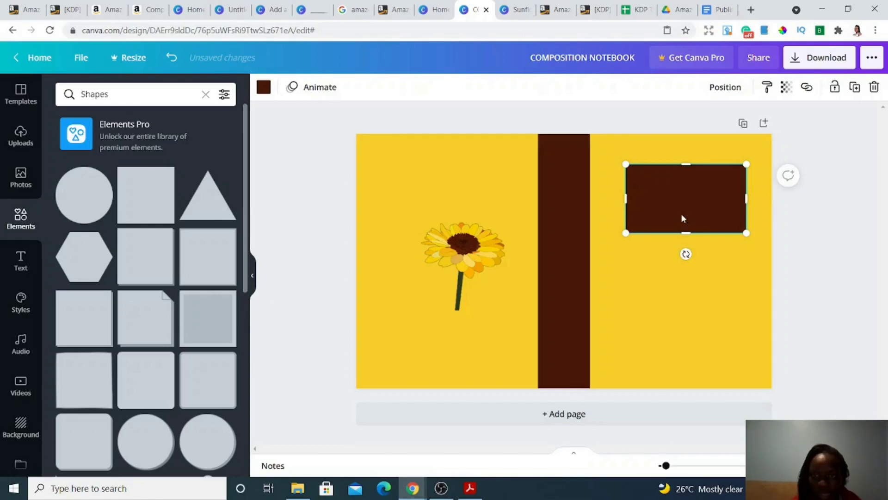
pyautogui.click(263, 87)
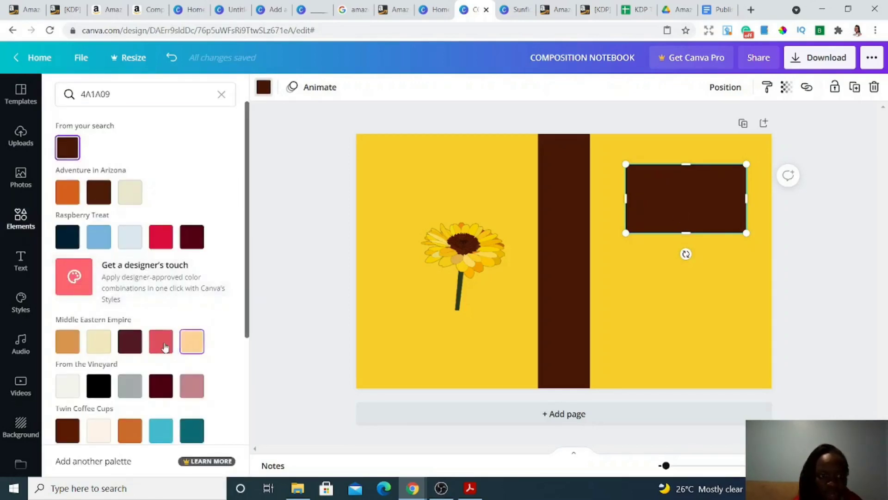
pyautogui.doubleClick(110, 93)
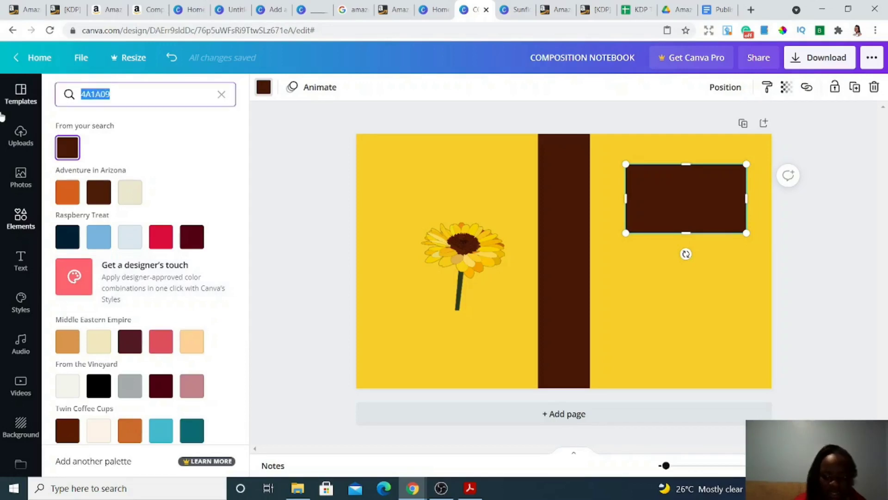
pyautogui.press('BackSpace')
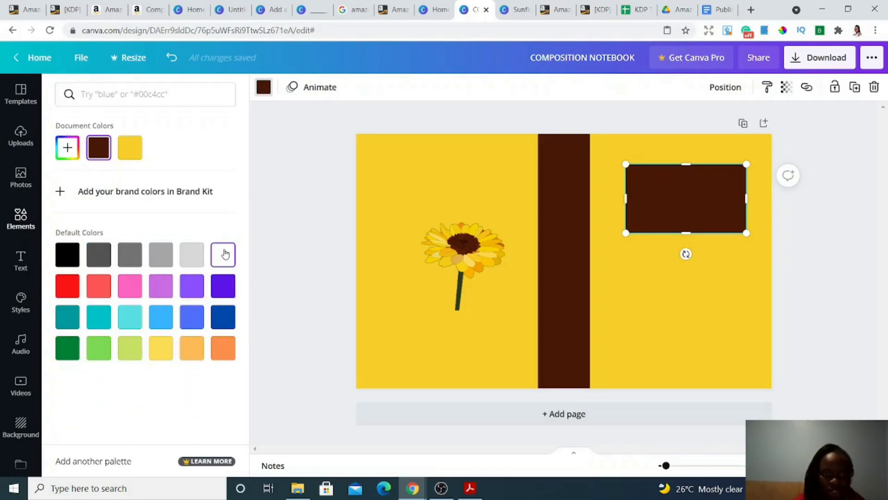
pyautogui.click(223, 254)
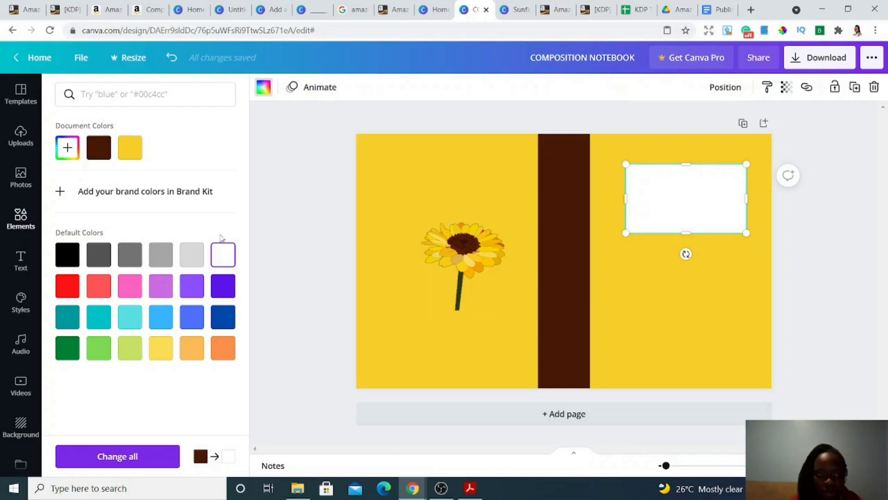
pyautogui.press('Escape')
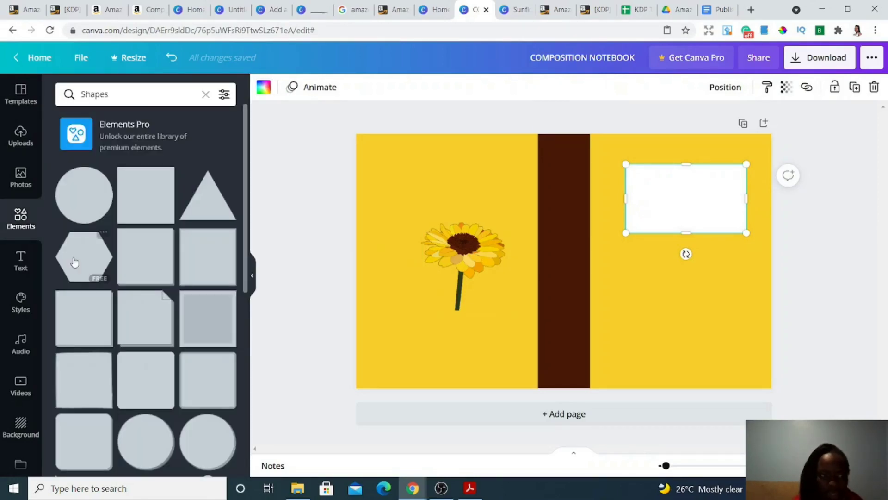
# Step: Add a subheading text box and place it across the upper part of the white rectangle
pyautogui.click(20, 262)
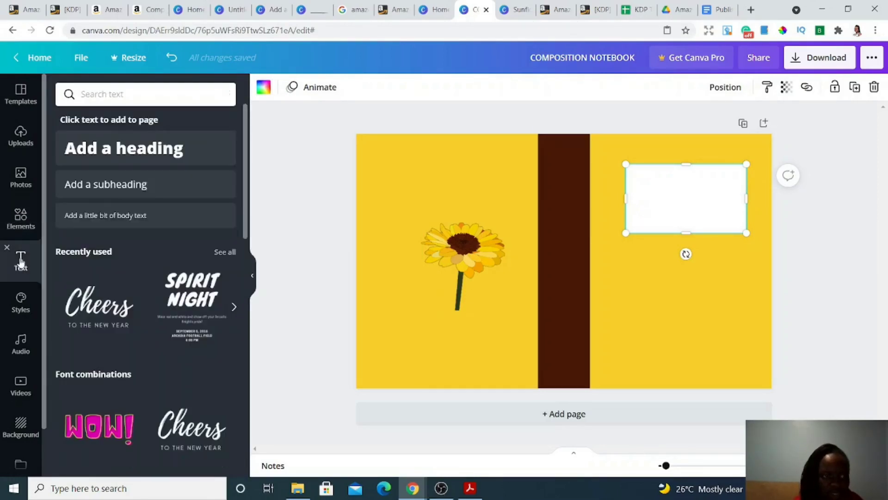
pyautogui.click(123, 185)
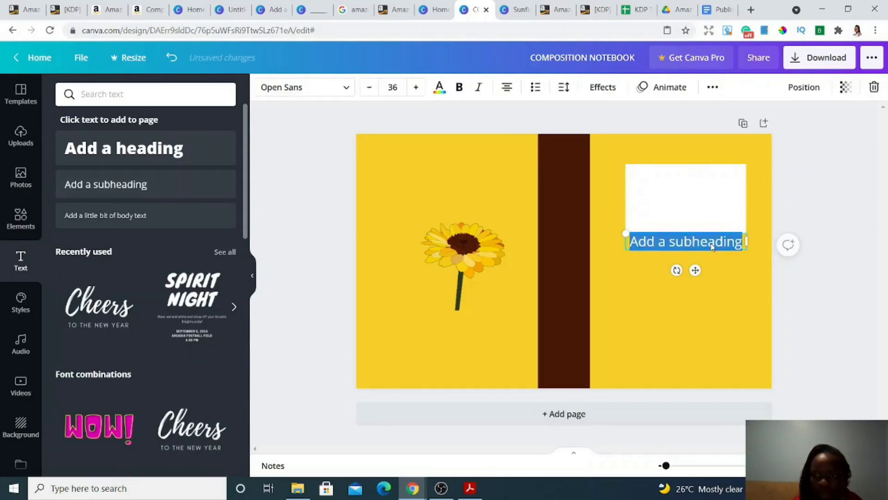
pyautogui.moveTo(707, 242); pyautogui.dragTo(701, 241)
pyautogui.click(722, 296)
pyautogui.click(681, 248)
pyautogui.moveTo(694, 268); pyautogui.dragTo(693, 211)
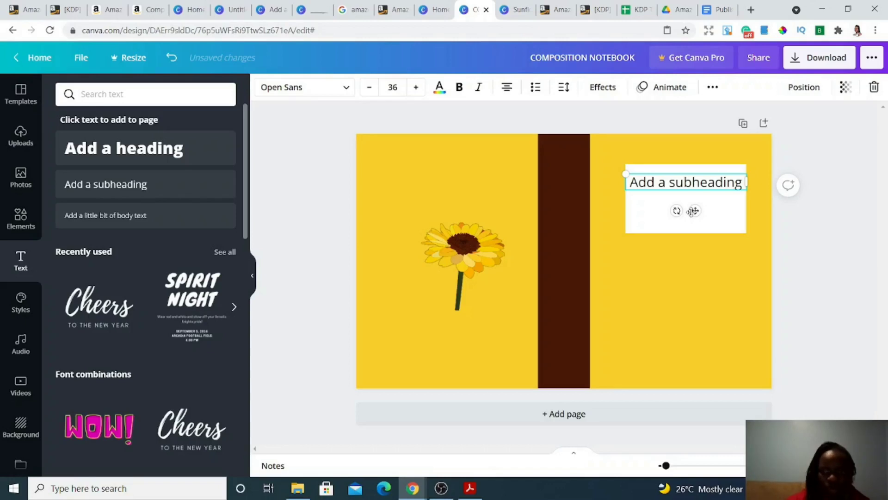
# Step: Replace the subheading's placeholder text with COMPOSITION NOTEBOOK
pyautogui.doubleClick(706, 186)
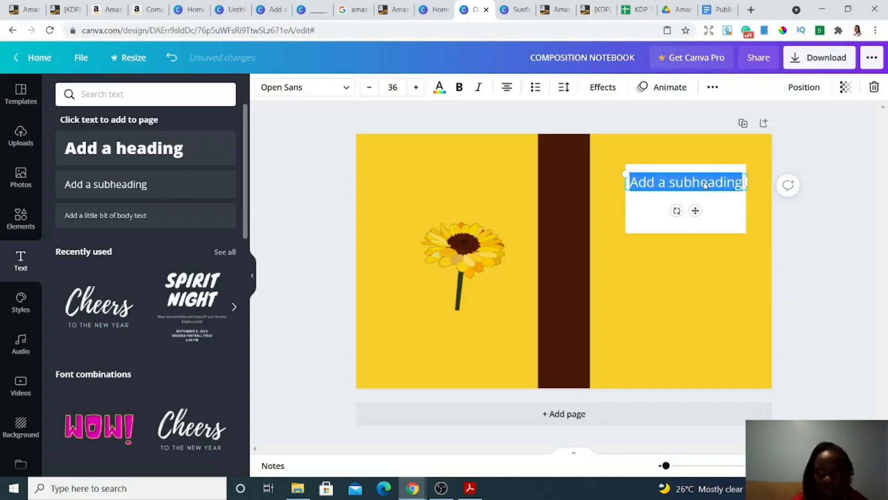
pyautogui.press('BackSpace')
pyautogui.write('COM')
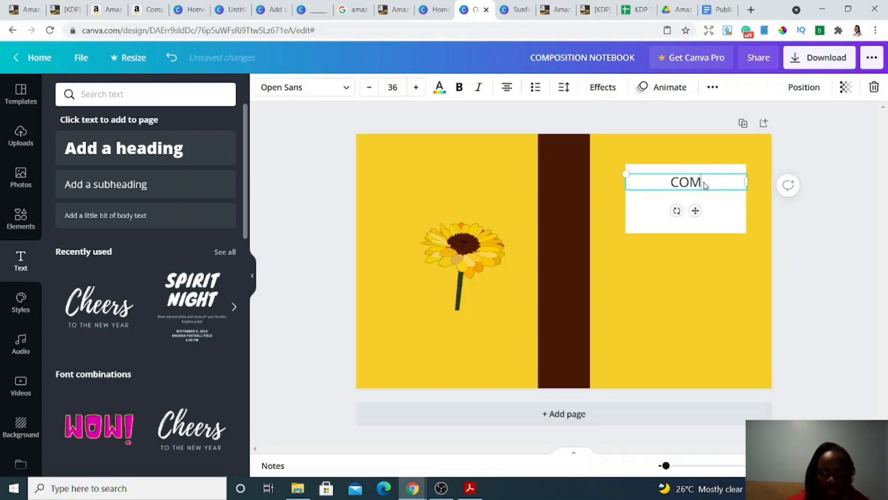
pyautogui.write('POSITION')
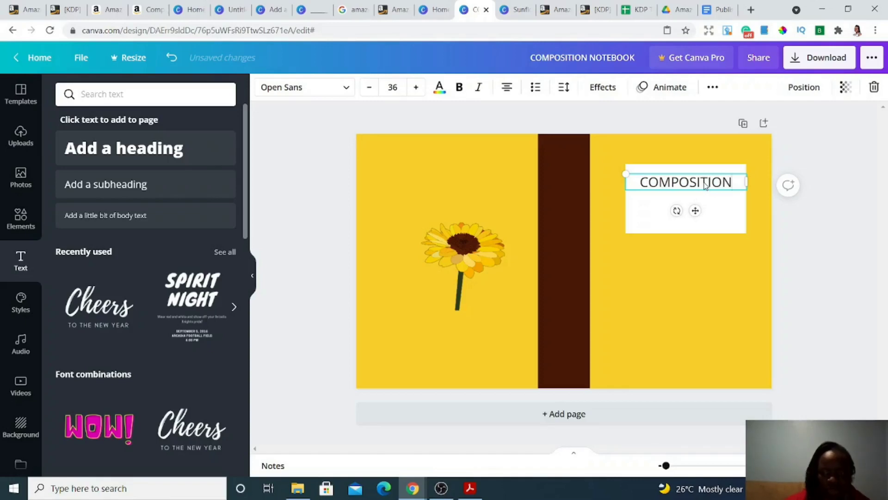
pyautogui.write(' NOTBOOK')
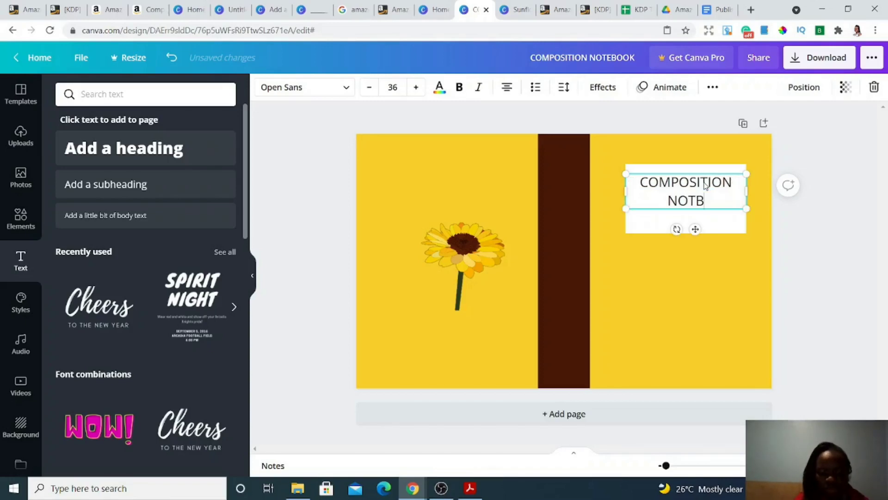
pyautogui.click(681, 204)
pyautogui.write('E')
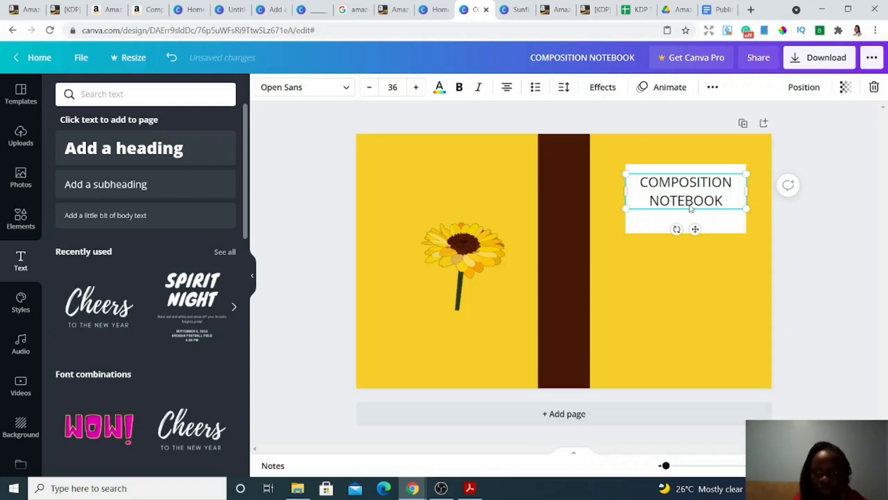
# Step: Set the COMPOSITION NOTEBOOK title to font size 24 and make it bold so it fits on one line
pyautogui.hotkey('ctrl', 'a')
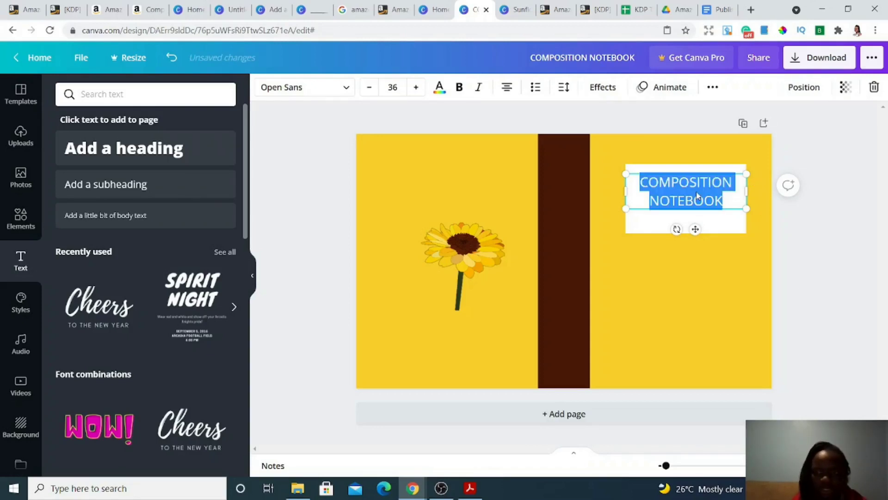
pyautogui.click(392, 87)
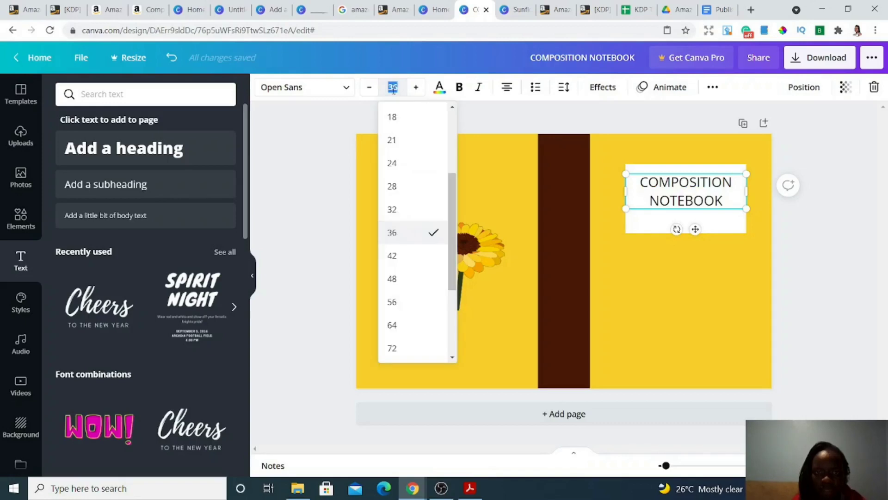
pyautogui.click(394, 172)
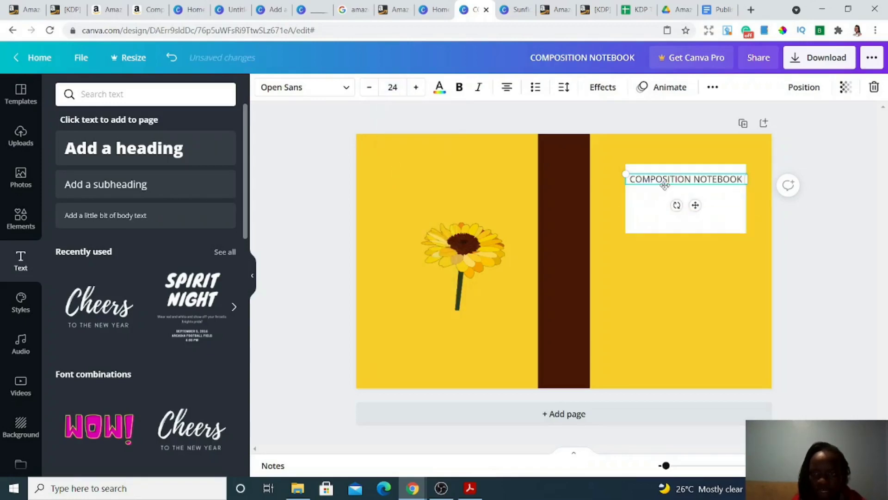
pyautogui.click(654, 204)
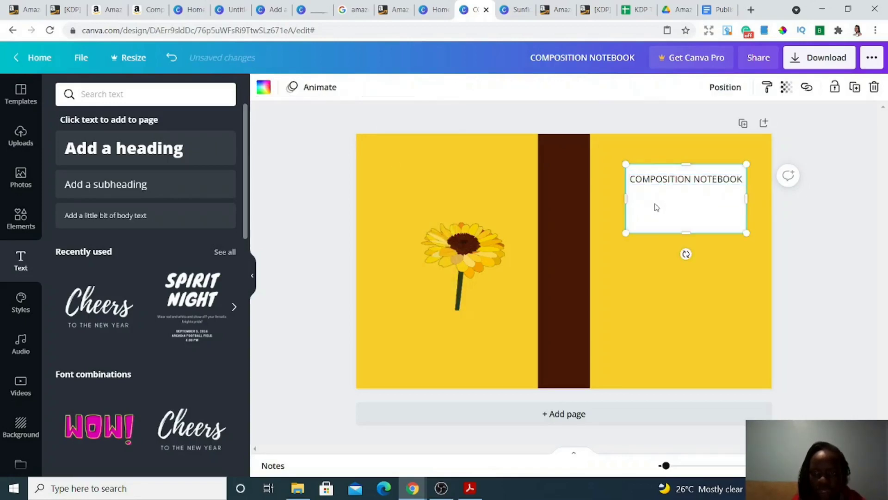
pyautogui.click(658, 186)
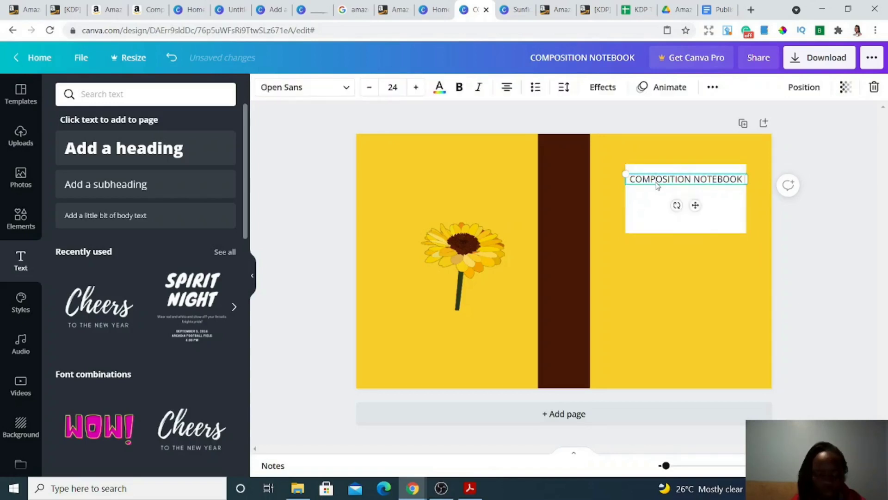
pyautogui.click(657, 186)
pyautogui.click(460, 88)
pyautogui.click(643, 232)
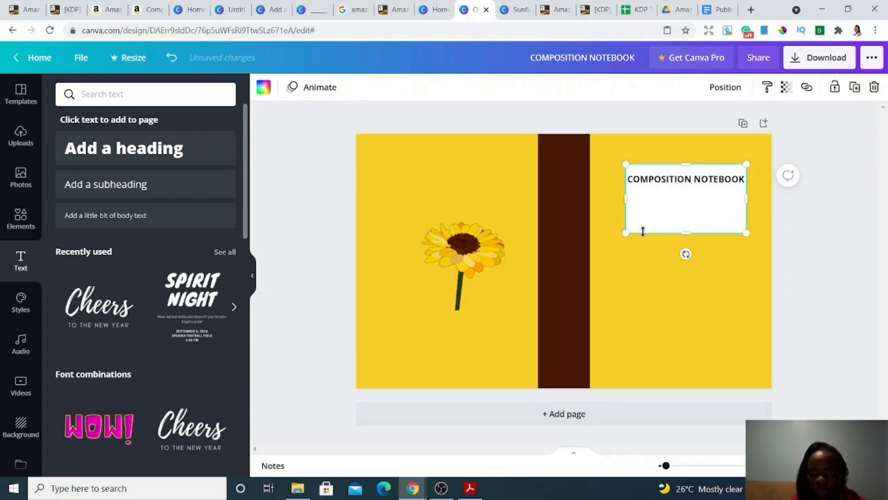
# Step: Following the finished sunflower cover, add a body text box under the title and replace its placeholder with a writing line of underscores
pyautogui.click(513, 10)
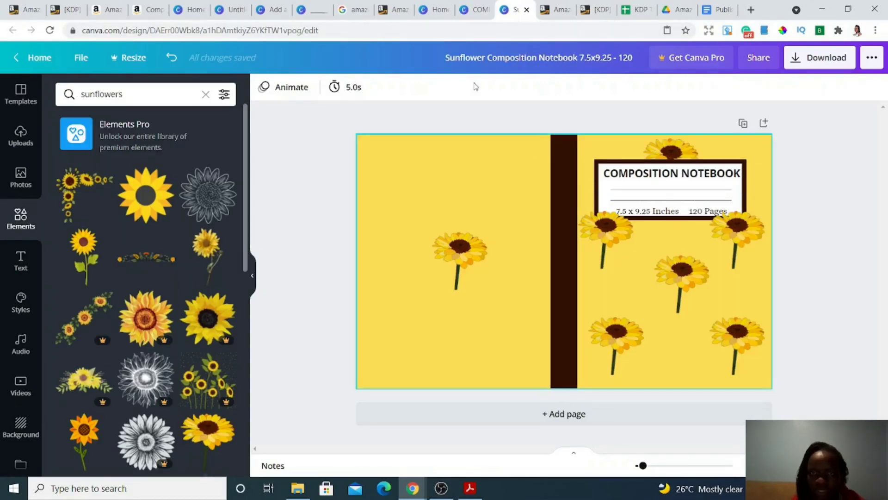
pyautogui.click(467, 17)
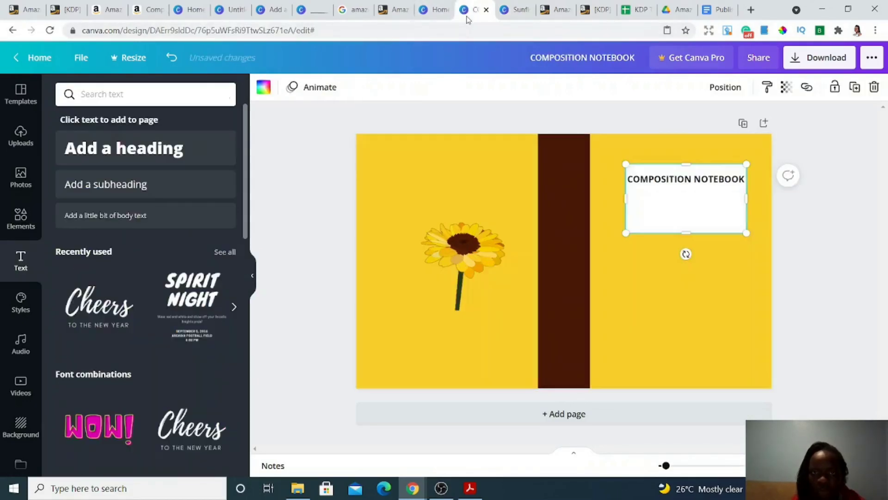
pyautogui.click(102, 217)
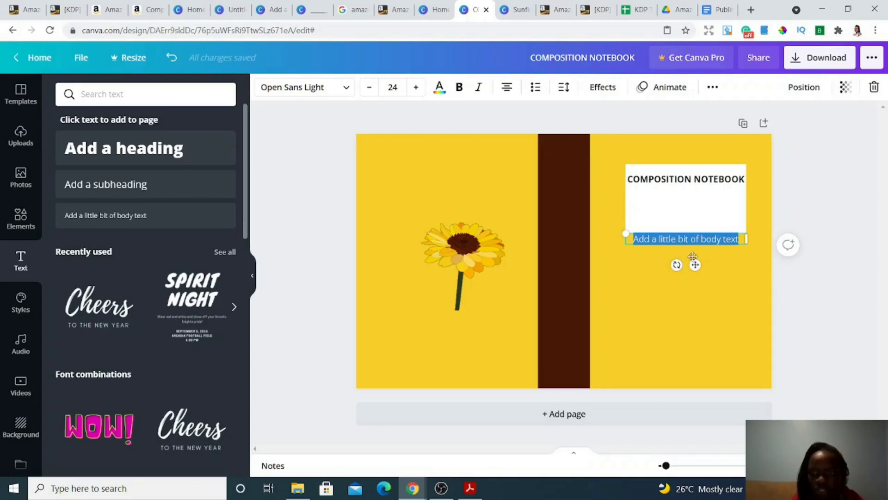
pyautogui.moveTo(695, 264); pyautogui.dragTo(694, 221)
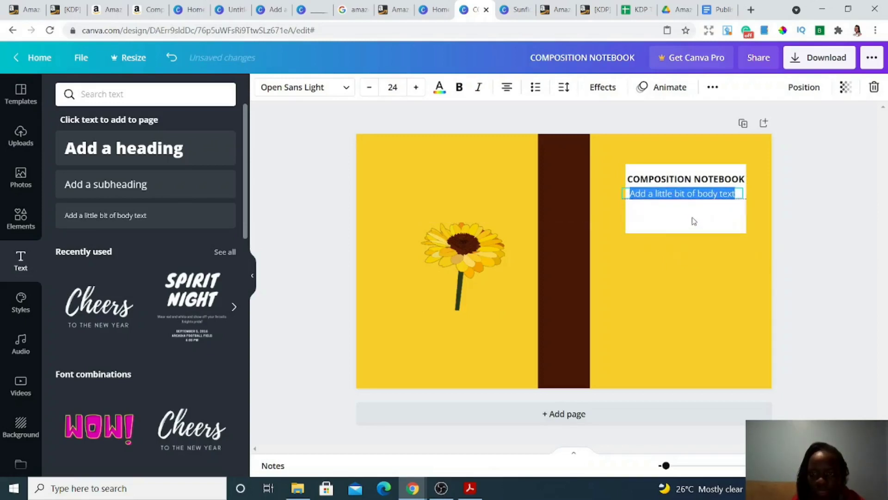
pyautogui.press('BackSpace')
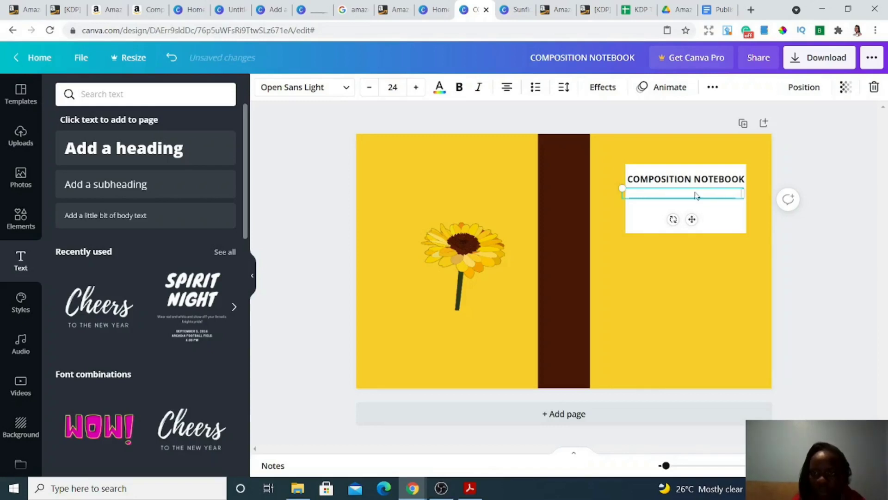
pyautogui.rightClick(693, 197)
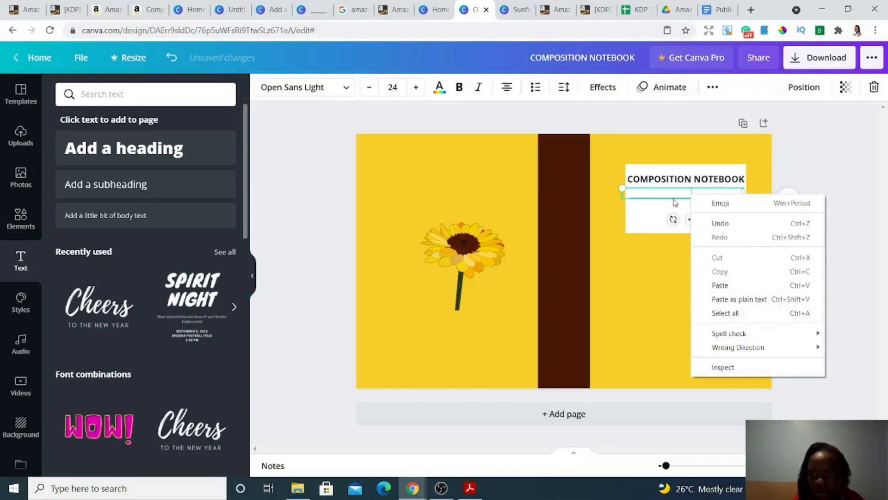
pyautogui.click(669, 195)
pyautogui.click(641, 217)
pyautogui.click(653, 190)
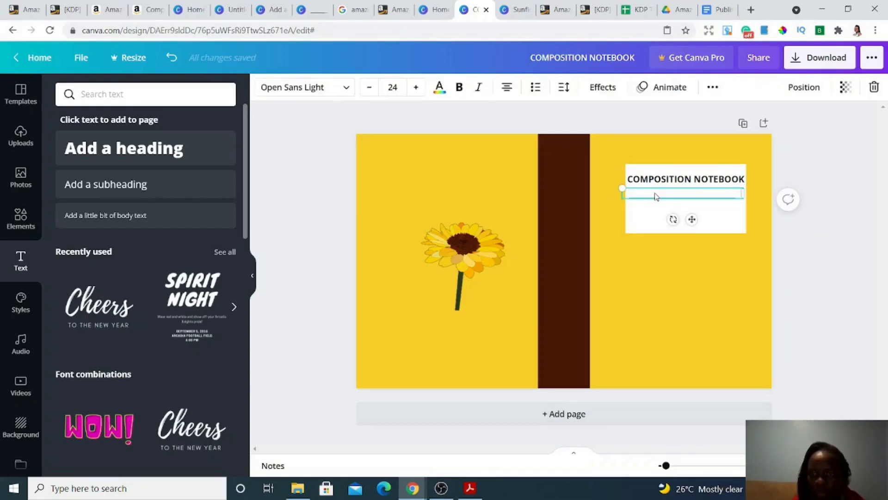
pyautogui.rightClick(655, 196)
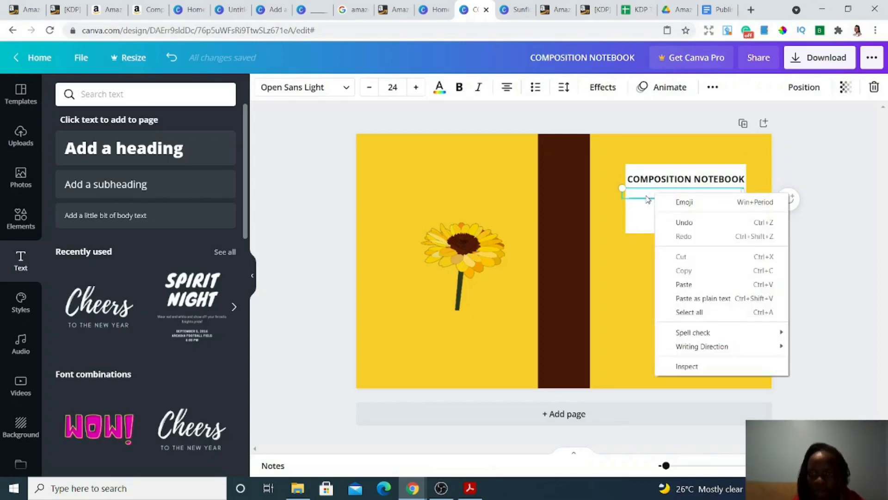
pyautogui.click(641, 223)
pyautogui.click(641, 201)
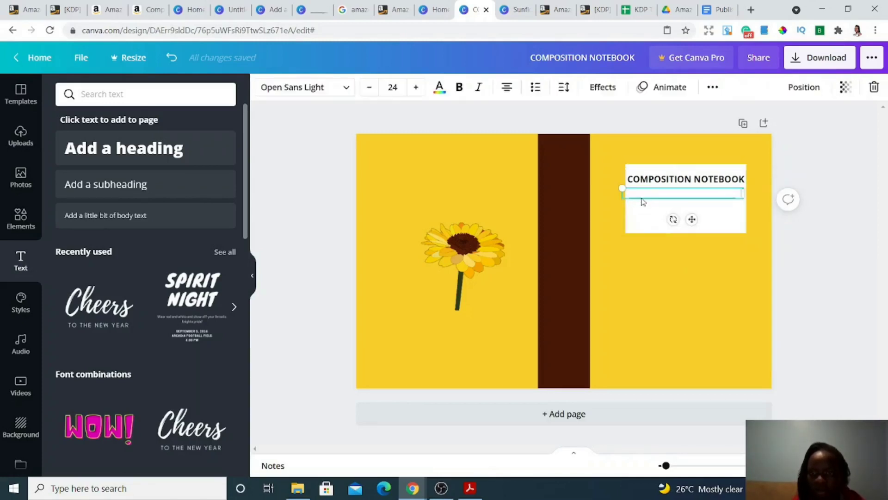
pyautogui.rightClick(646, 204)
pyautogui.click(646, 205)
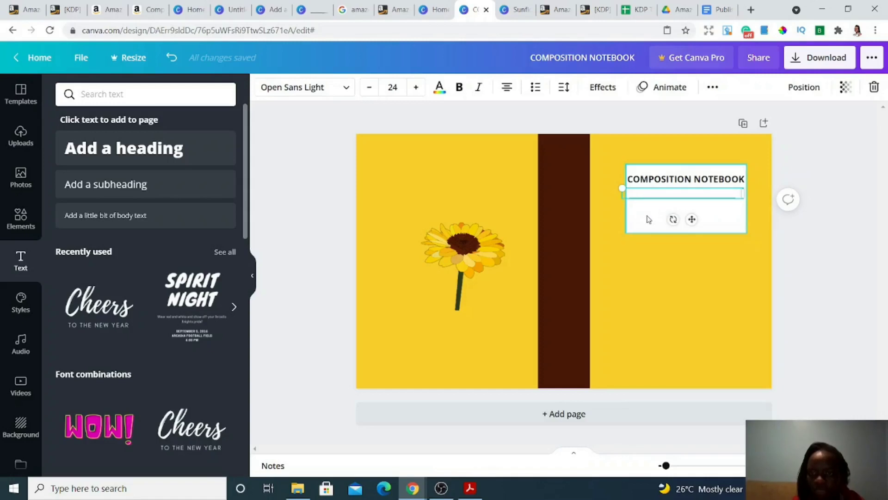
# Step: Duplicate the writing line and place the copy just below the first one inside the white label
pyautogui.click(647, 218)
pyautogui.rightClick(647, 220)
pyautogui.click(666, 256)
pyautogui.click(679, 199)
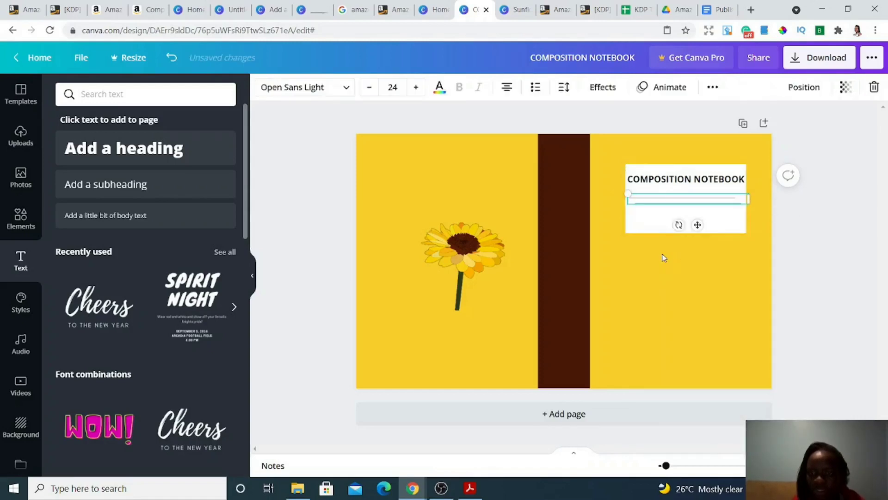
pyautogui.moveTo(679, 199); pyautogui.dragTo(666, 209)
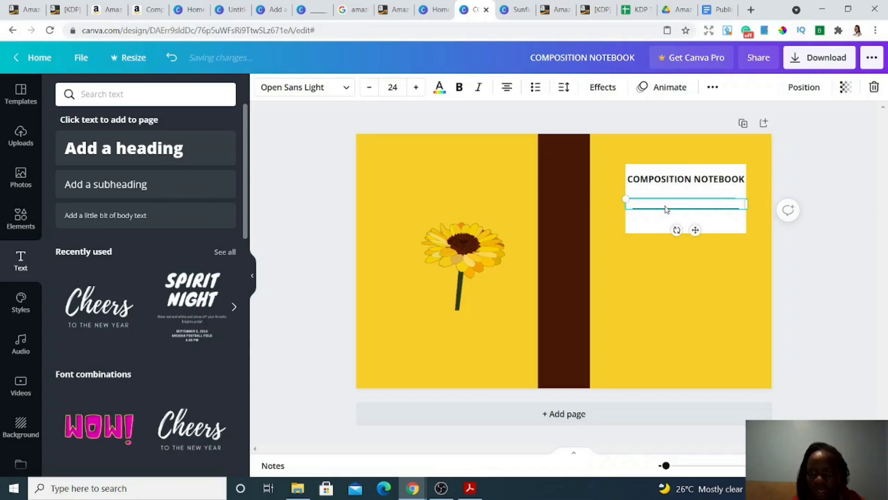
# Step: Deselect the label and switch to the finished Sunflower Composition Notebook 7.5x9.25 - 120 design to check its label layout
pyautogui.click(657, 250)
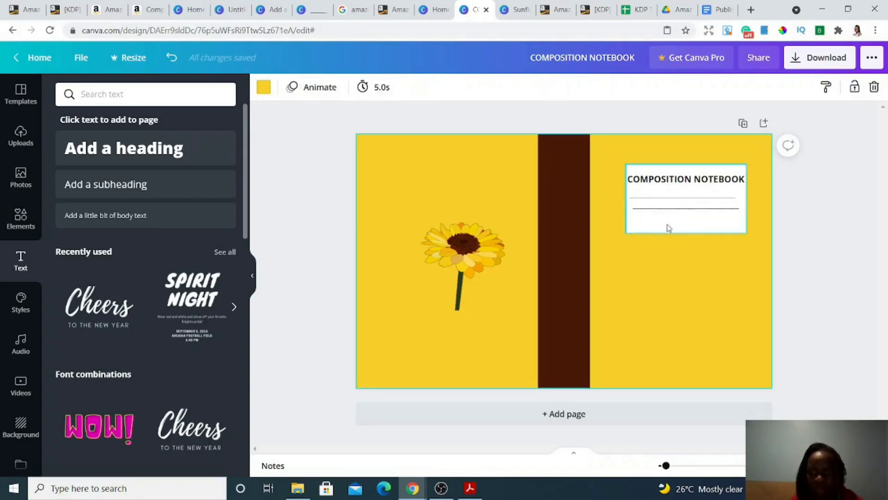
pyautogui.click(667, 227)
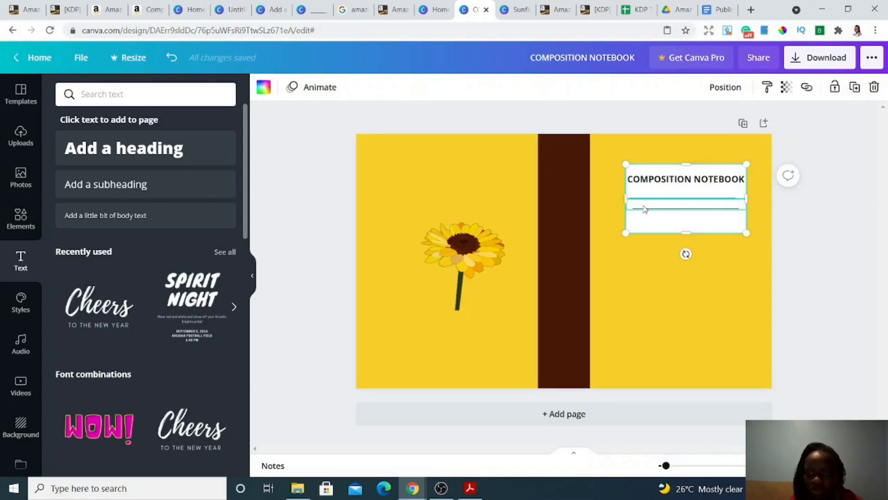
pyautogui.click(707, 323)
pyautogui.click(518, 9)
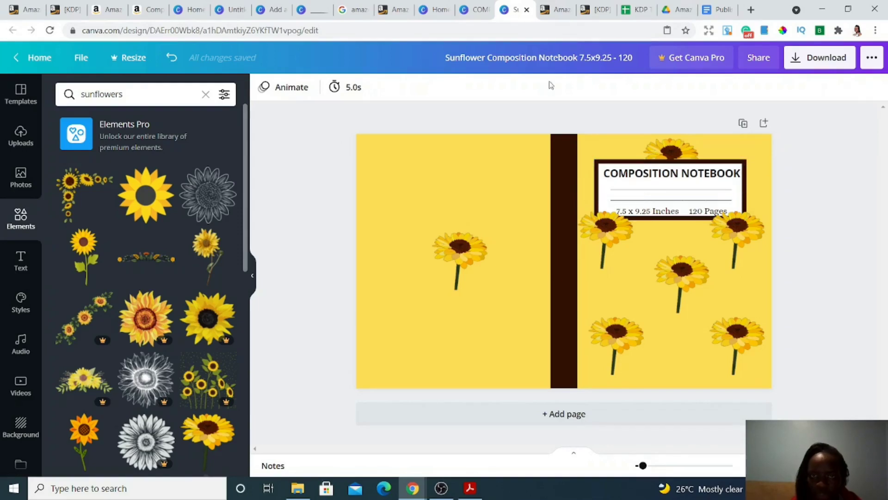
# Step: Return to the COMPOSITION NOTEBOOK cover design and search the elements library for BORDERS
pyautogui.click(470, 11)
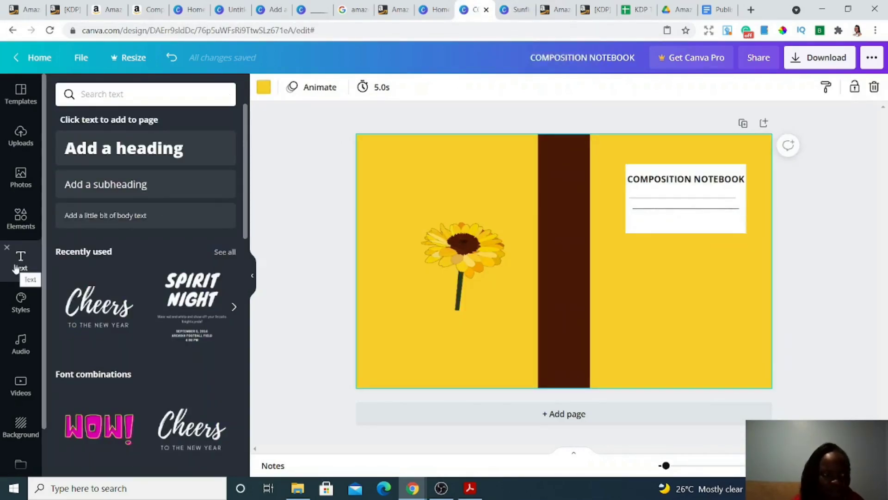
pyautogui.click(12, 229)
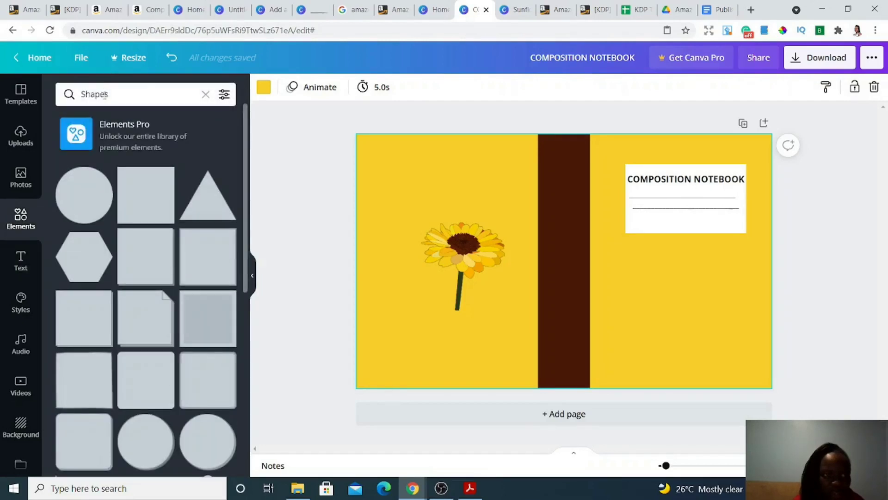
pyautogui.click(105, 94)
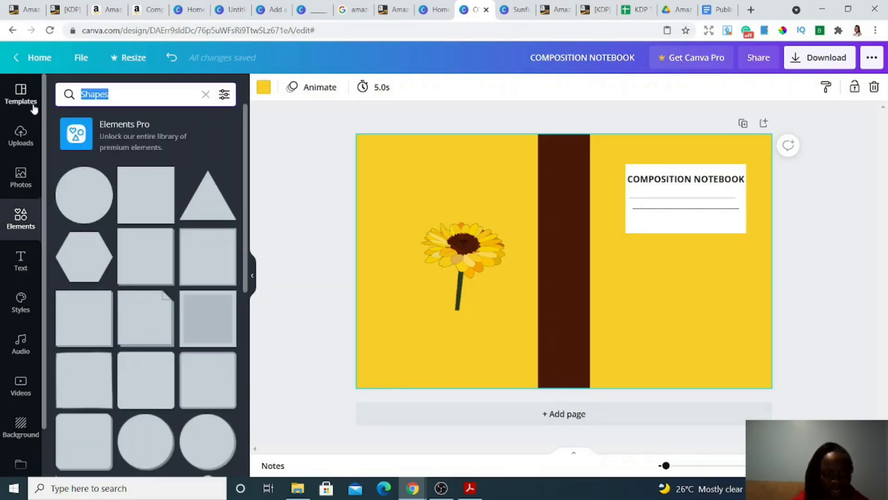
pyautogui.write('BORDERS')
pyautogui.press('Return')
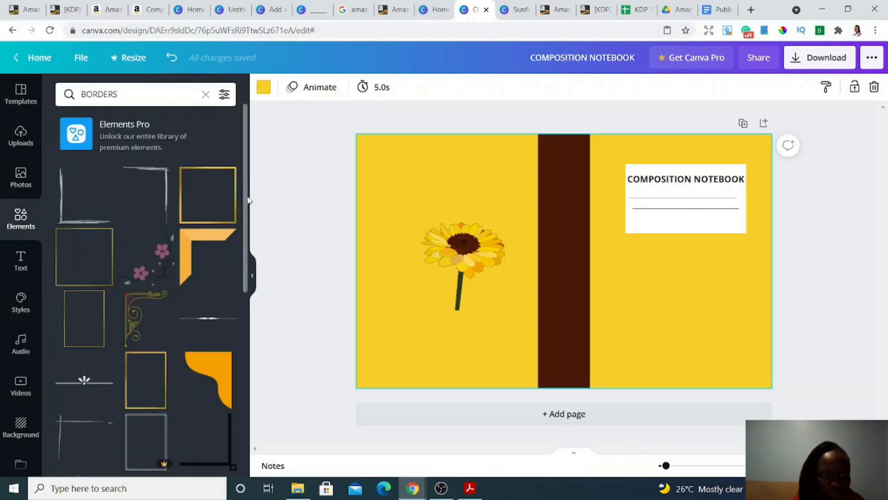
pyautogui.moveTo(246, 199); pyautogui.dragTo(229, 111)
# Step: Clear the element search, add the recently used square outline frame, and recolor it with the spine's dark brown
pyautogui.click(124, 96)
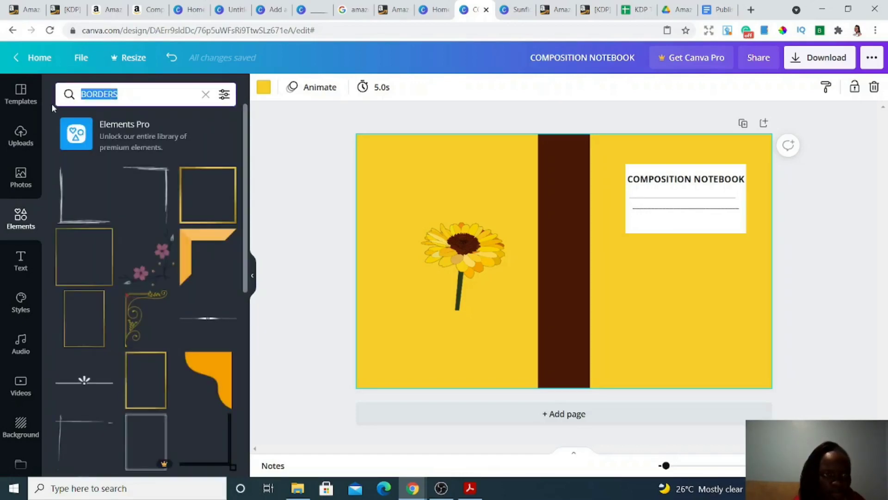
pyautogui.click(205, 94)
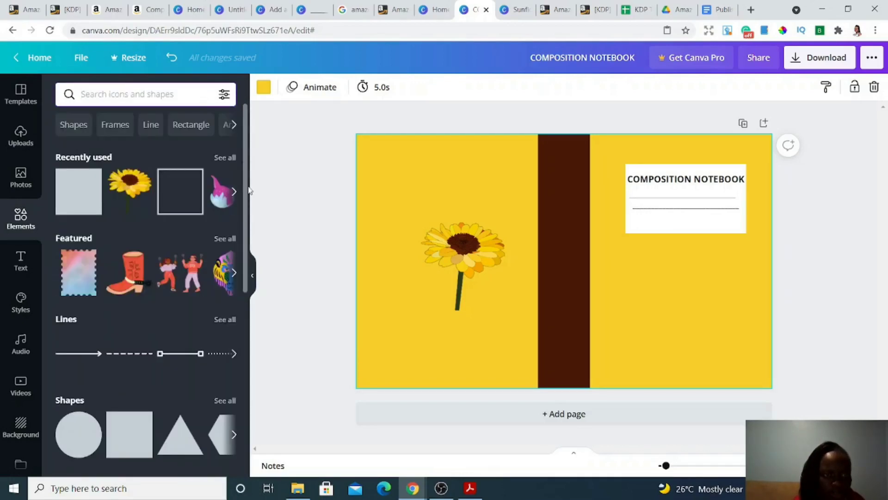
pyautogui.click(170, 198)
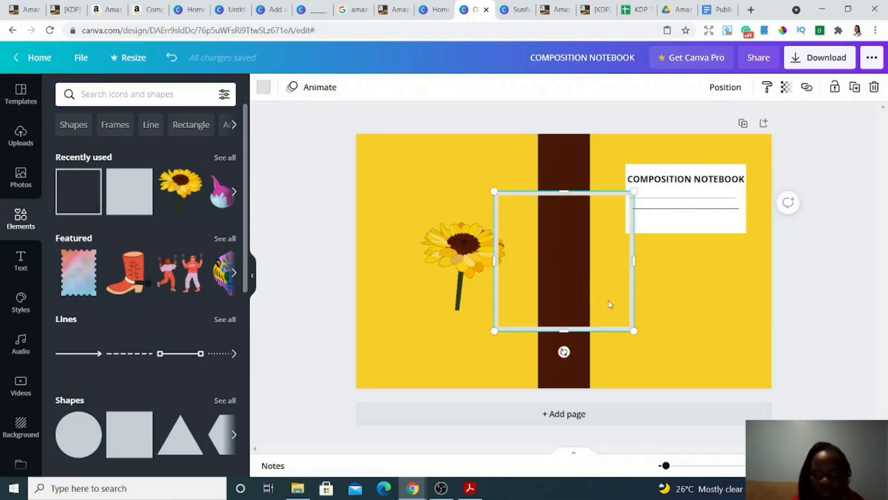
pyautogui.moveTo(635, 332); pyautogui.dragTo(601, 298)
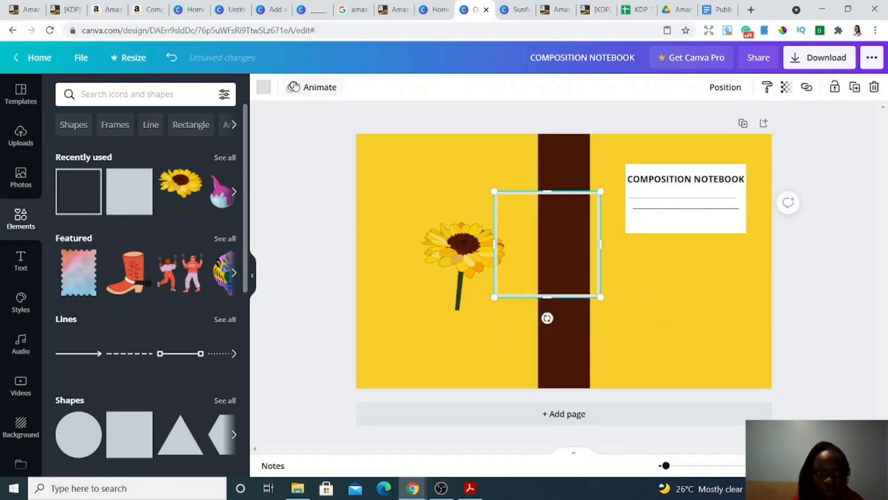
pyautogui.click(264, 87)
pyautogui.click(129, 147)
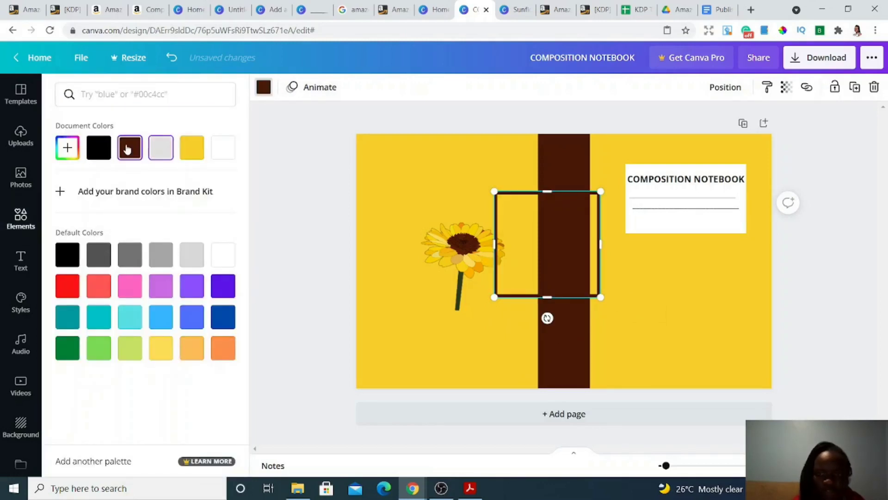
# Step: Move and resize the brown frame so it fits tightly around the white title label on the front cover
pyautogui.moveTo(601, 243); pyautogui.dragTo(706, 212)
pyautogui.moveTo(762, 213); pyautogui.dragTo(749, 213)
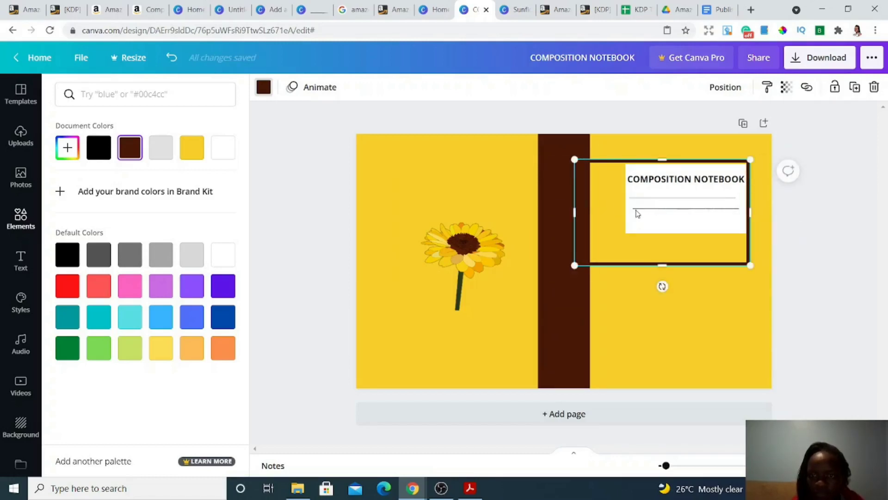
pyautogui.moveTo(575, 214); pyautogui.dragTo(626, 218)
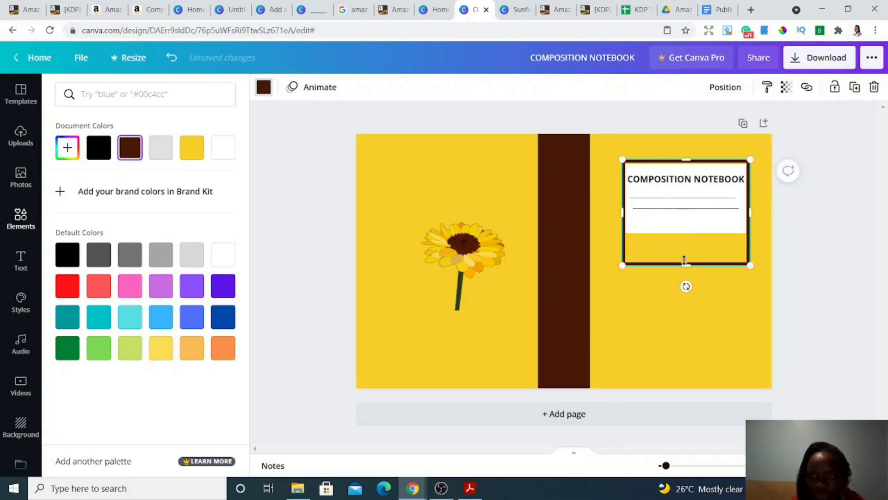
pyautogui.moveTo(685, 262); pyautogui.dragTo(685, 233)
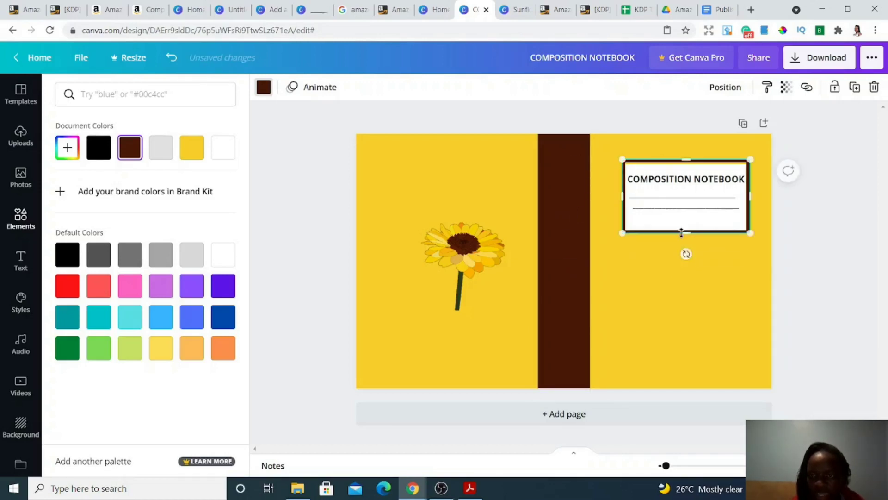
pyautogui.click(709, 358)
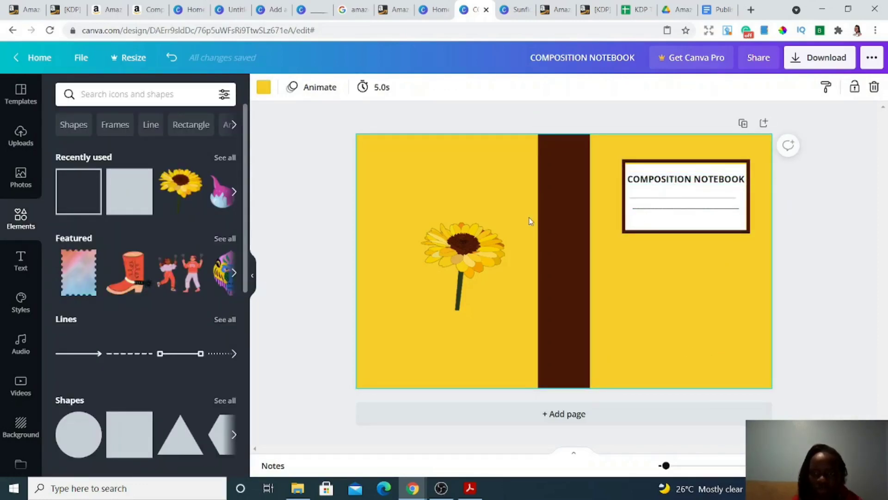
# Step: Shrink the back-cover sunflower to about two-thirds of its size and check the flower arrangement in the finished Sunflower Composition Notebook design
pyautogui.click(462, 266)
pyautogui.rightClick(461, 268)
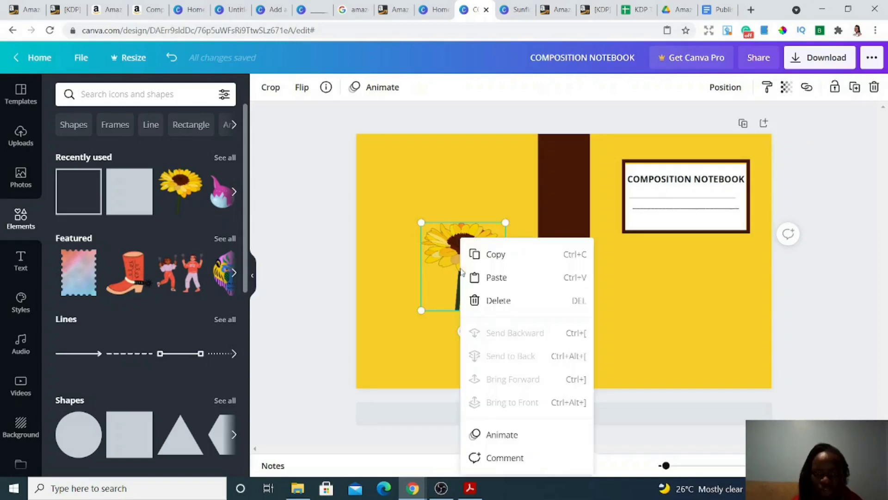
pyautogui.click(450, 261)
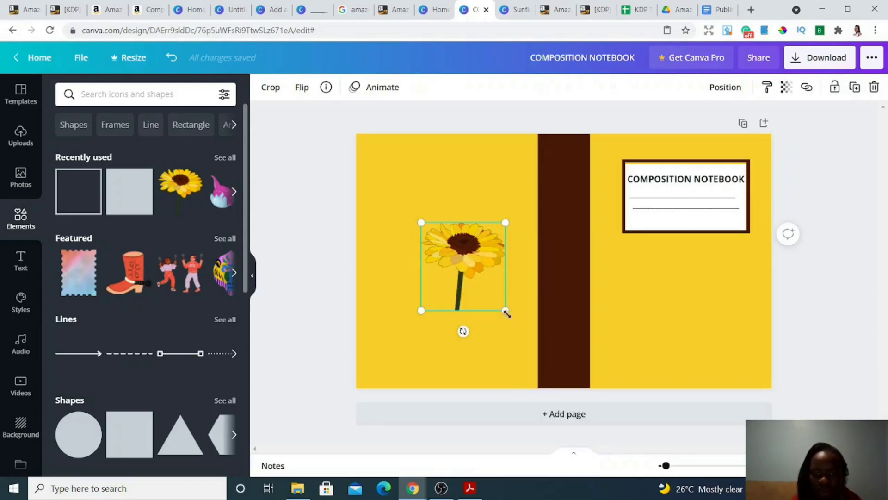
pyautogui.moveTo(506, 312); pyautogui.dragTo(475, 279)
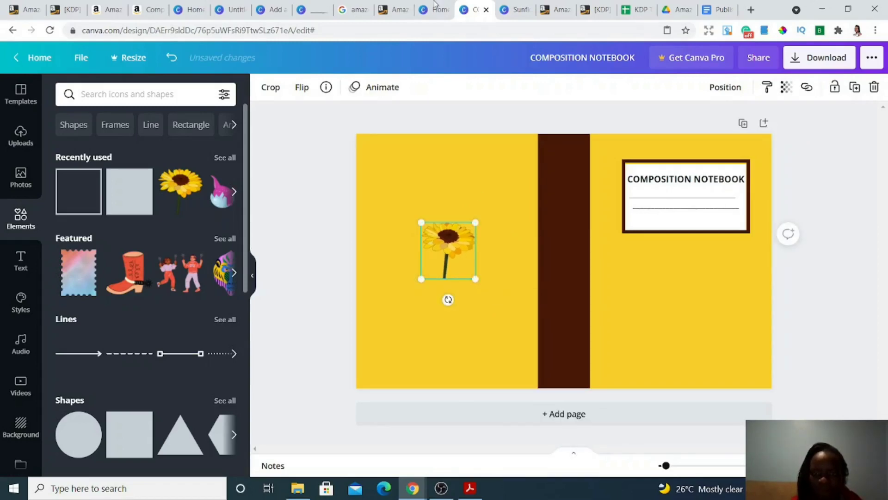
pyautogui.click(519, 9)
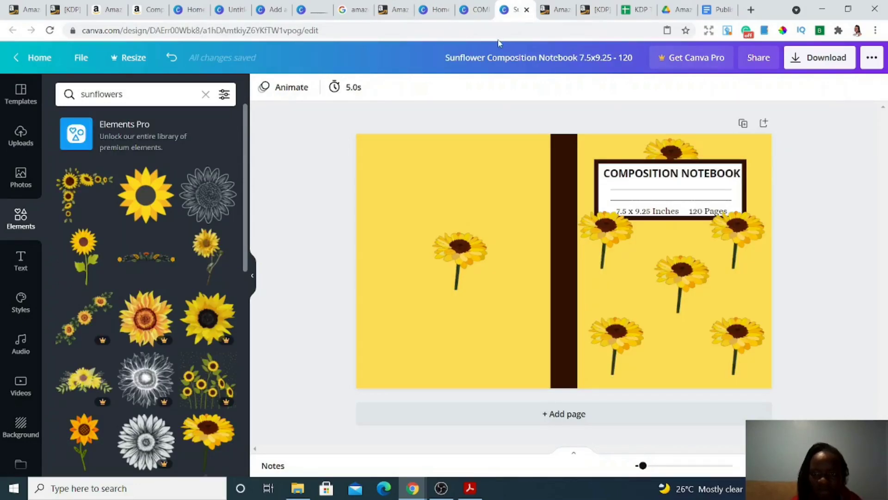
pyautogui.click(472, 10)
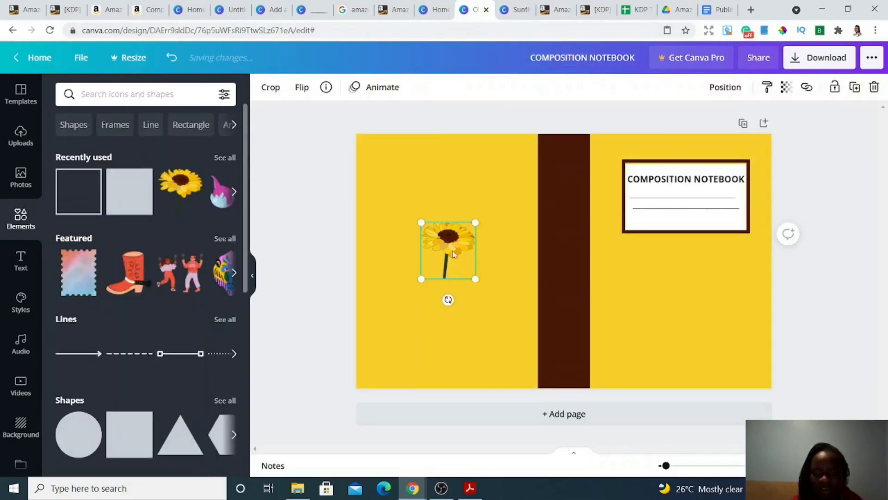
# Step: Duplicate the sunflower onto the front cover, placing copies at the label's two lower corners and one centered below the label
pyautogui.click(855, 88)
pyautogui.moveTo(453, 257); pyautogui.dragTo(623, 249)
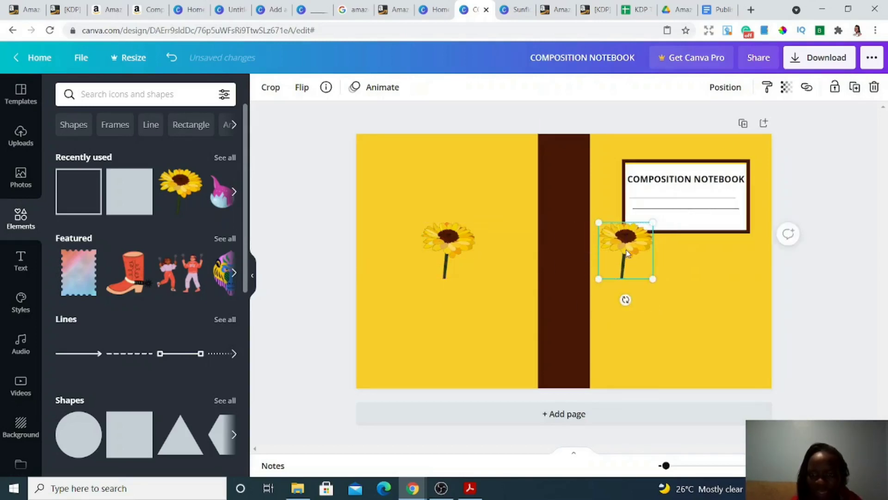
pyautogui.click(447, 245)
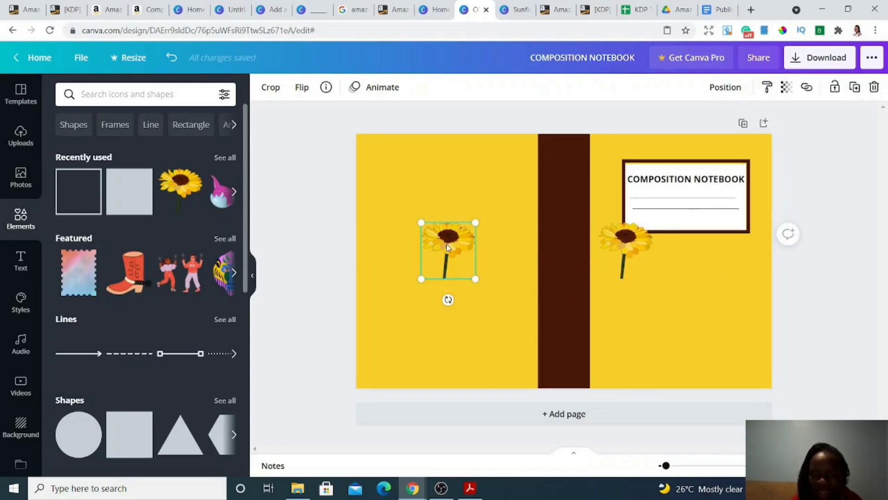
pyautogui.click(855, 88)
pyautogui.moveTo(469, 255); pyautogui.dragTo(696, 330)
pyautogui.click(855, 88)
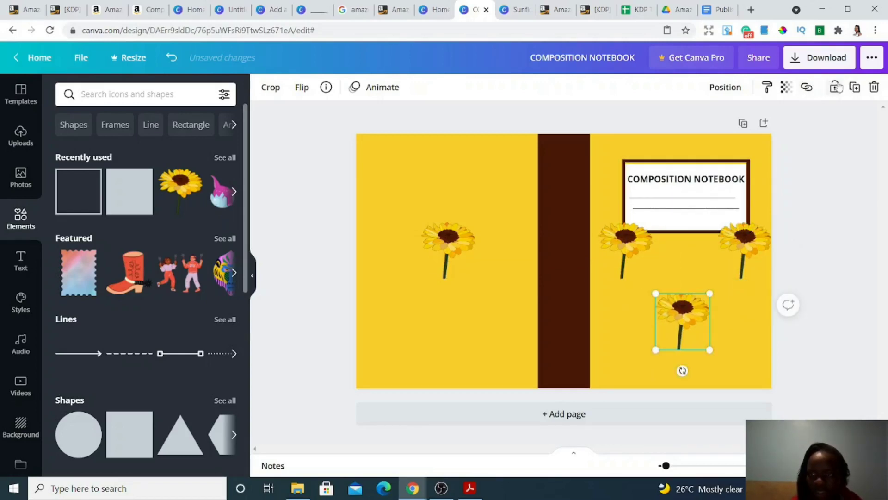
# Step: Duplicate the sunflower below the label and place the copy over the center of the label's upper edge
pyautogui.click(855, 87)
pyautogui.moveTo(696, 315); pyautogui.dragTo(691, 155)
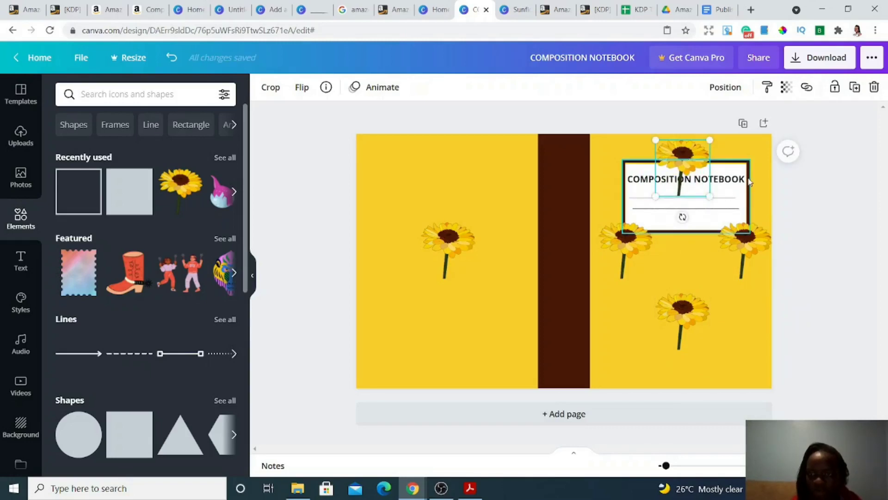
pyautogui.click(757, 152)
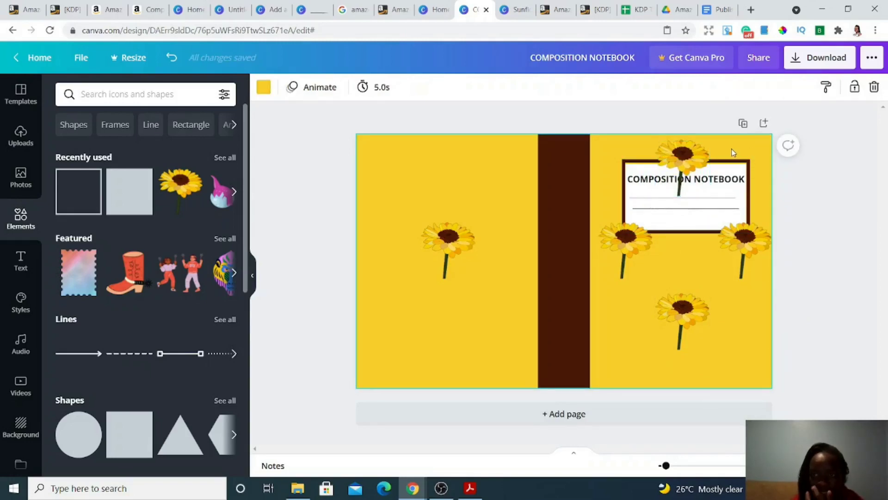
# Step: Send the sunflower at the label's upper edge backward until it sits behind the white title label and its frame
pyautogui.click(694, 163)
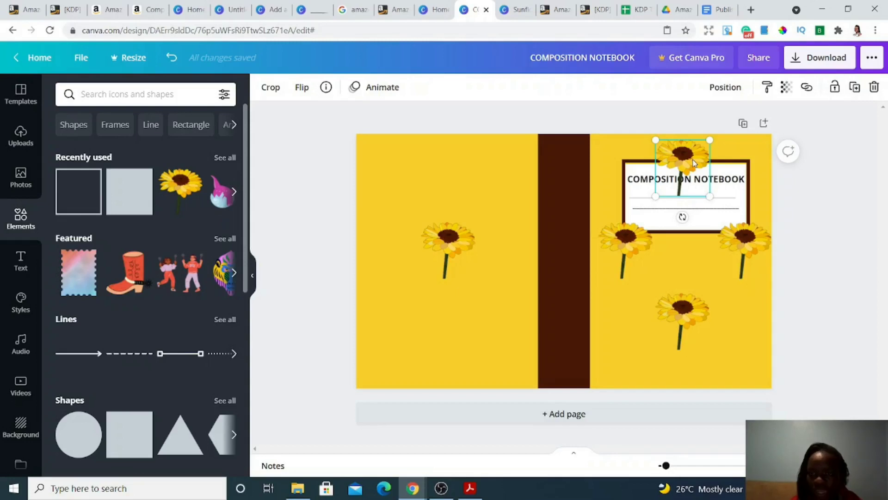
pyautogui.click(725, 95)
pyautogui.click(666, 133)
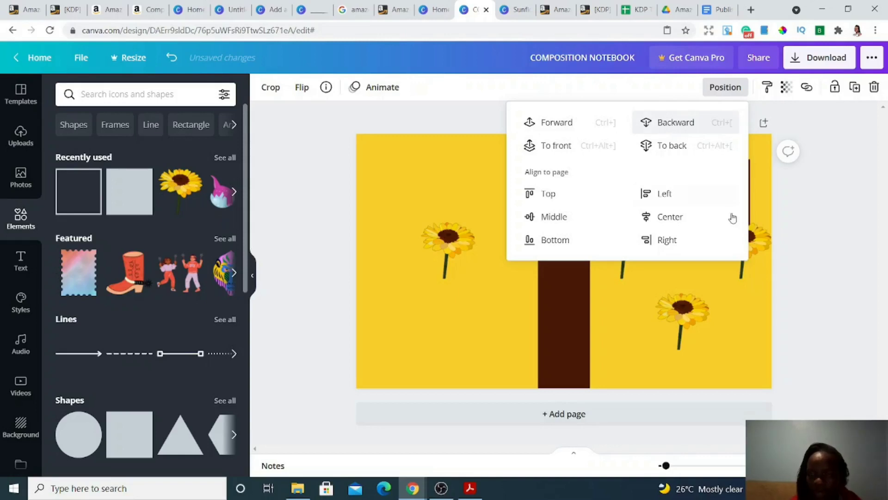
pyautogui.click(773, 211)
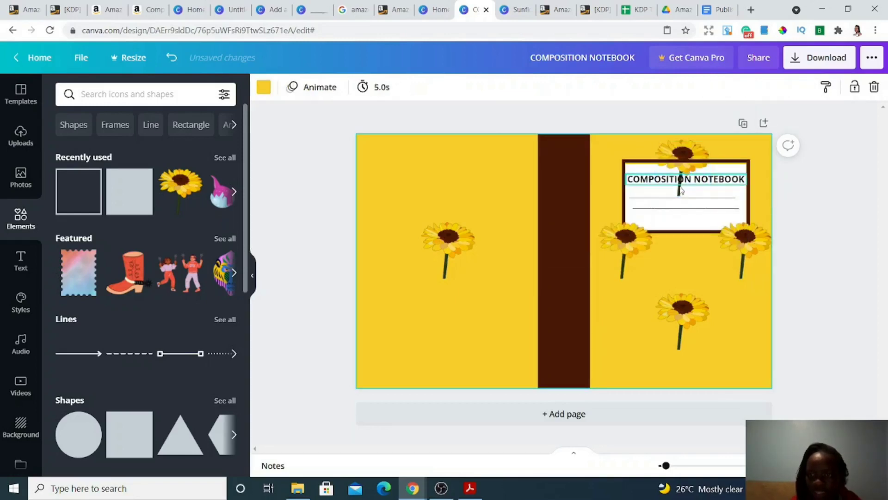
pyautogui.click(687, 147)
pyautogui.click(721, 88)
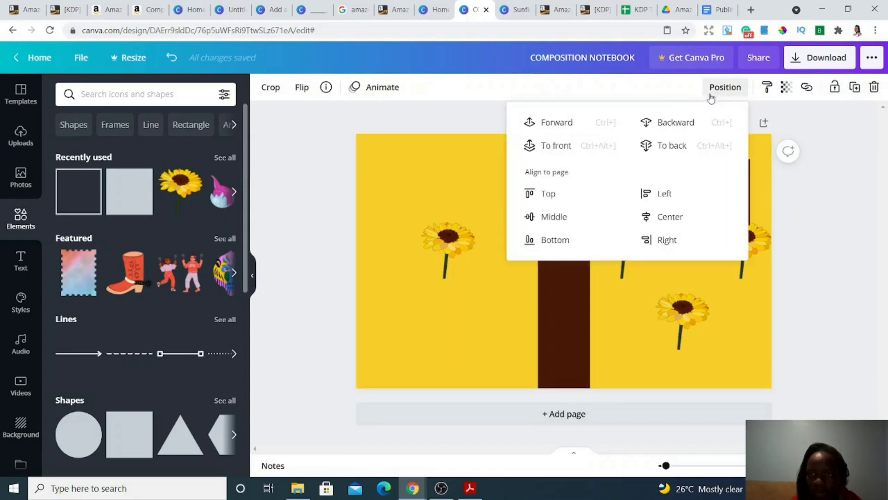
pyautogui.click(677, 121)
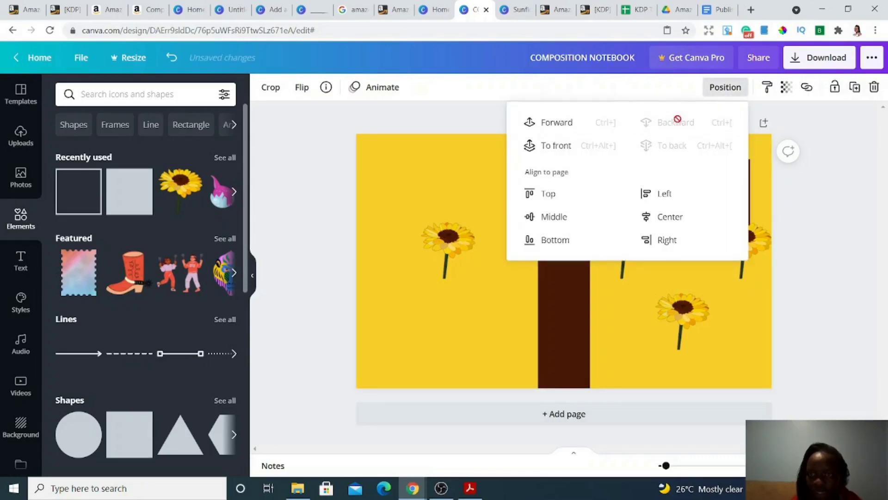
pyautogui.click(756, 170)
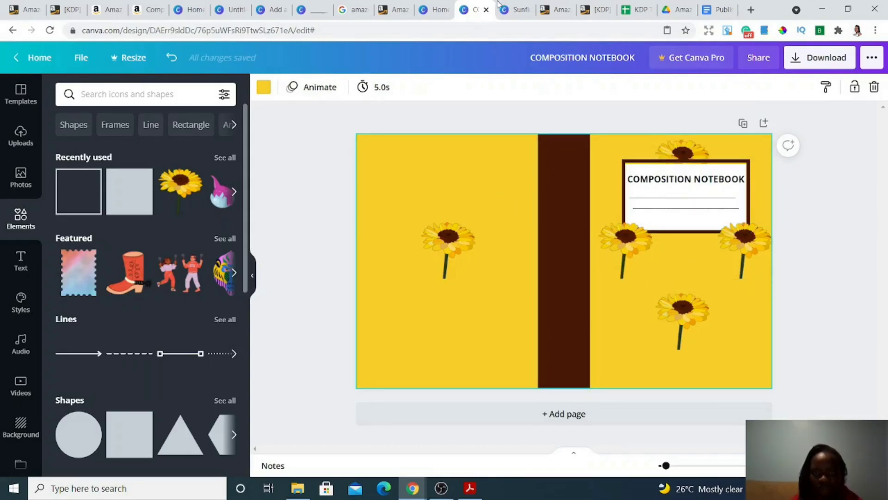
# Step: Switch to the finished Sunflower Composition Notebook 7.5x9.25 - 120 design and set its download file type to PDF Print
pyautogui.click(511, 9)
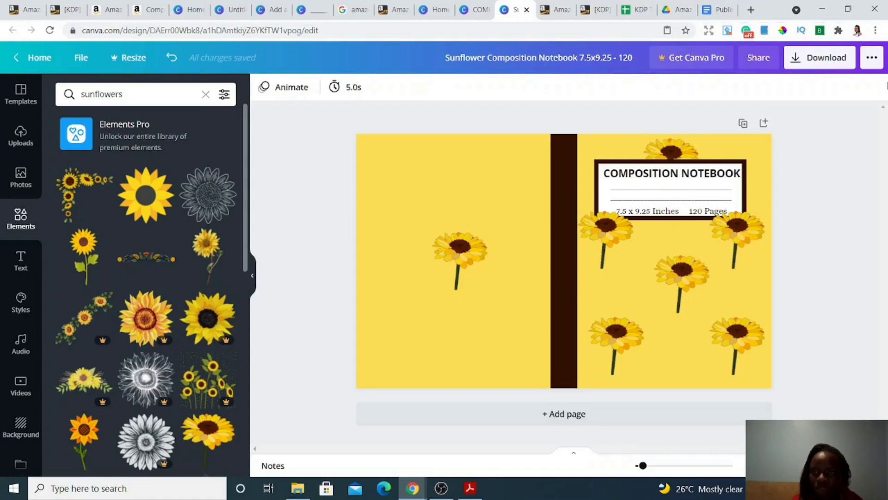
pyautogui.click(807, 61)
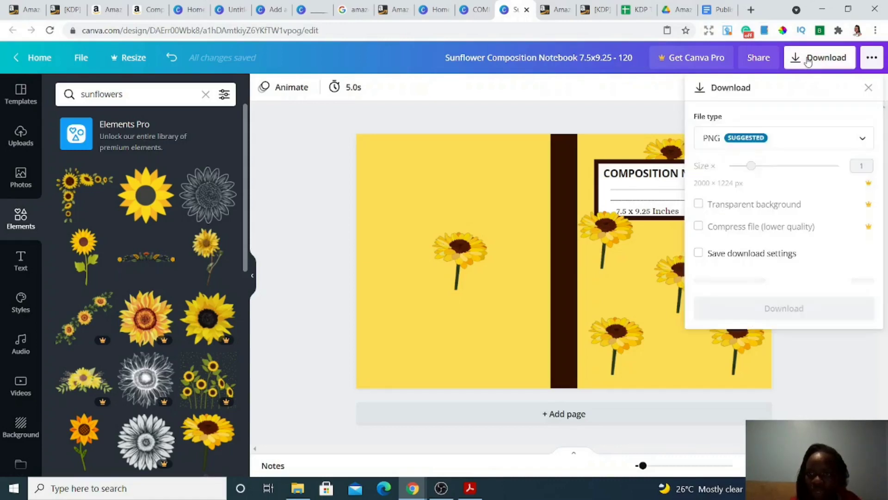
pyautogui.click(787, 139)
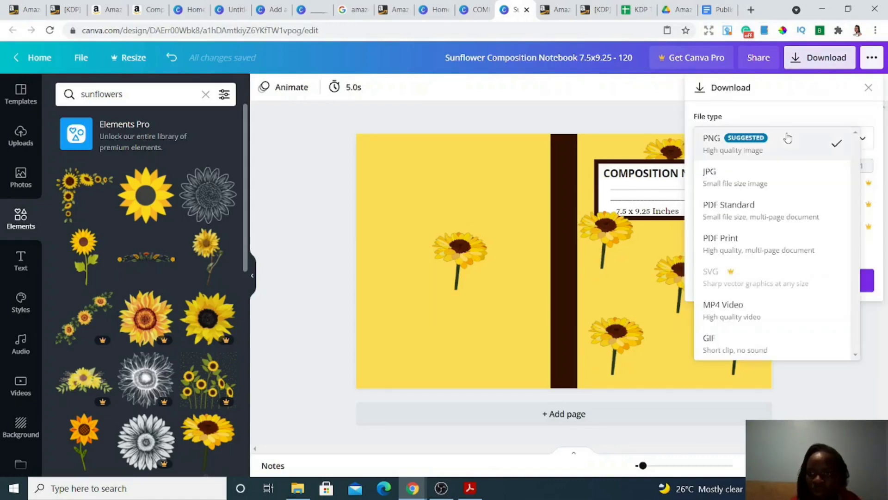
pyautogui.click(756, 246)
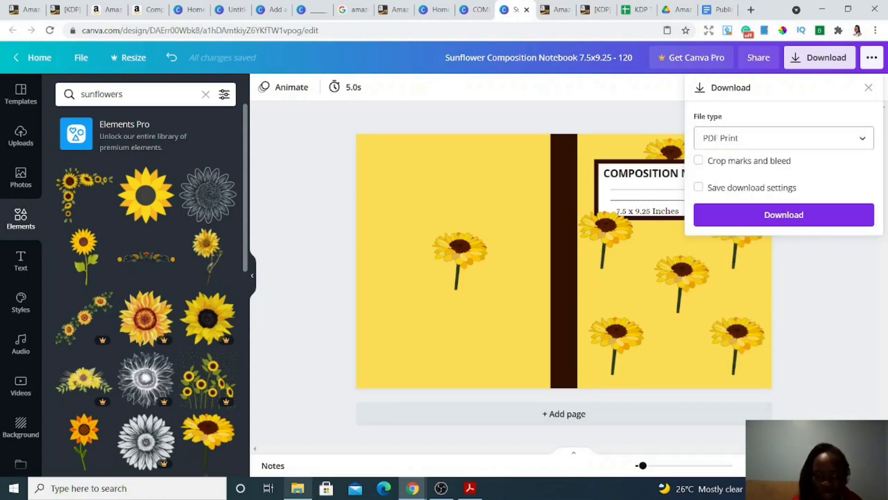
pyautogui.click(313, 494)
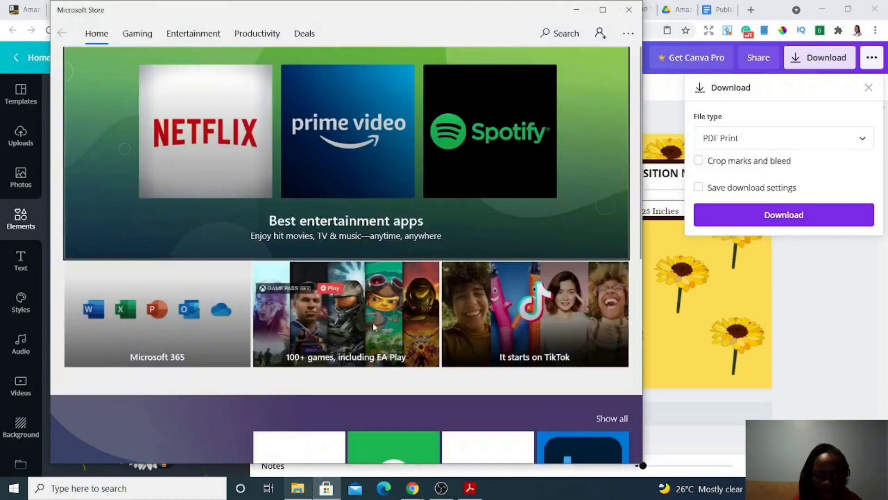
pyautogui.click(630, 10)
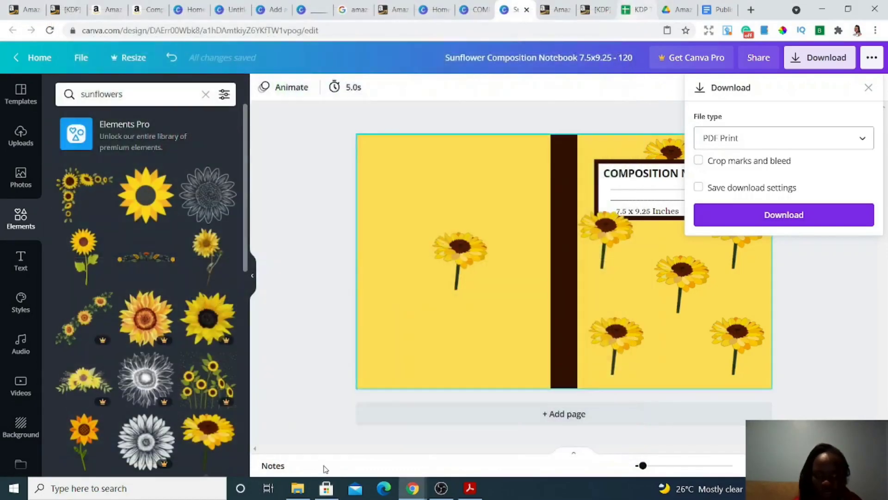
# Step: Switch to File Explorer and check the KDP Tutorial folder on the Desktop for the downloaded interior and sunflower cover PDFs
pyautogui.click(298, 488)
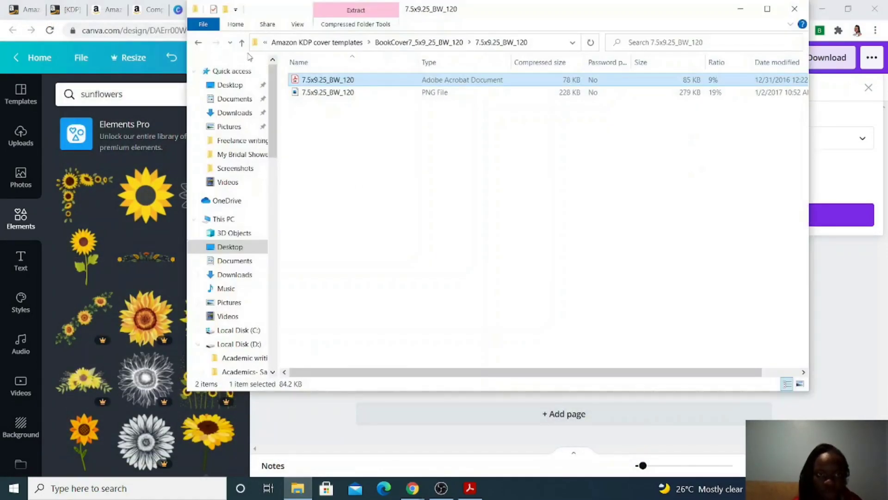
pyautogui.click(317, 43)
pyautogui.click(366, 43)
pyautogui.click(349, 120)
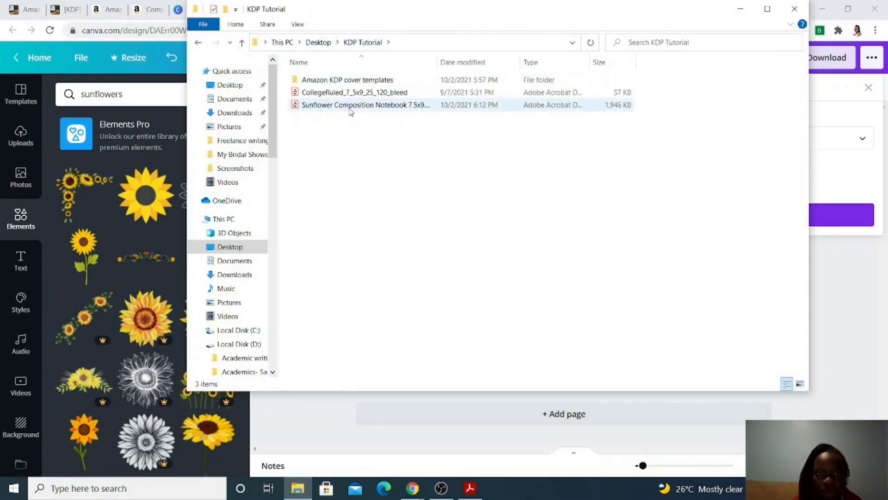
pyautogui.click(350, 111)
pyautogui.click(741, 9)
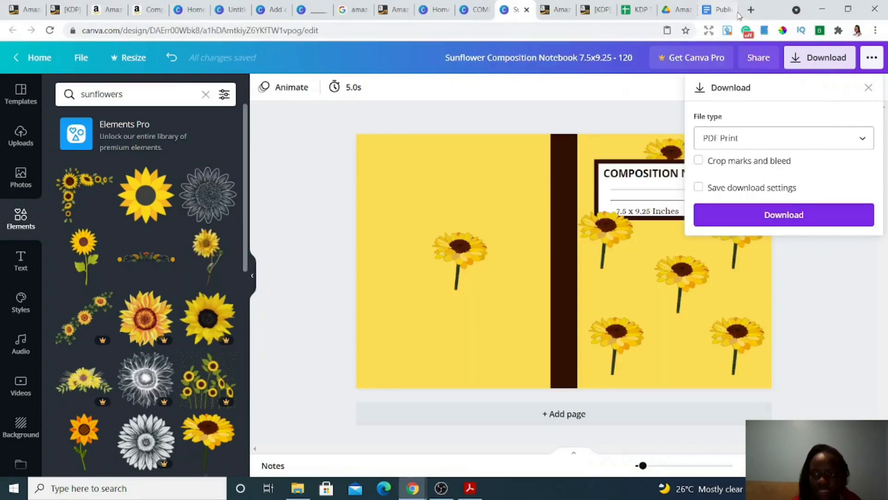
# Step: Switch to Kindle Direct Publishing and go from the bookshelf to the details form of the new paperback
pyautogui.click(552, 11)
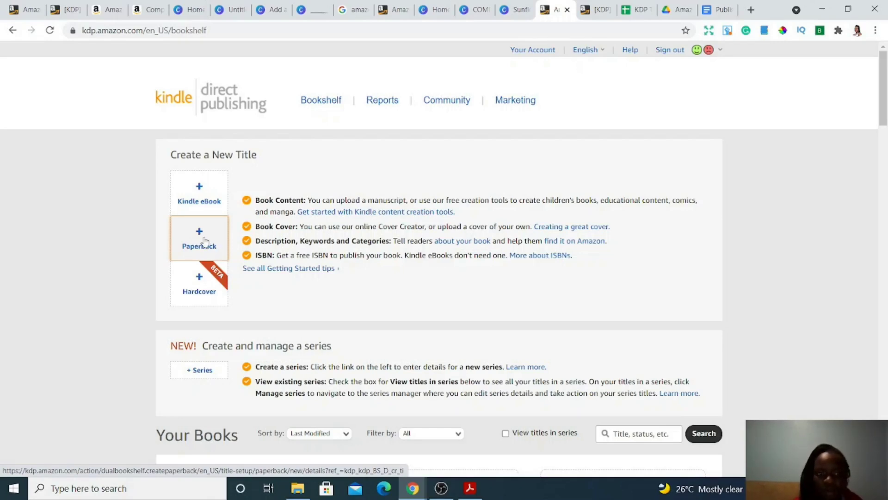
pyautogui.click(596, 10)
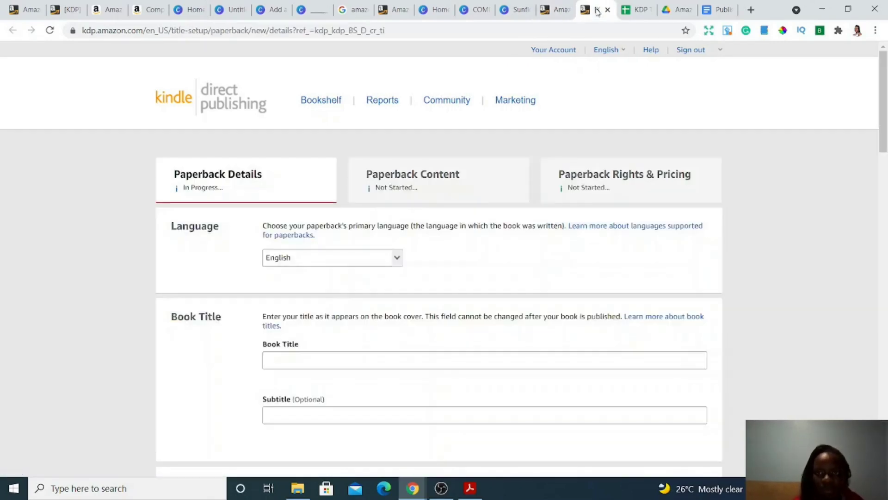
pyautogui.moveTo(881, 83); pyautogui.dragTo(886, 147)
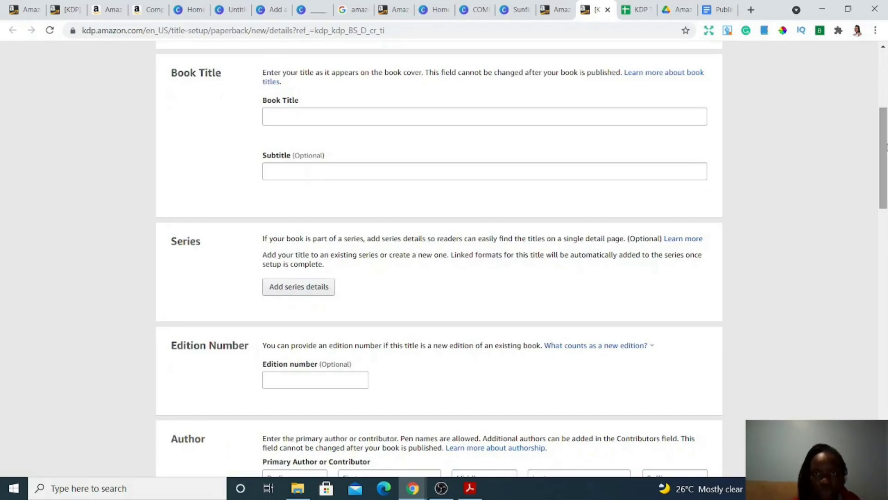
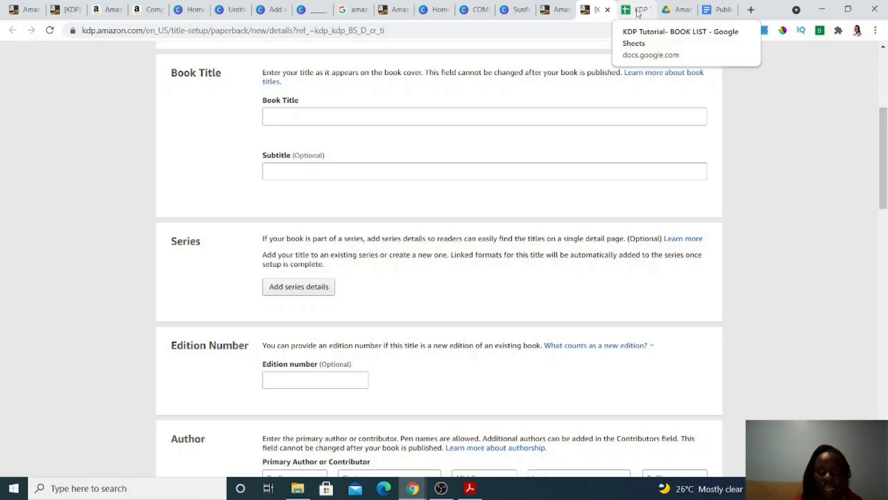
# Step: Compare the prepared columns in the KDP Tutorial- BOOK LIST spreadsheet with the fields of the paperback details form
pyautogui.click(637, 10)
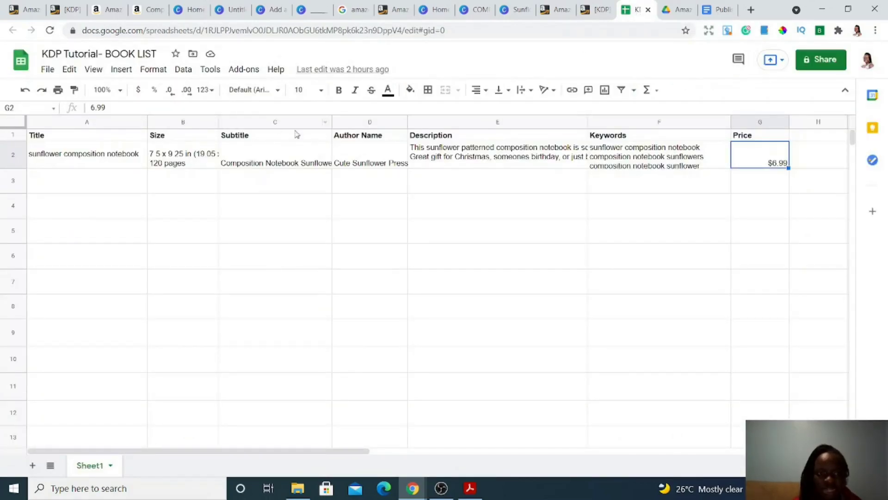
pyautogui.click(596, 13)
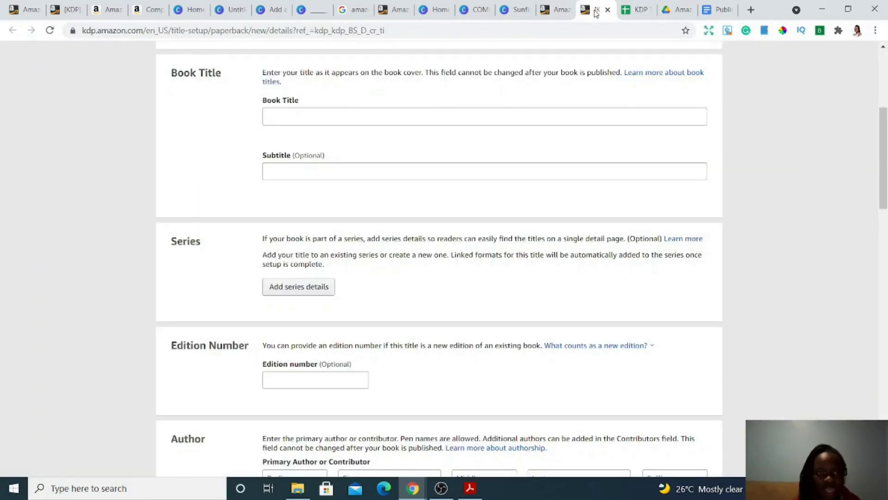
pyautogui.click(636, 13)
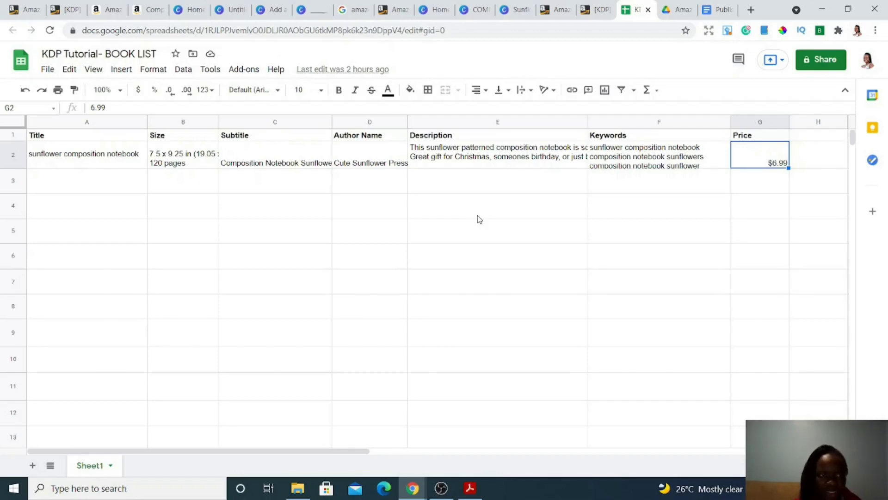
pyautogui.click(606, 15)
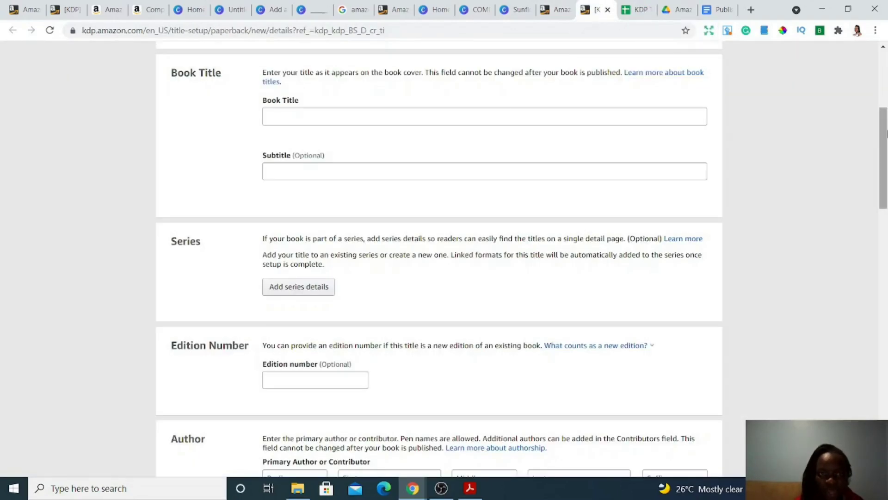
pyautogui.moveTo(885, 134); pyautogui.dragTo(884, 107)
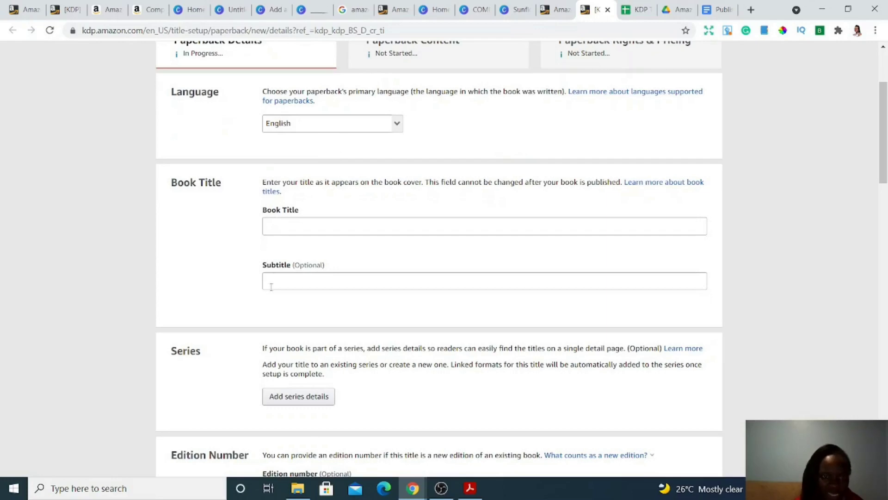
# Step: Copy the title "sunflower composition notebook" from the book list spreadsheet into the paperback's Book Title field
pyautogui.click(274, 228)
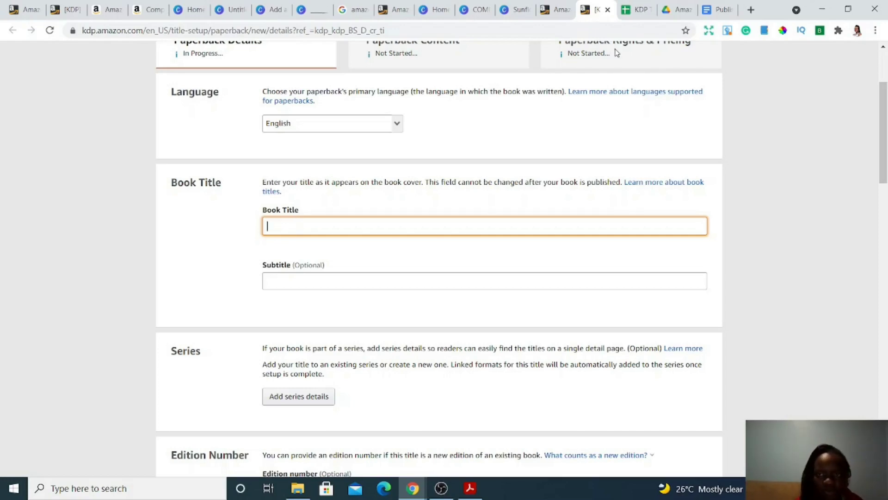
pyautogui.click(633, 16)
pyautogui.doubleClick(96, 158)
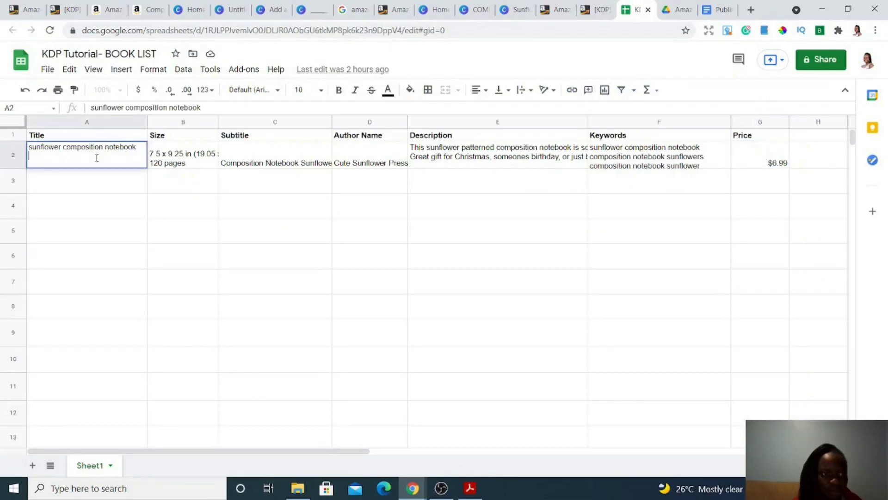
pyautogui.hotkey('ctrl', 'a')
pyautogui.hotkey('ctrl', 'c')
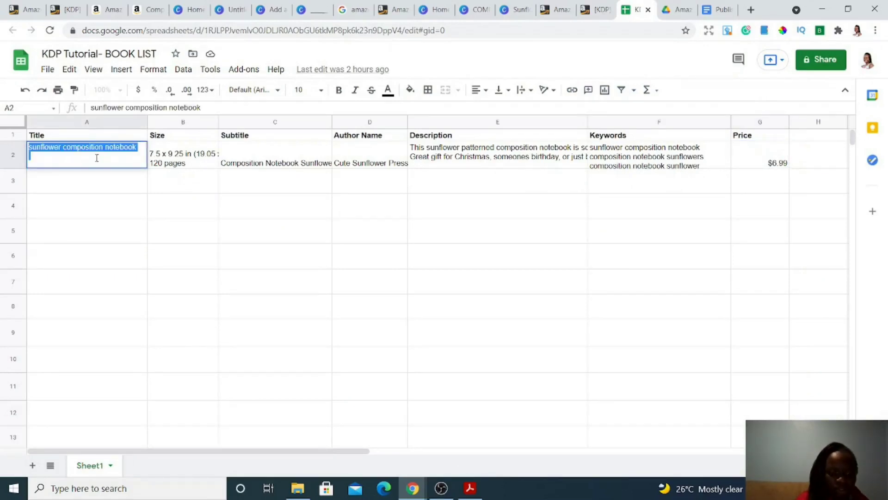
pyautogui.click(596, 10)
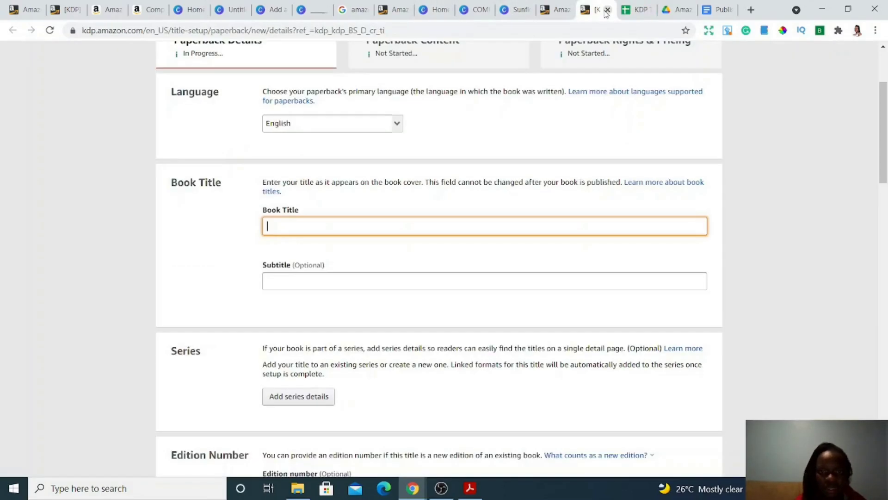
pyautogui.hotkey('ctrl', 'v')
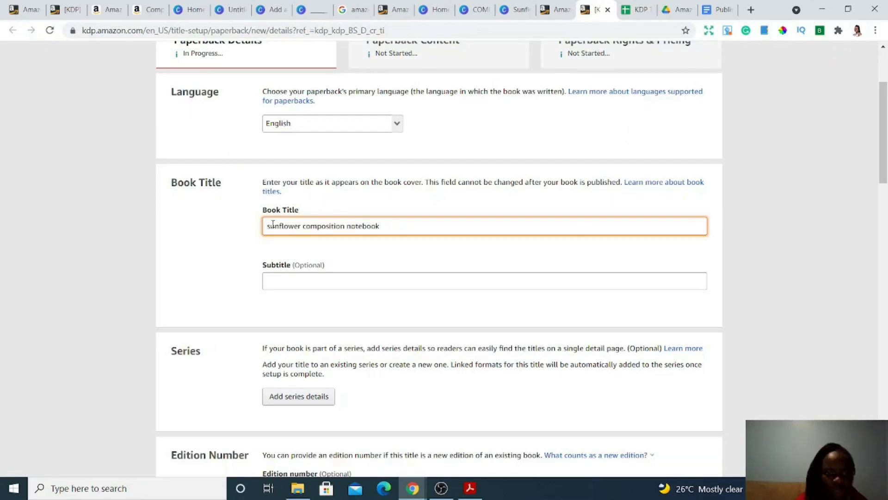
# Step: Capitalize each word of the book title so it reads "Sunflower Composition Notebook"
pyautogui.click(272, 225)
pyautogui.press('BackSpace')
pyautogui.write('S')
pyautogui.click(308, 226)
pyautogui.press('BackSpace')
pyautogui.write('C')
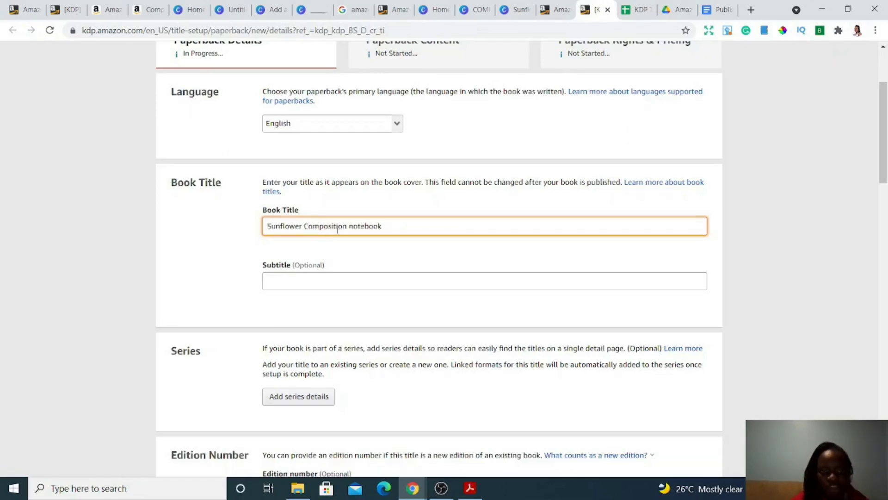
pyautogui.click(357, 227)
pyautogui.press('BackSpace')
pyautogui.press('BackSpace')
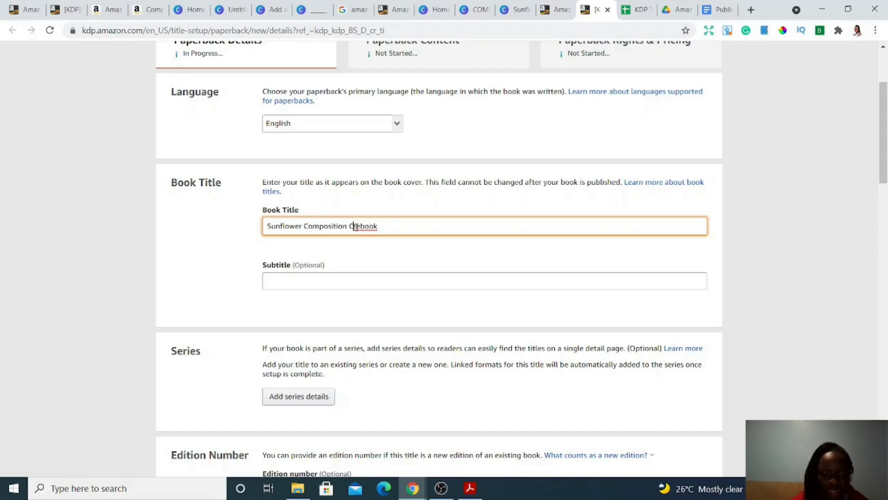
pyautogui.write('Not')
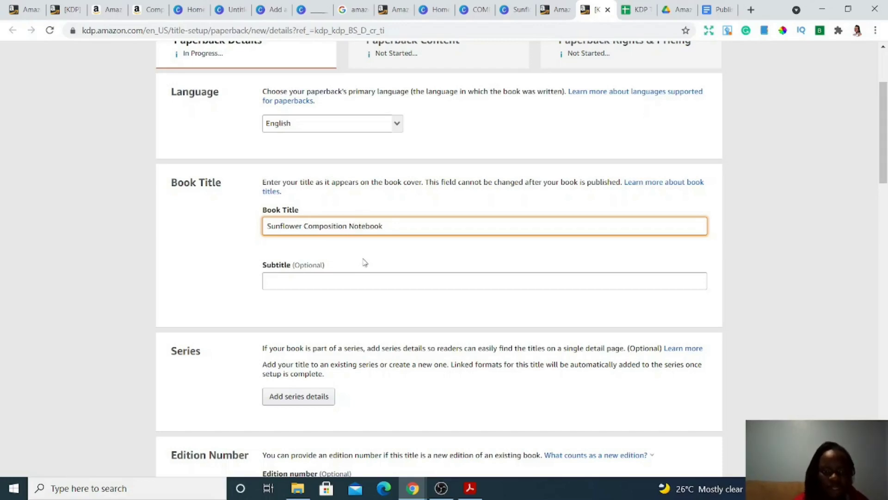
# Step: Copy the subtitle "Composition Notebook Sunflower Pattern, Sunflower Composition Notebook - 7.5 x 9.25 in (120 pages)" from the book list into the Subtitle field
pyautogui.click(356, 275)
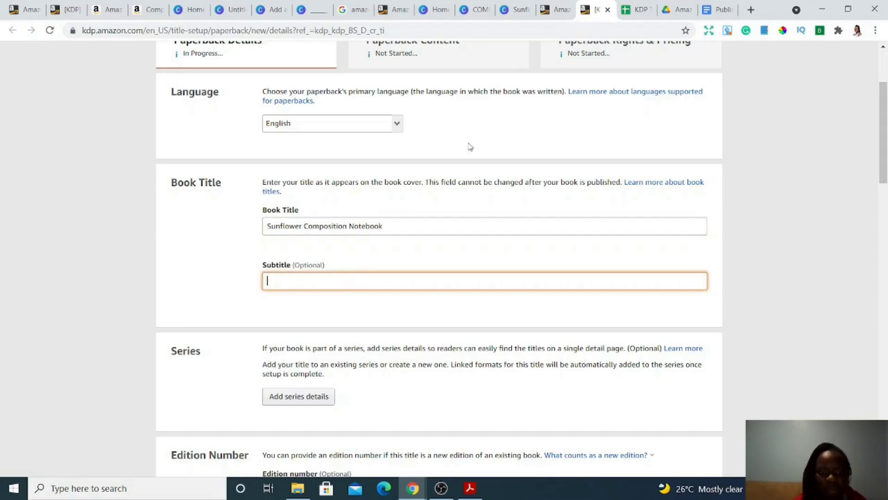
pyautogui.click(633, 10)
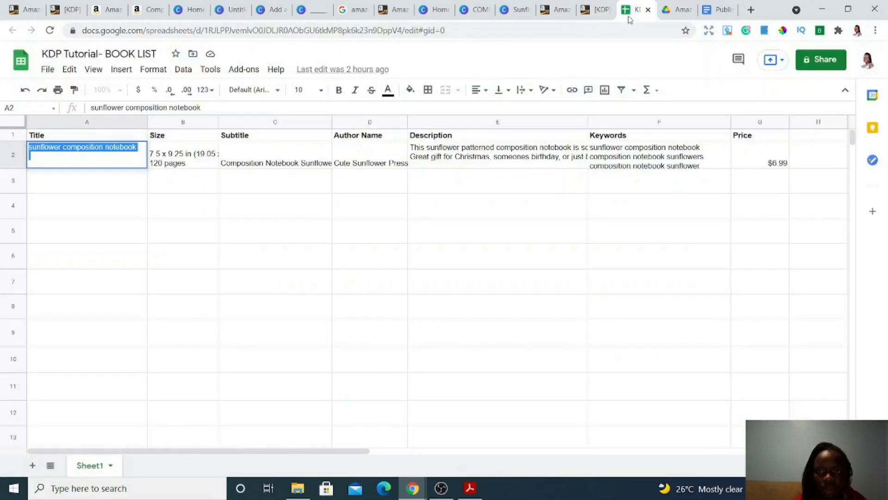
pyautogui.tripleClick(262, 157)
pyautogui.hotkey('ctrl', 'c')
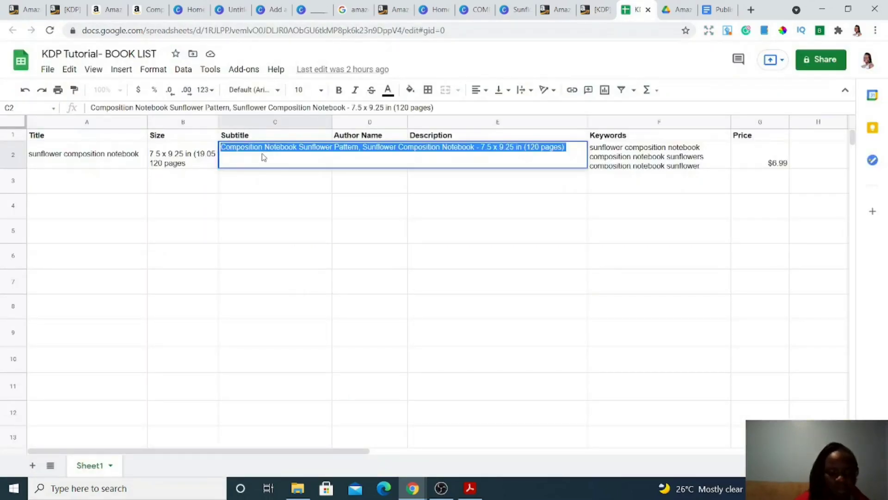
pyautogui.click(595, 10)
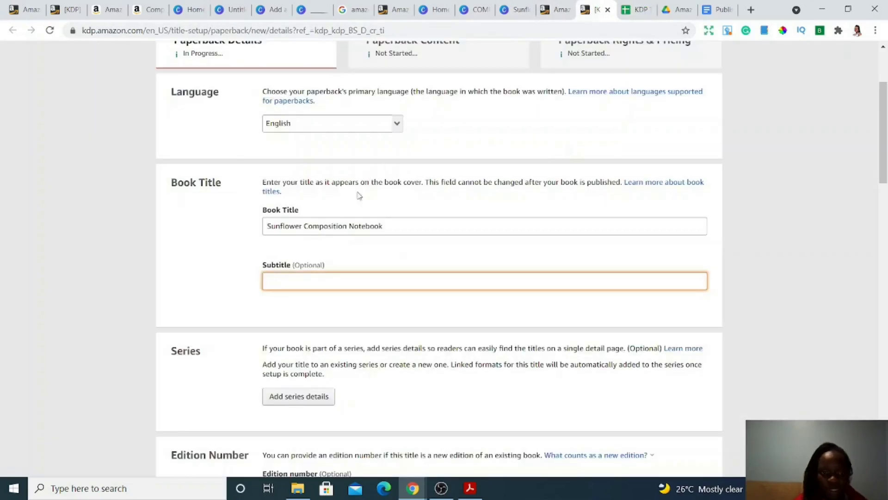
pyautogui.rightClick(318, 279)
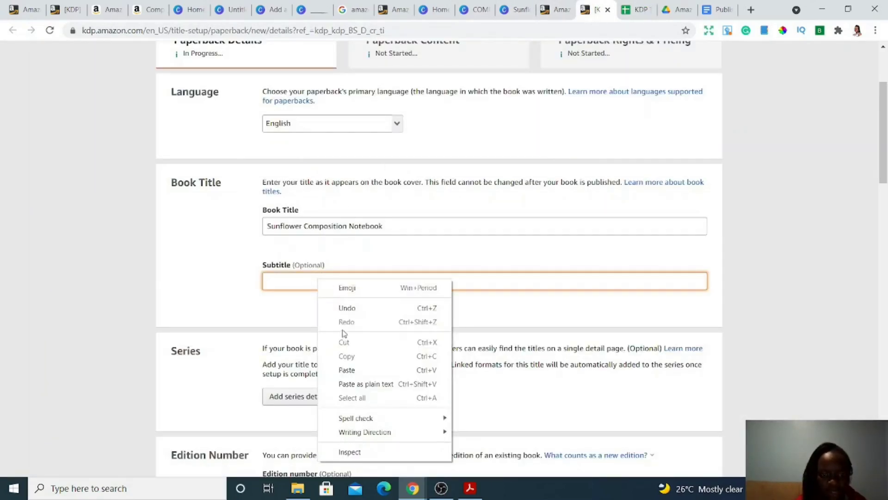
pyautogui.click(348, 370)
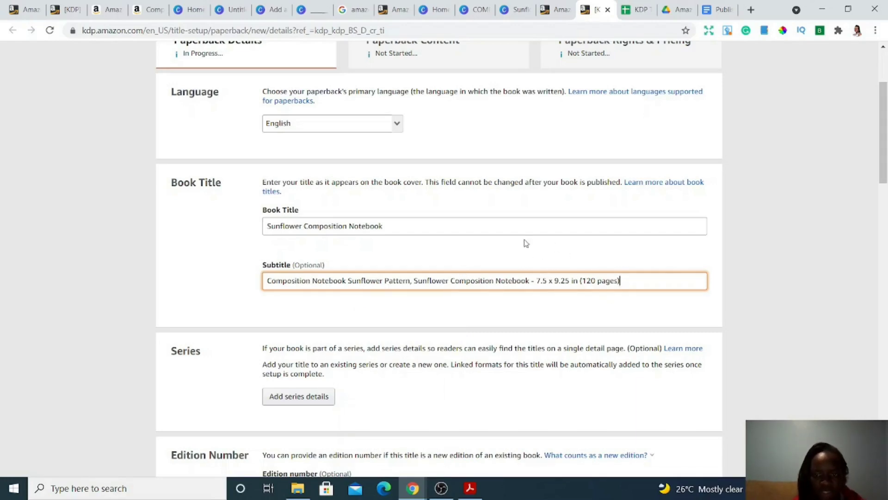
# Step: Examine how the title and subtitle are worded on the Amazon listing of the blue marble composition notebook, then return to the paperback form
pyautogui.click(143, 14)
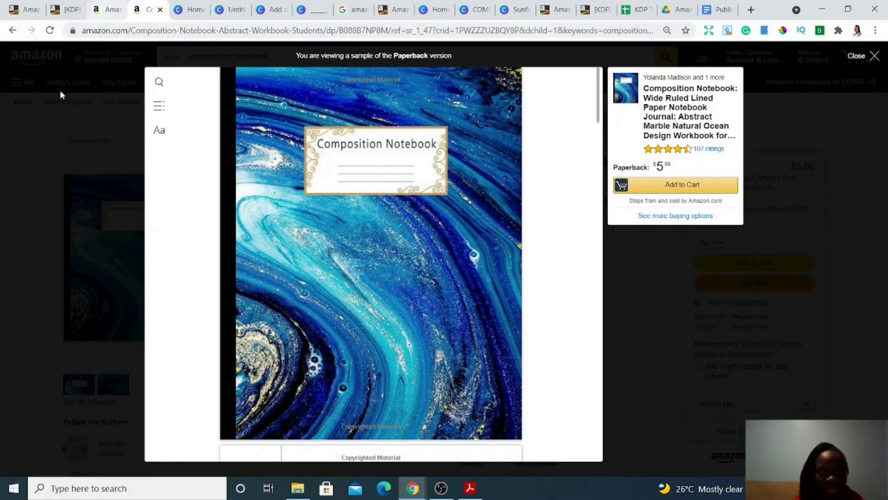
pyautogui.click(38, 231)
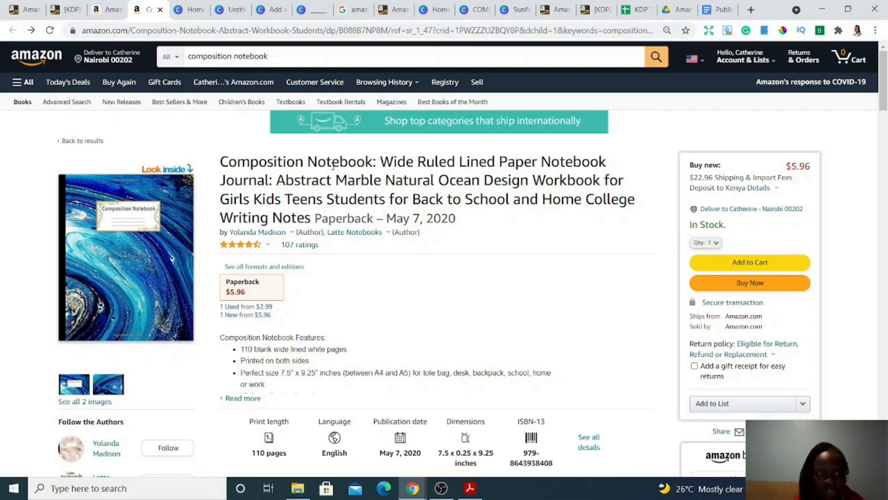
pyautogui.click(107, 10)
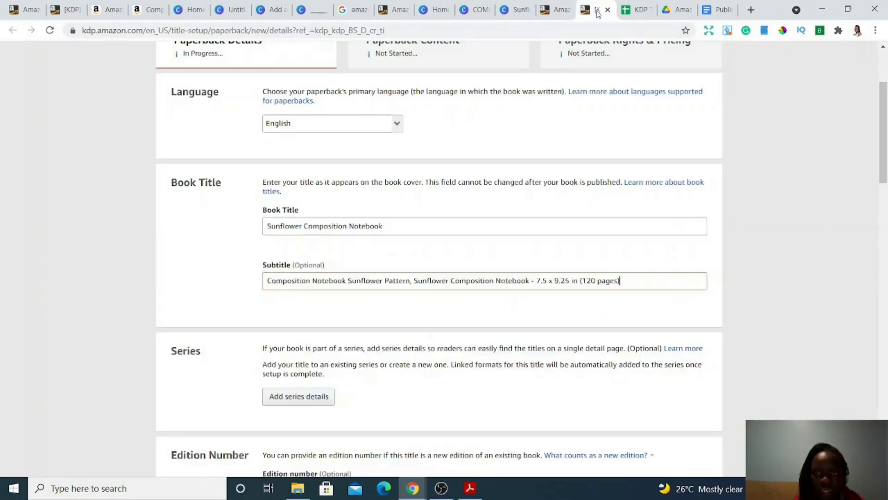
pyautogui.click(598, 13)
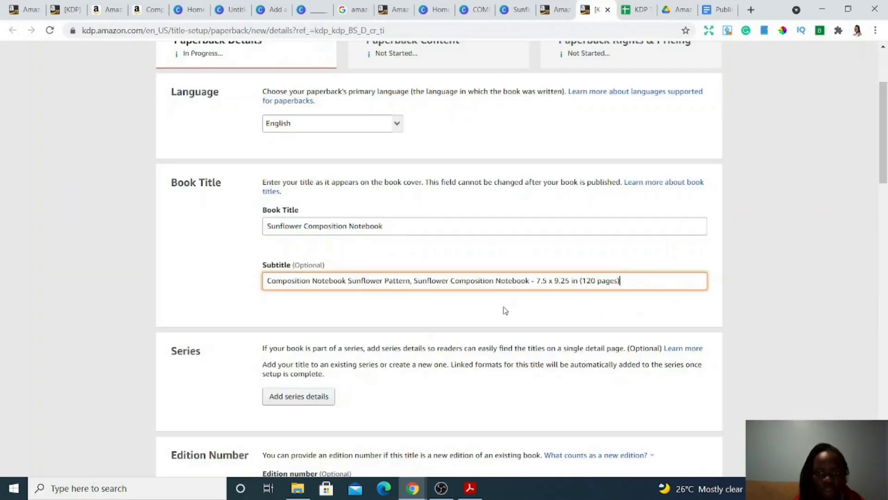
# Step: Enter the book list's author name as the primary author: first name "Cute", middle name "Sunflower", last name "Press"
pyautogui.moveTo(886, 148); pyautogui.dragTo(886, 200)
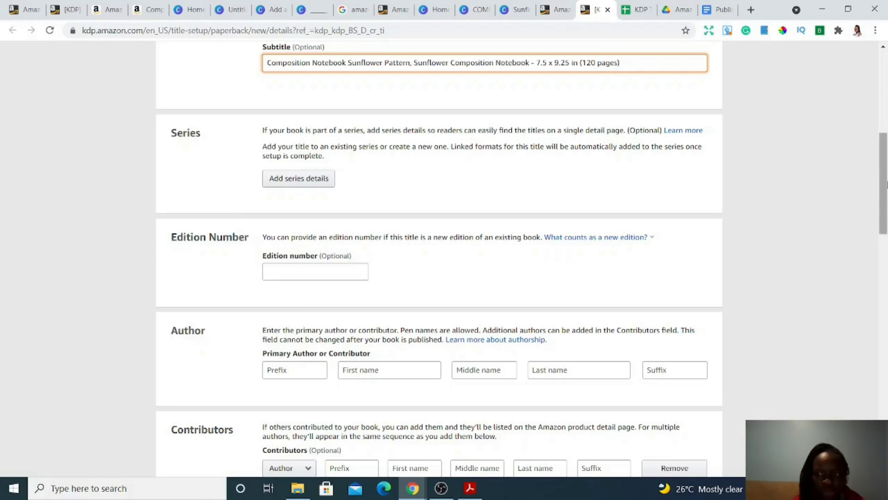
pyautogui.moveTo(884, 170); pyautogui.dragTo(886, 189)
pyautogui.click(394, 298)
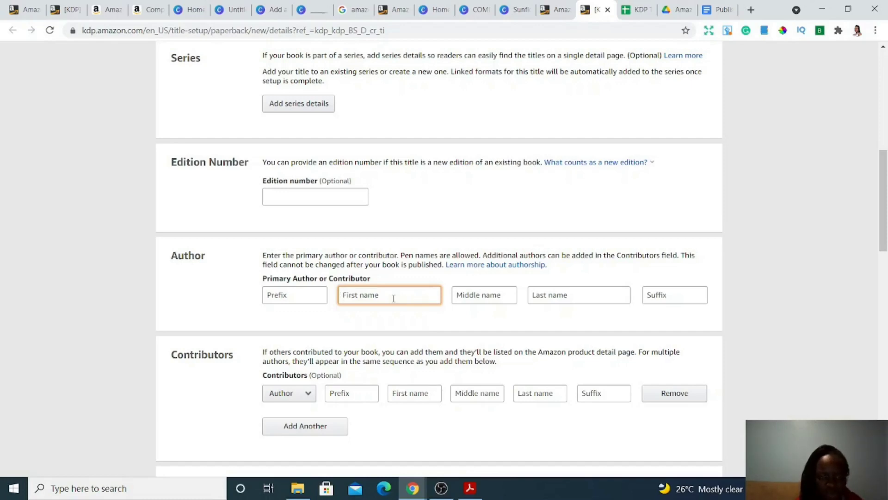
pyautogui.click(638, 9)
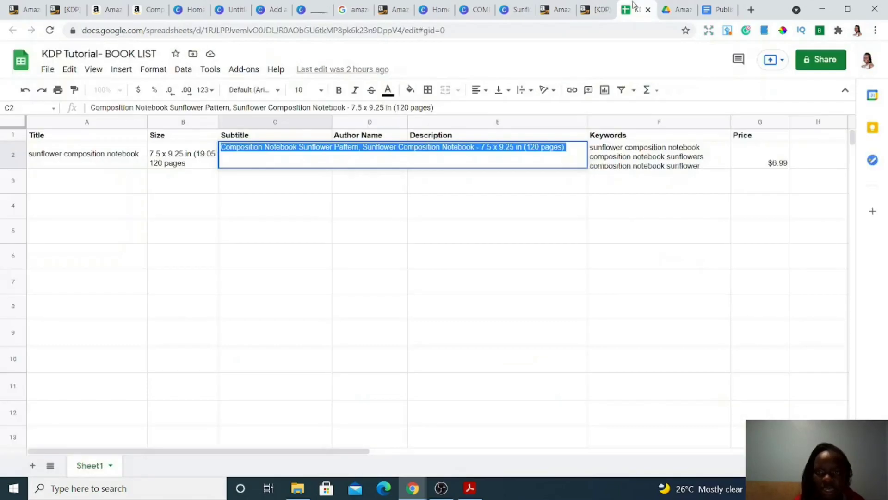
pyautogui.click(338, 241)
pyautogui.click(365, 157)
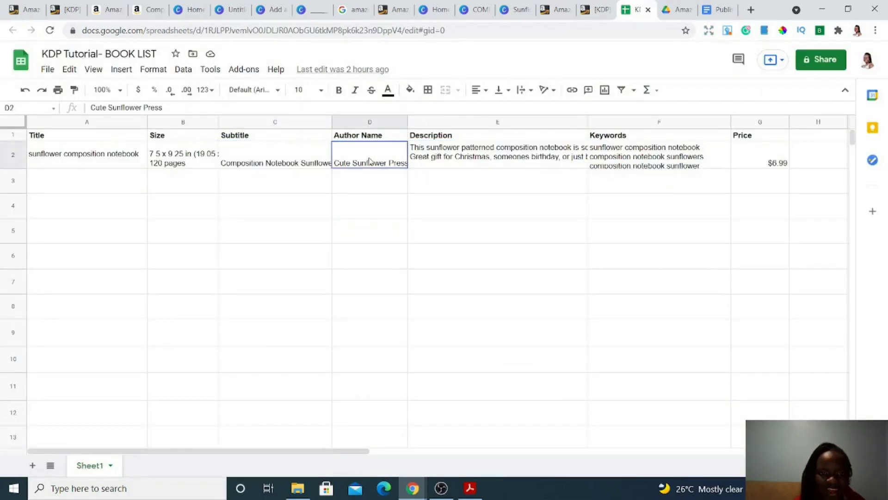
pyautogui.click(594, 9)
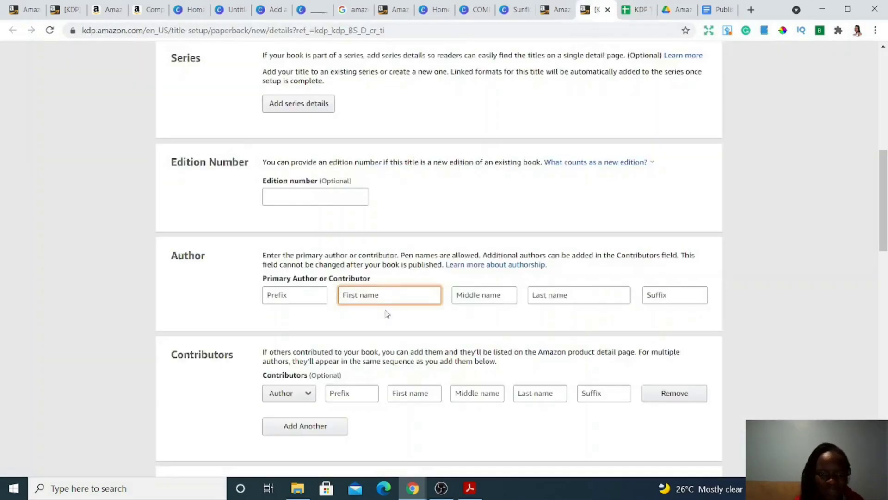
pyautogui.write('Cute')
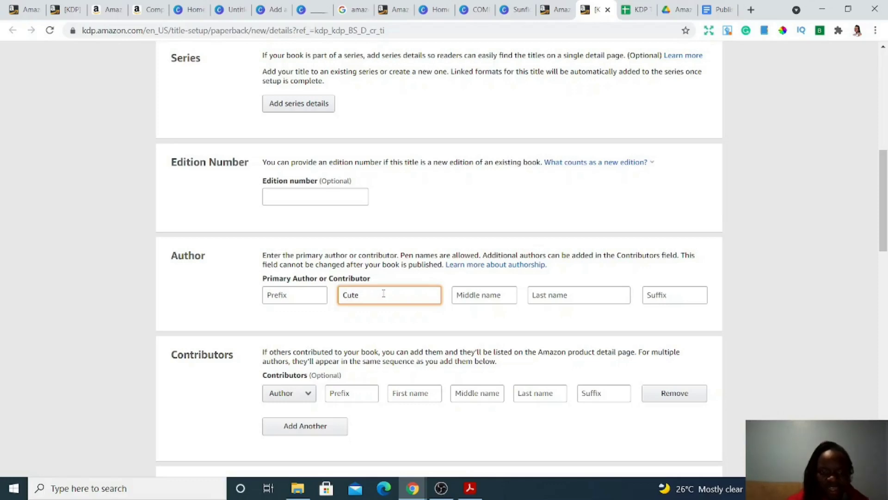
pyautogui.click(462, 295)
pyautogui.write('Sunflower')
pyautogui.click(589, 296)
pyautogui.write('Press')
pyautogui.click(727, 336)
# Step: Copy the full sunflower notebook description from the book list spreadsheet into the paperback's Description field
pyautogui.moveTo(886, 147); pyautogui.dragTo(885, 230)
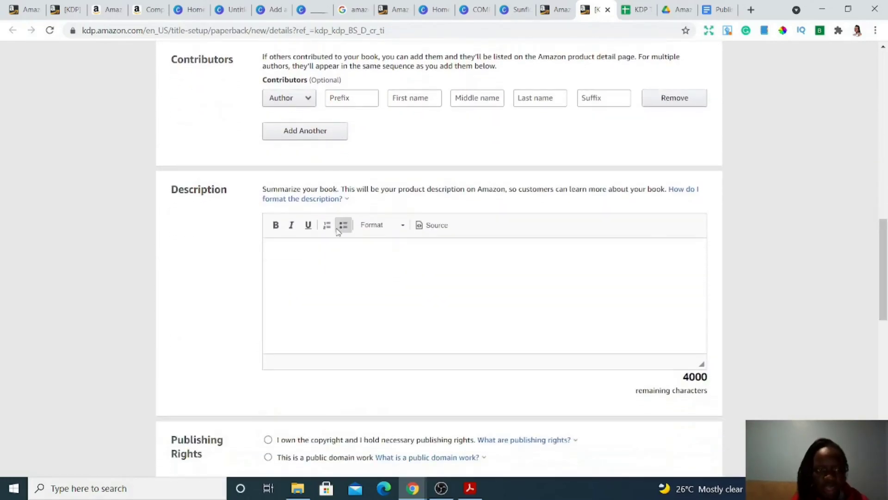
pyautogui.click(645, 9)
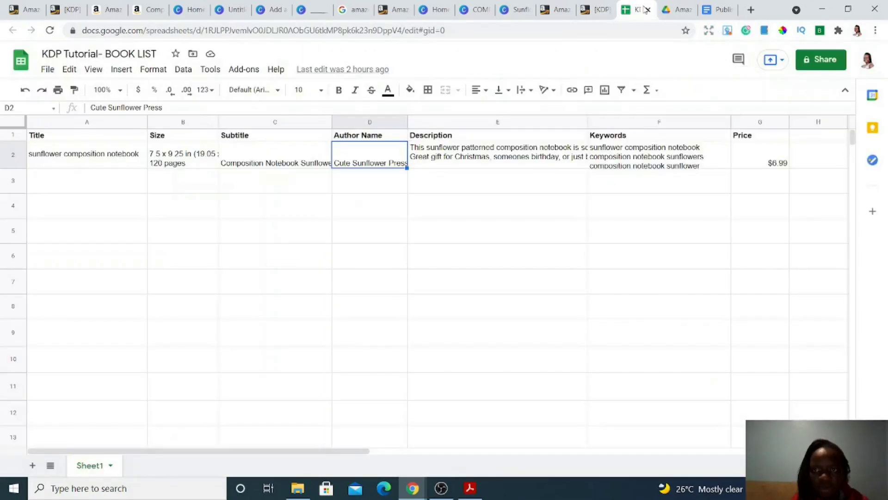
pyautogui.doubleClick(486, 152)
pyautogui.hotkey('ctrl', 'a')
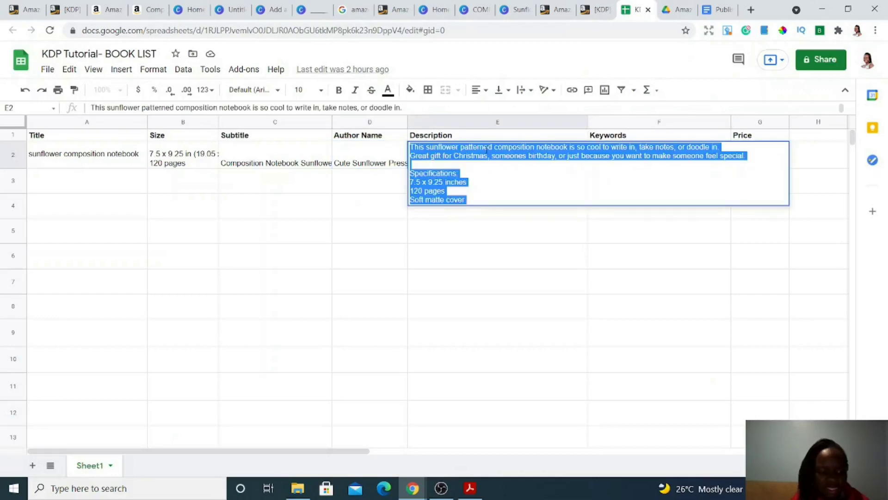
pyautogui.rightClick(476, 149)
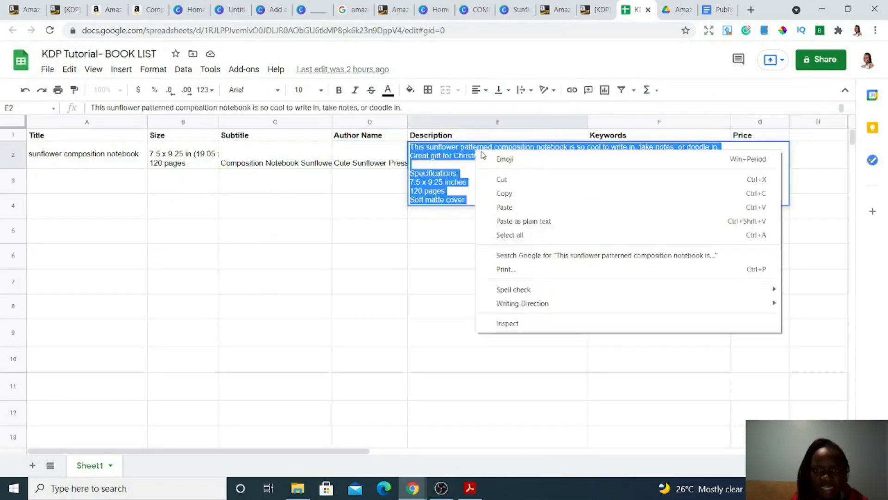
pyautogui.click(499, 194)
pyautogui.click(597, 9)
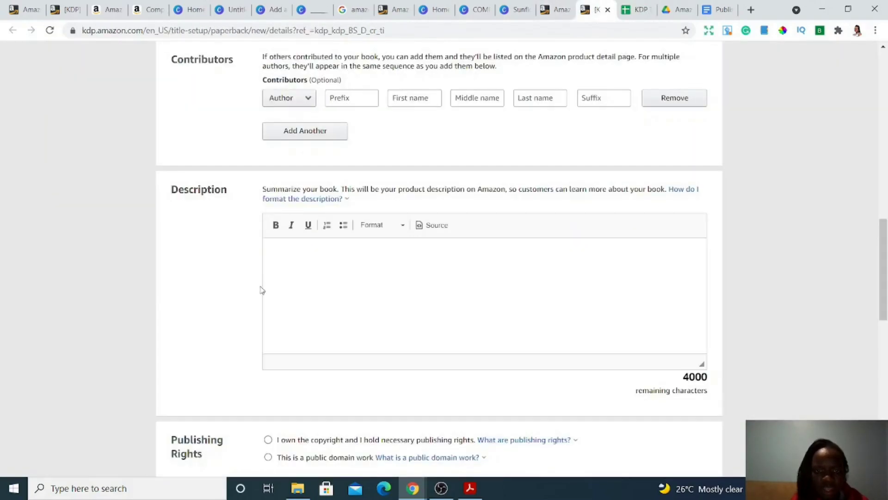
pyautogui.click(278, 277)
pyautogui.rightClick(278, 277)
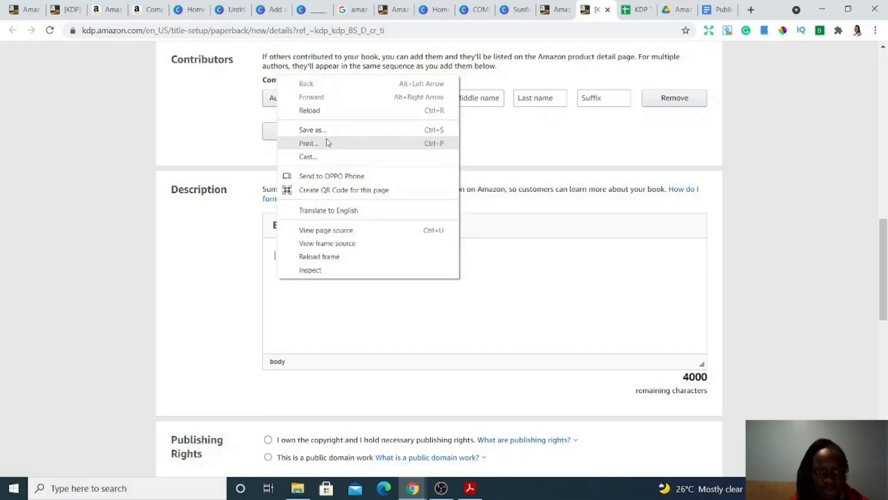
pyautogui.click(312, 328)
pyautogui.rightClick(279, 259)
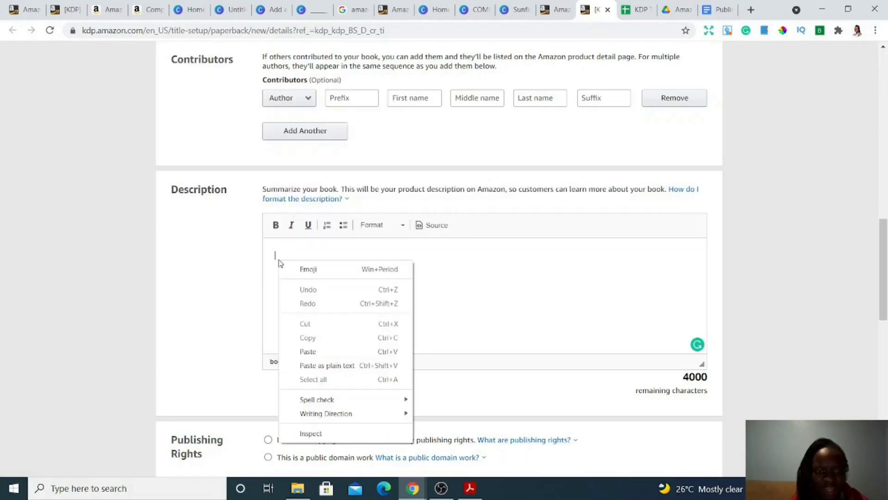
pyautogui.click(322, 349)
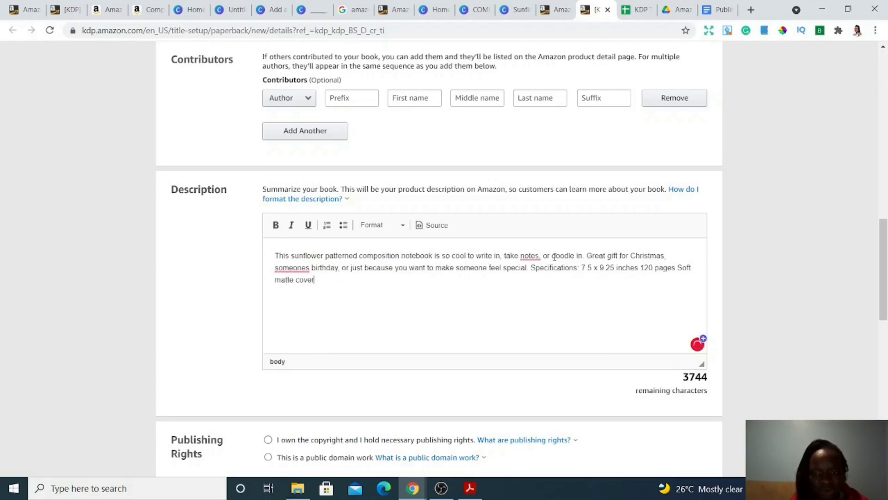
# Step: Start a new line at "Great gift for Christmas" in the description and correct "someones" to "someone's"
pyautogui.click(587, 258)
pyautogui.press('Return')
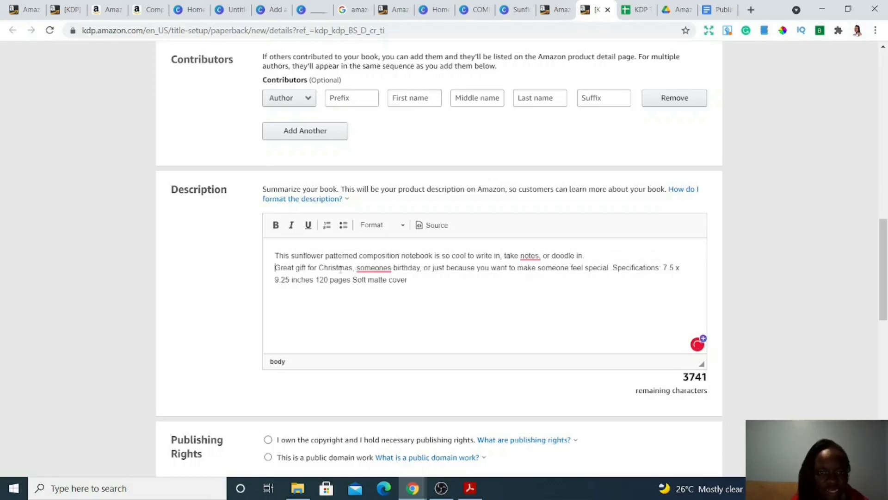
pyautogui.moveTo(358, 269)
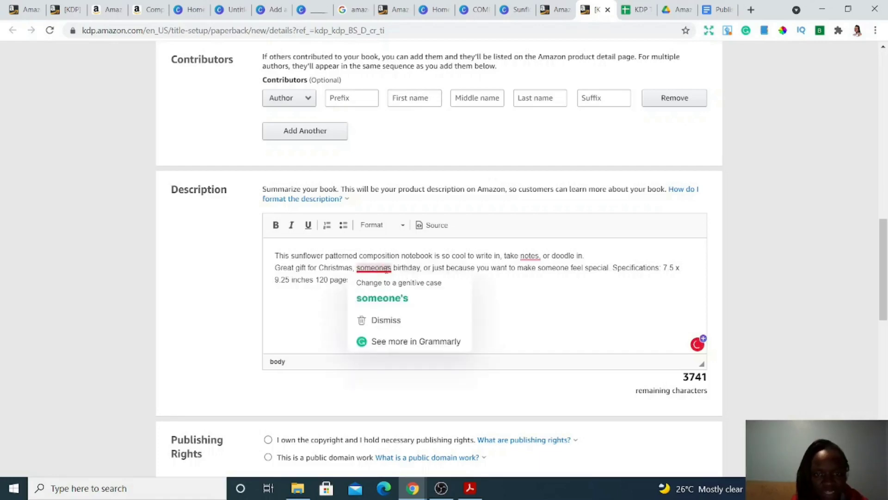
pyautogui.click(392, 291)
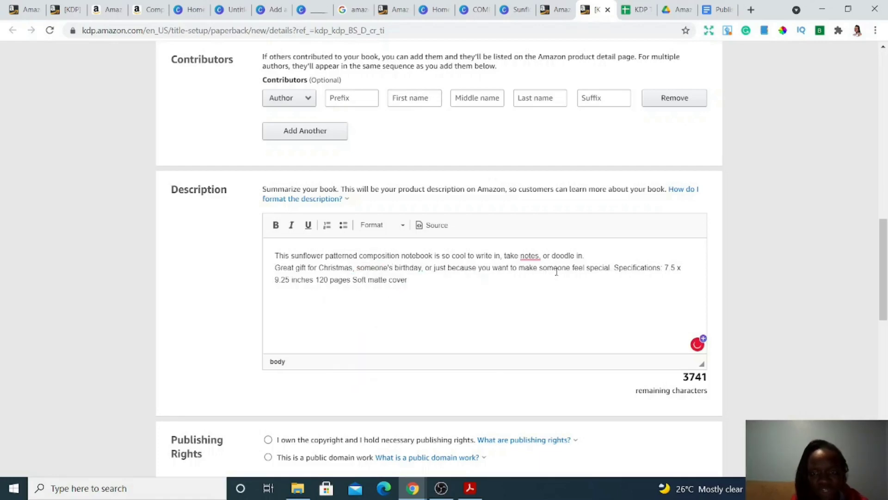
# Step: Separate "Specifications:" from the text above with a blank line and put the size, page count and cover finish on their own lines
pyautogui.click(614, 268)
pyautogui.press('Return')
pyautogui.press('Return')
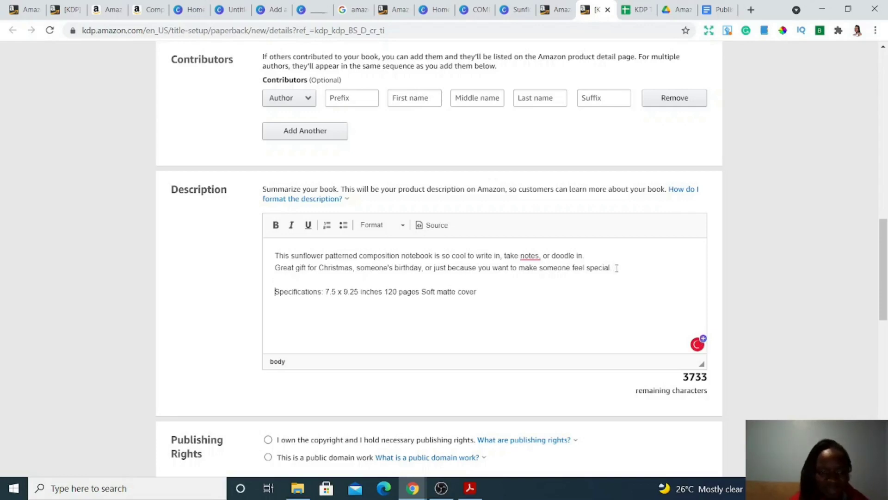
pyautogui.click(327, 292)
pyautogui.press('Return')
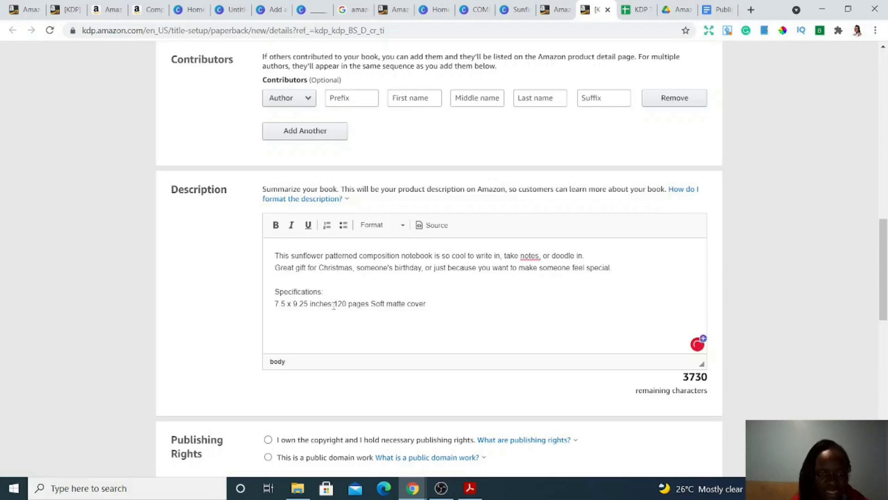
pyautogui.press('Return')
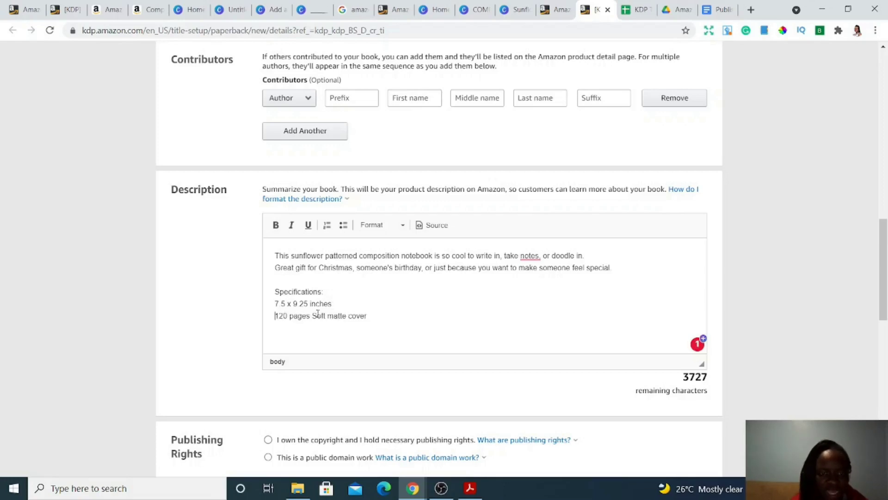
pyautogui.click(313, 316)
pyautogui.press('Return')
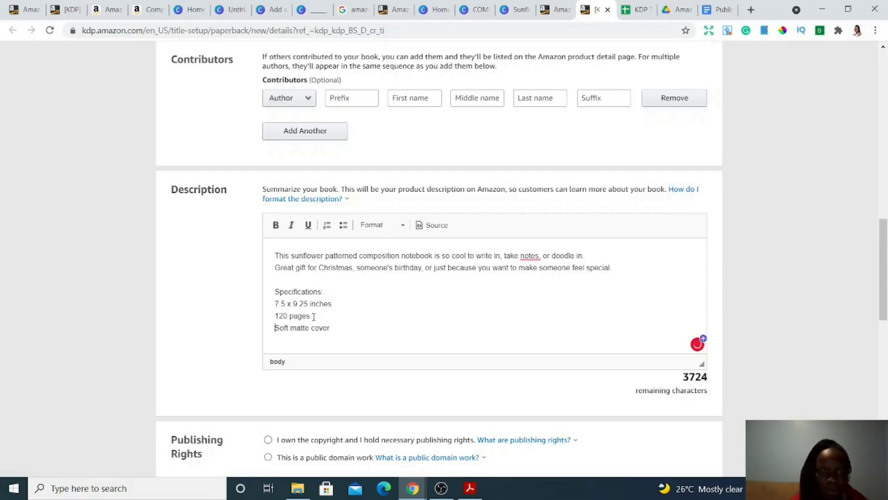
# Step: Format the three specification lines in the description as a bulleted list
pyautogui.moveTo(276, 303); pyautogui.dragTo(296, 327)
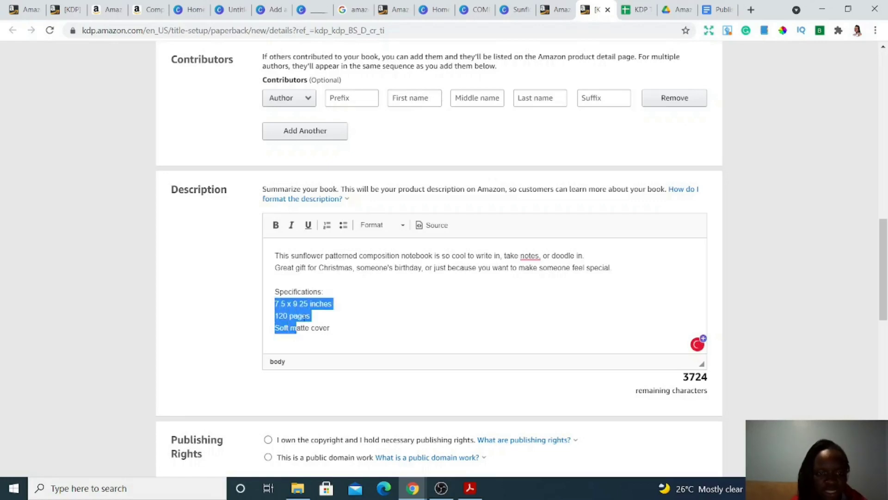
pyautogui.click(342, 226)
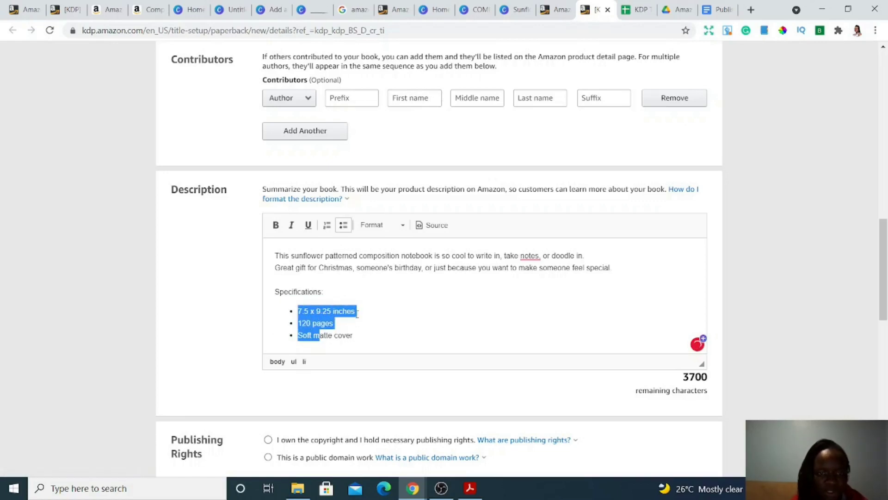
pyautogui.click(357, 320)
# Step: Set the publishing rights to "I own the copyright and I hold necessary publishing rights"
pyautogui.moveTo(886, 248); pyautogui.dragTo(886, 296)
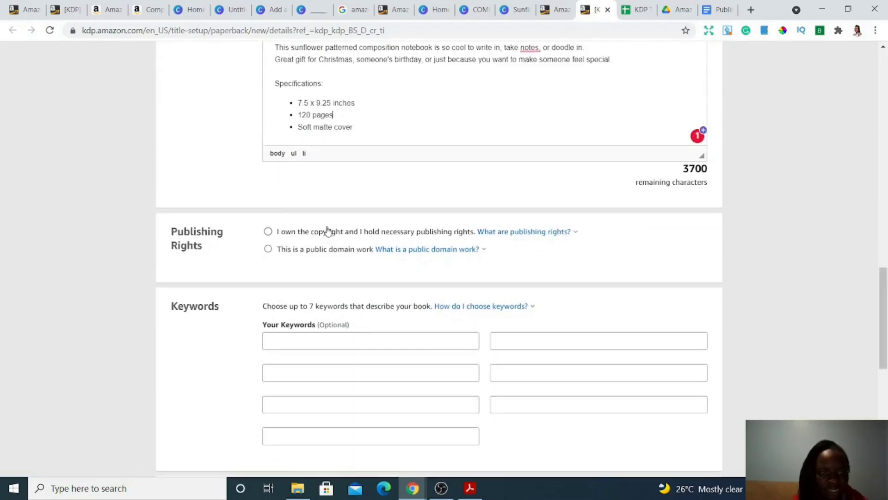
pyautogui.click(269, 232)
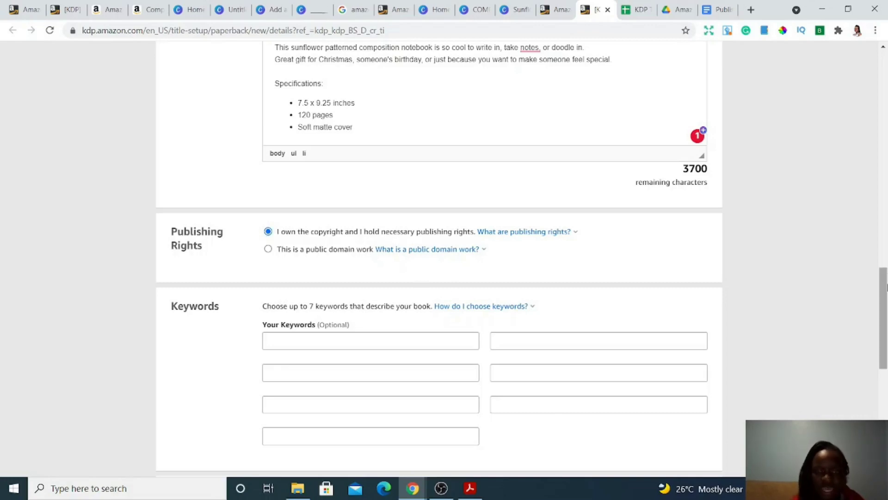
# Step: Copy the keyword "sunflower composition notebook" from the book list into the paperback's first keyword field
pyautogui.moveTo(886, 300); pyautogui.dragTo(886, 332)
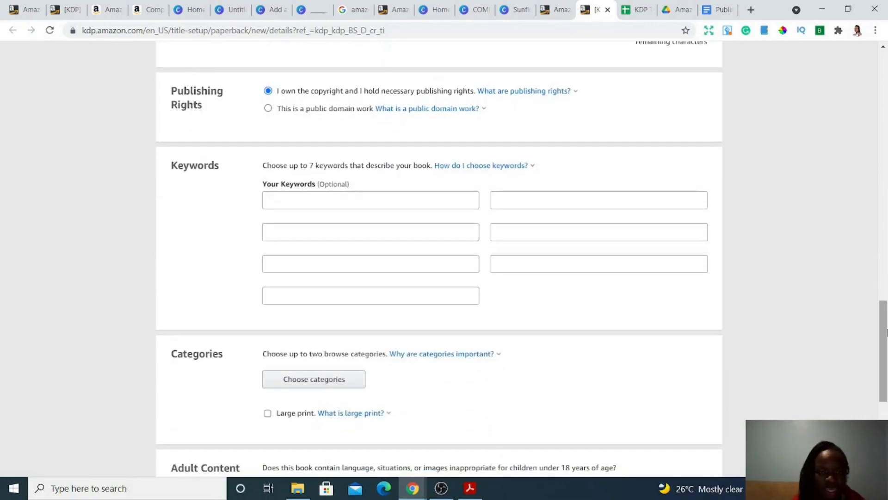
pyautogui.click(315, 200)
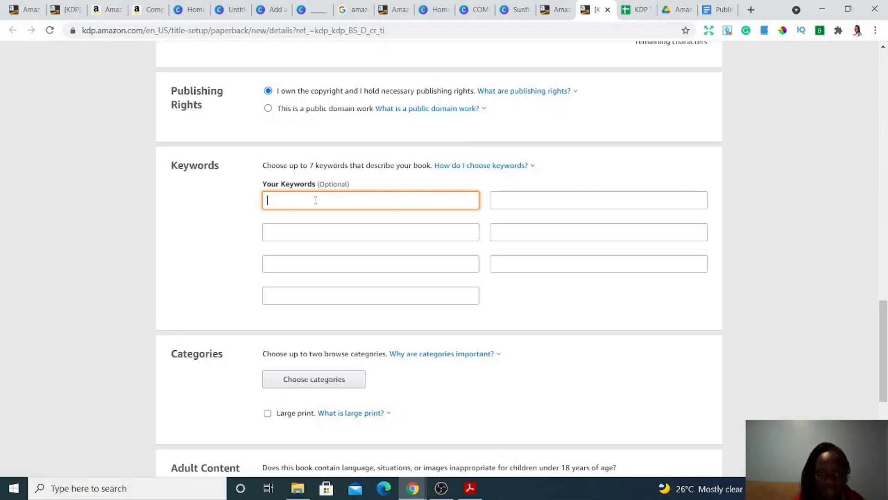
pyautogui.click(639, 12)
pyautogui.click(494, 293)
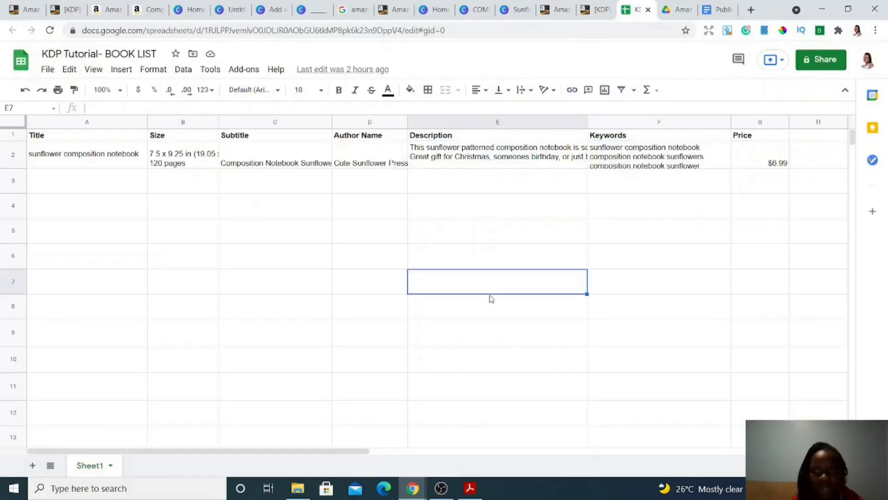
pyautogui.doubleClick(628, 166)
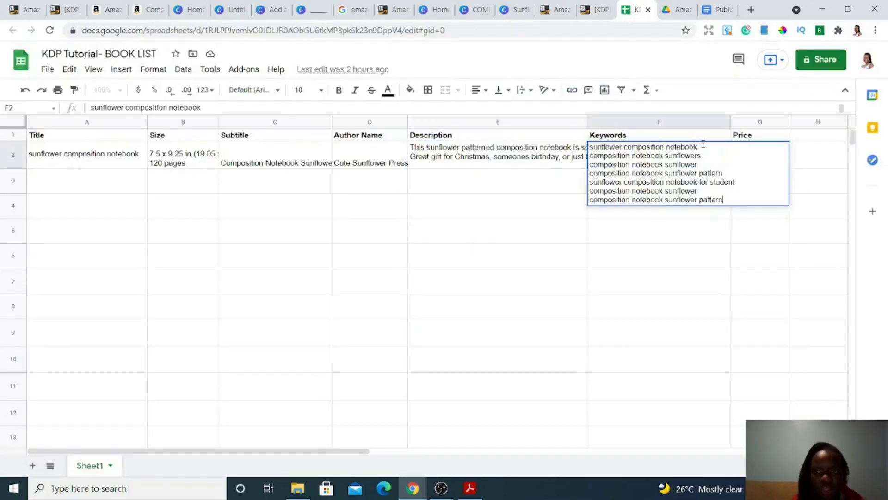
pyautogui.moveTo(702, 147); pyautogui.dragTo(591, 147)
pyautogui.hotkey('ctrl', 'c')
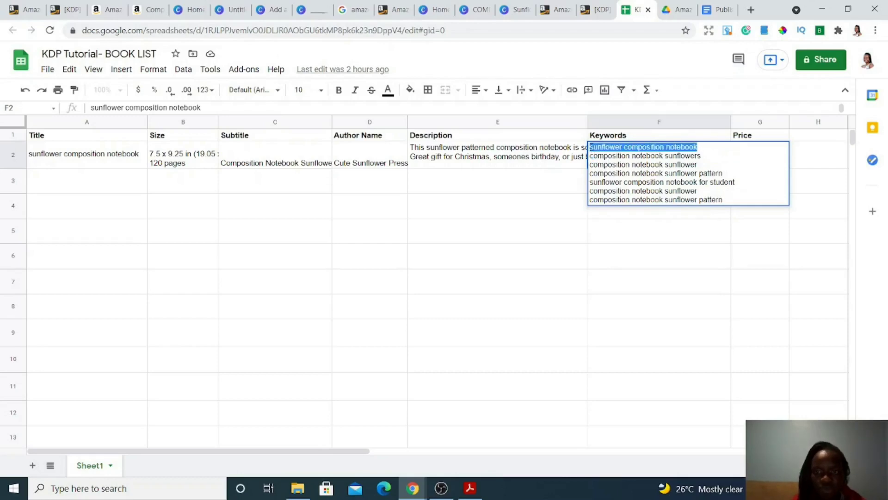
pyautogui.click(597, 9)
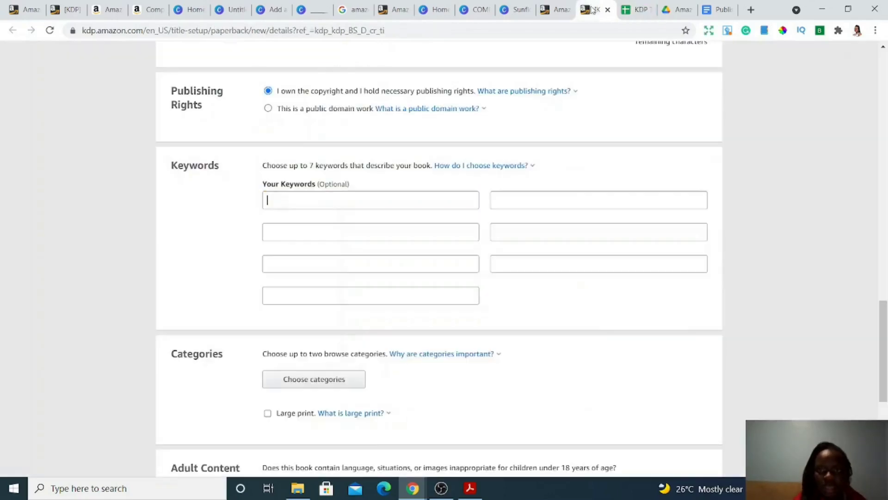
pyautogui.hotkey('ctrl', 'v')
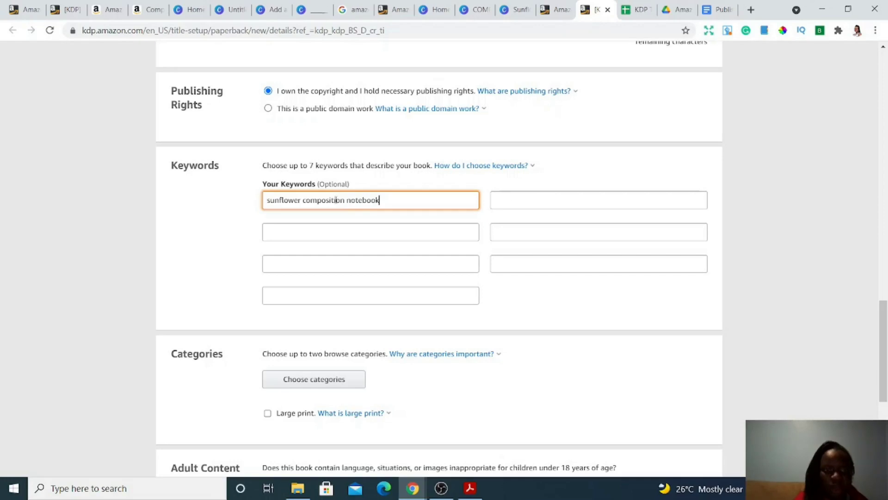
# Step: Copy the keyword "composition notebook sunflowers" from the book list into the keyword field directly beneath the first one
pyautogui.click(629, 10)
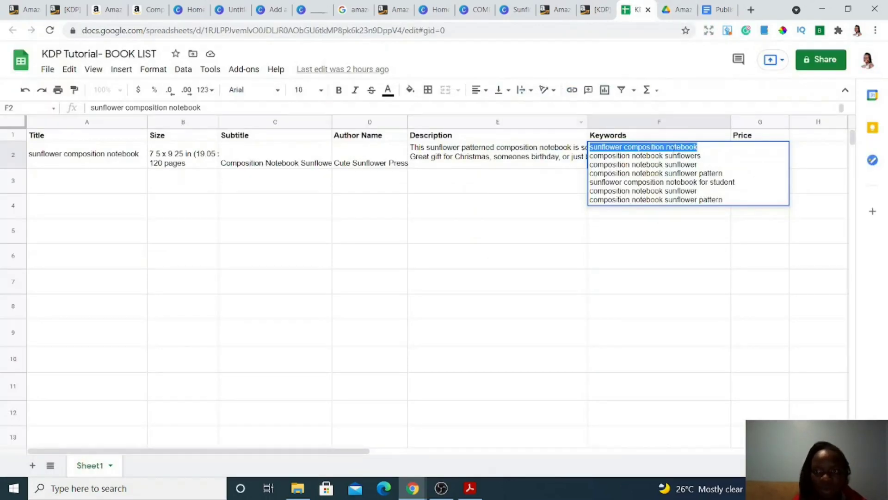
pyautogui.click(674, 156)
pyautogui.moveTo(702, 157); pyautogui.dragTo(591, 158)
pyautogui.hotkey('ctrl', 'c')
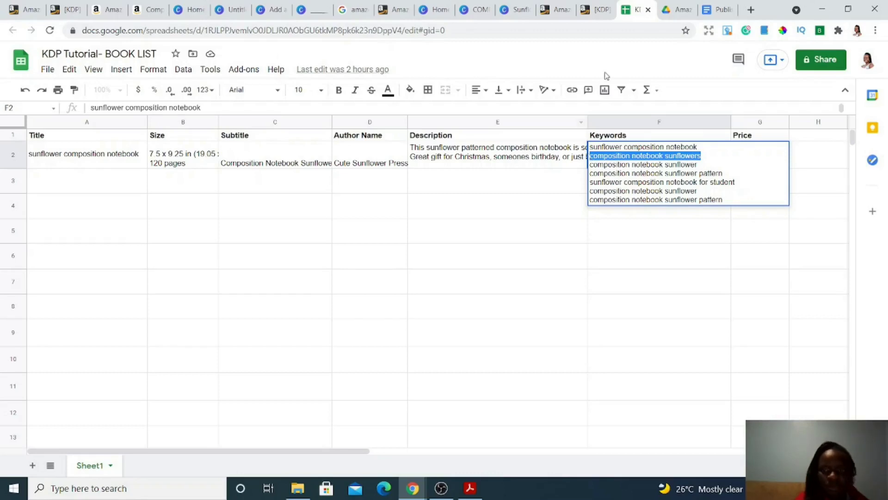
pyautogui.click(597, 10)
pyautogui.click(310, 228)
pyautogui.hotkey('ctrl', 'v')
# Step: Replace the third keyword line in the book list's Keywords cell with "composition notebook sunflowers"
pyautogui.click(637, 9)
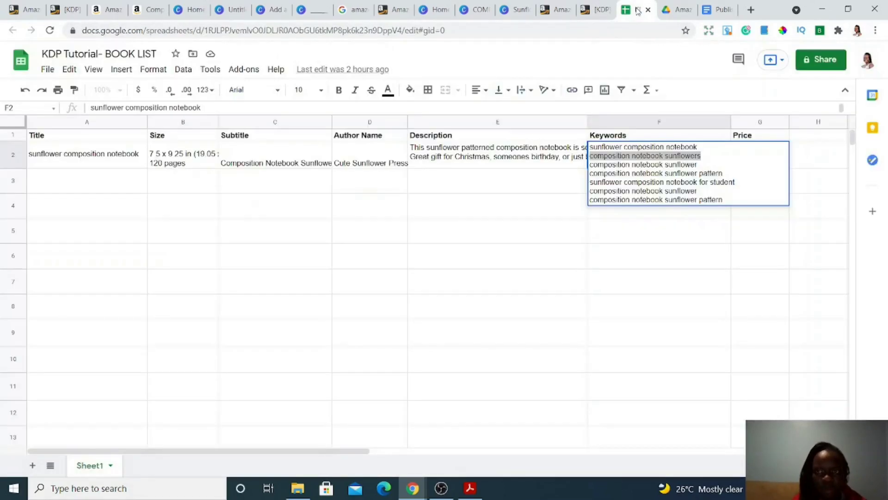
pyautogui.moveTo(701, 166); pyautogui.dragTo(593, 166)
pyautogui.hotkey('ctrl', 'v')
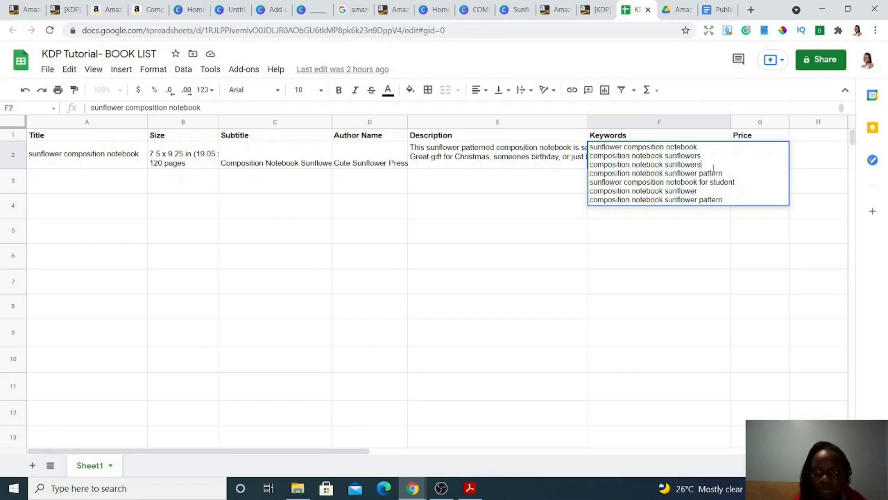
# Step: Copy the keyword "composition notebook sunflower pattern" from the book list into the paperback's next empty keyword field below the first two
pyautogui.moveTo(728, 173); pyautogui.dragTo(593, 174)
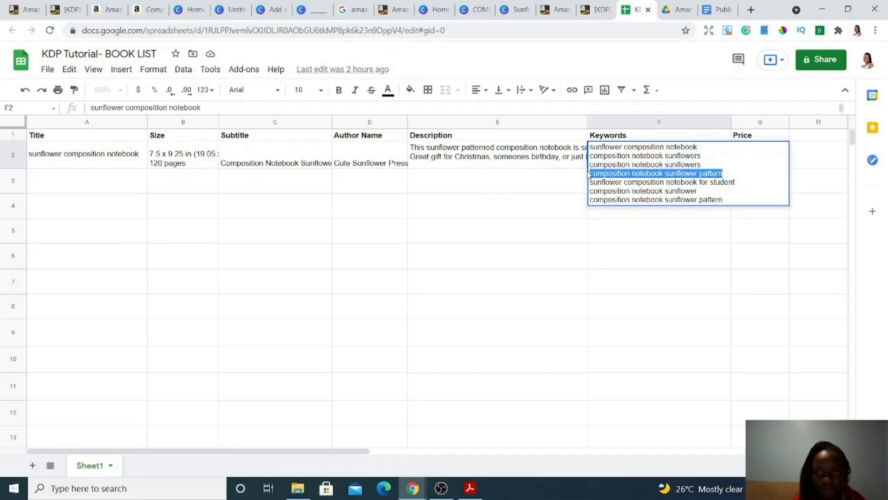
pyautogui.click(597, 9)
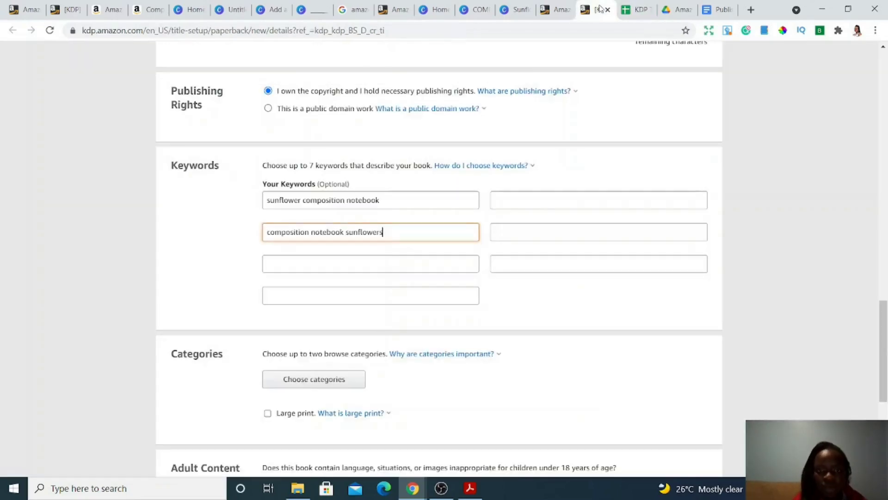
pyautogui.click(418, 264)
pyautogui.write('composition notebook sunflower pattern')
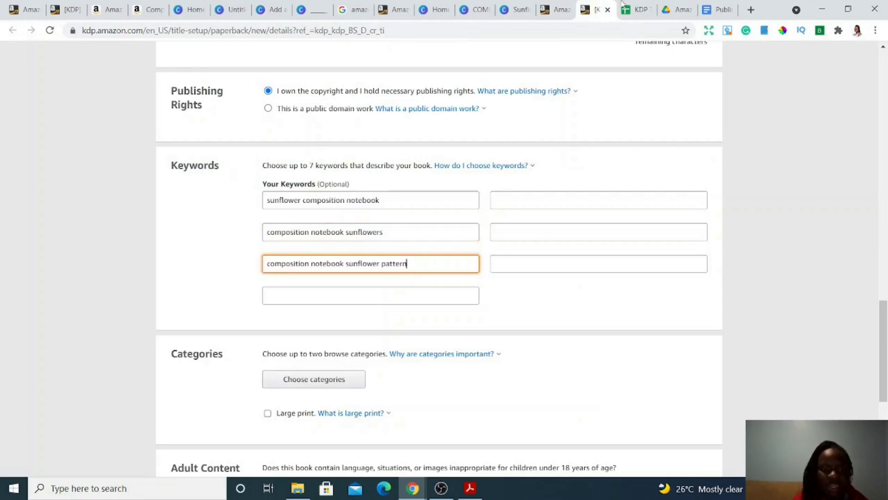
# Step: Copy the keyword "composition notebook sunflower" from the book list into the lowest keyword field on the paperback form
pyautogui.click(630, 11)
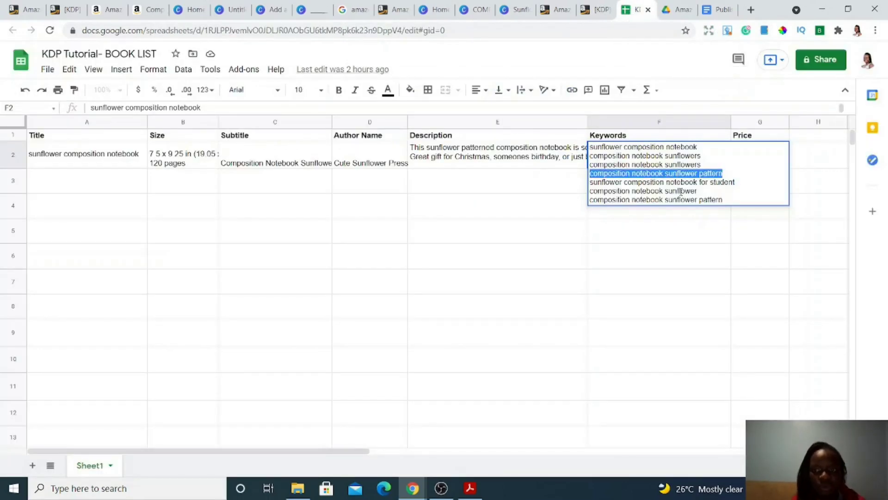
pyautogui.moveTo(703, 192); pyautogui.dragTo(590, 191)
pyautogui.hotkey('ctrl', 'c')
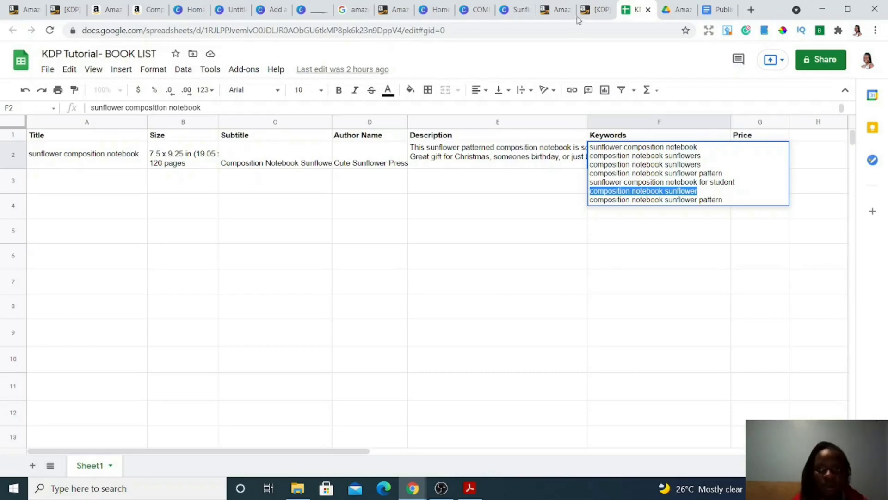
pyautogui.click(590, 11)
pyautogui.click(353, 300)
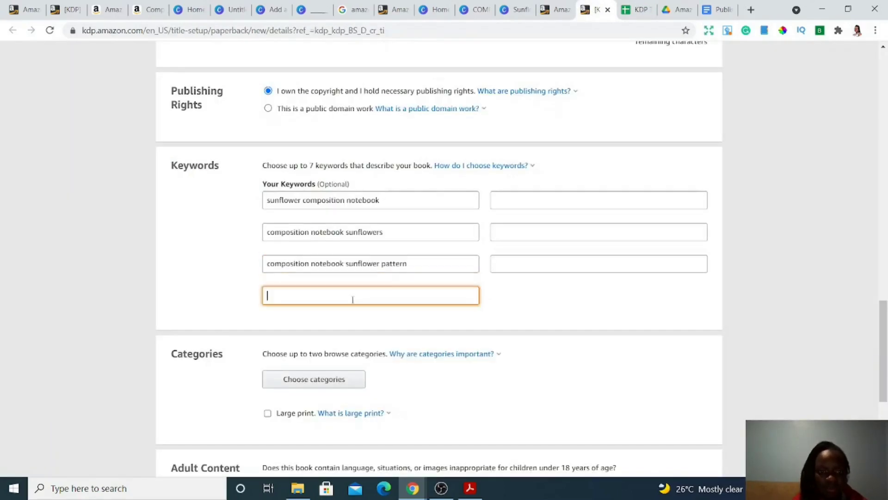
pyautogui.hotkey('ctrl', 'v')
pyautogui.click(535, 303)
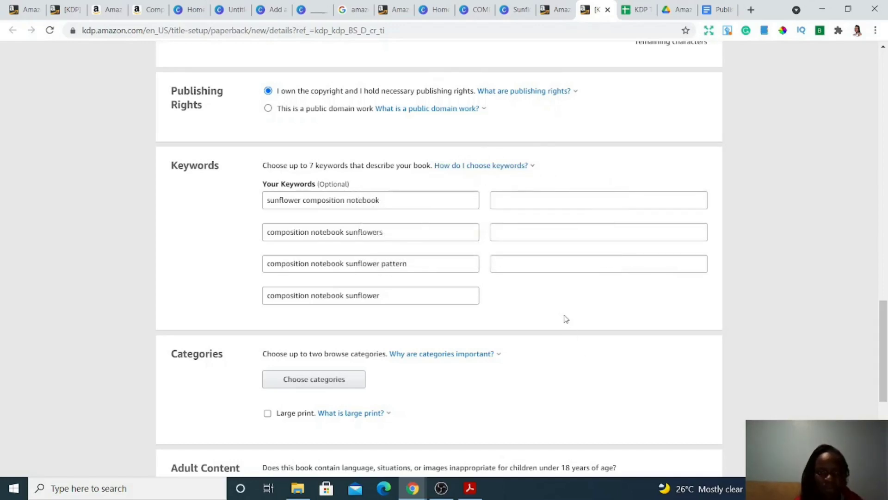
# Step: Select the browse category Nonfiction > Gardening > Flowers > Wildflowers for the paperback
pyautogui.scroll(-3, 886, 285)
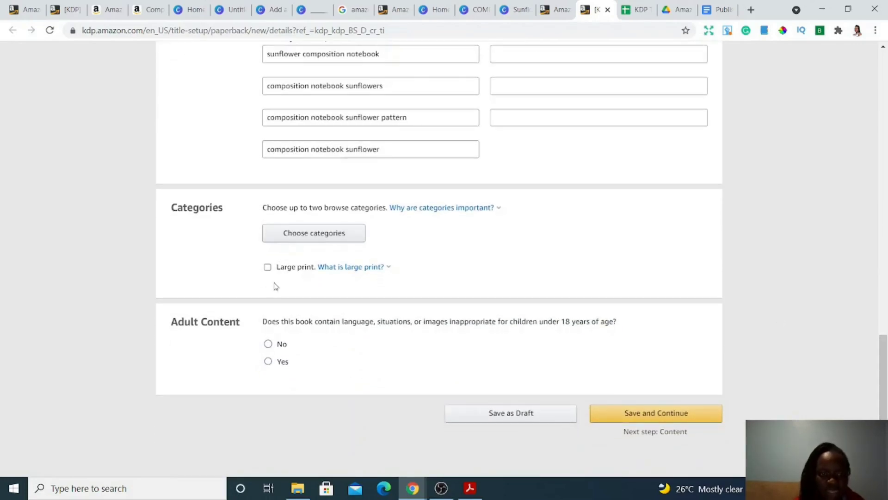
pyautogui.click(284, 235)
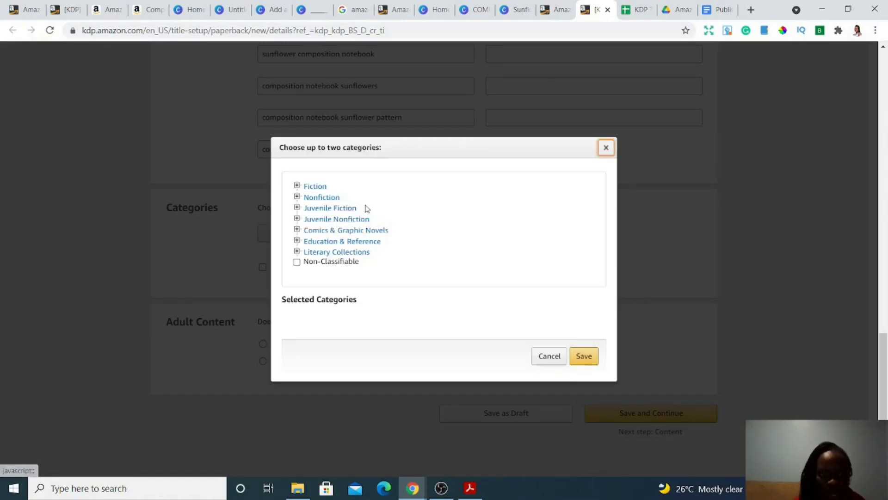
pyautogui.click(321, 198)
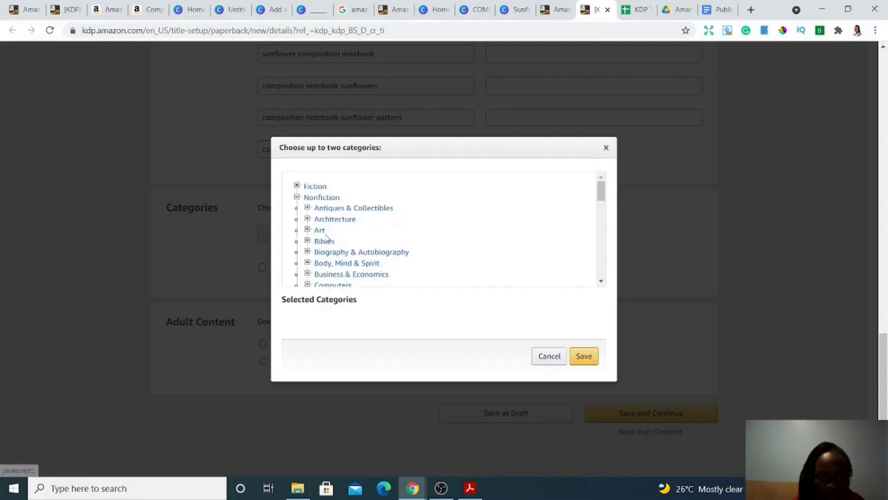
pyautogui.moveTo(603, 198); pyautogui.dragTo(603, 218)
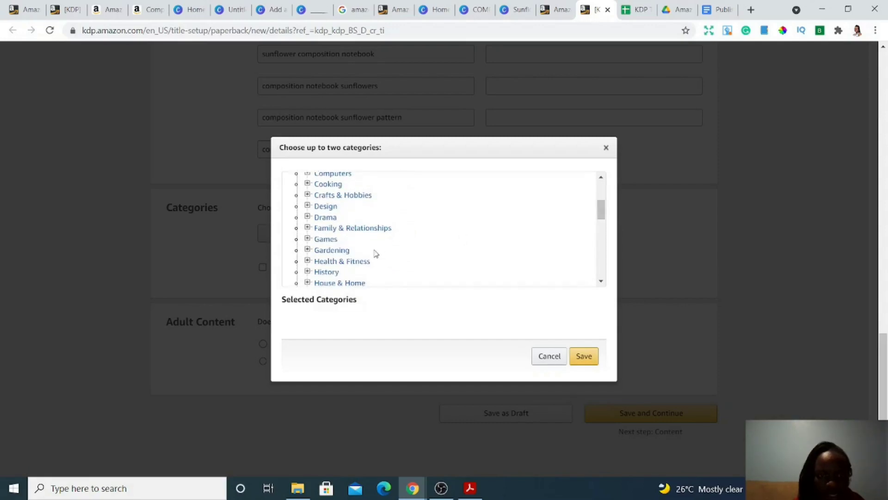
pyautogui.click(341, 250)
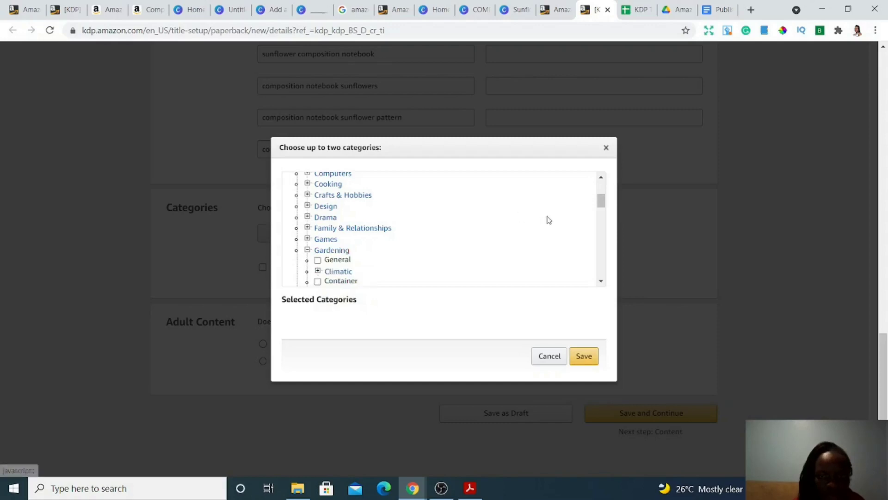
pyautogui.moveTo(601, 200); pyautogui.dragTo(600, 212)
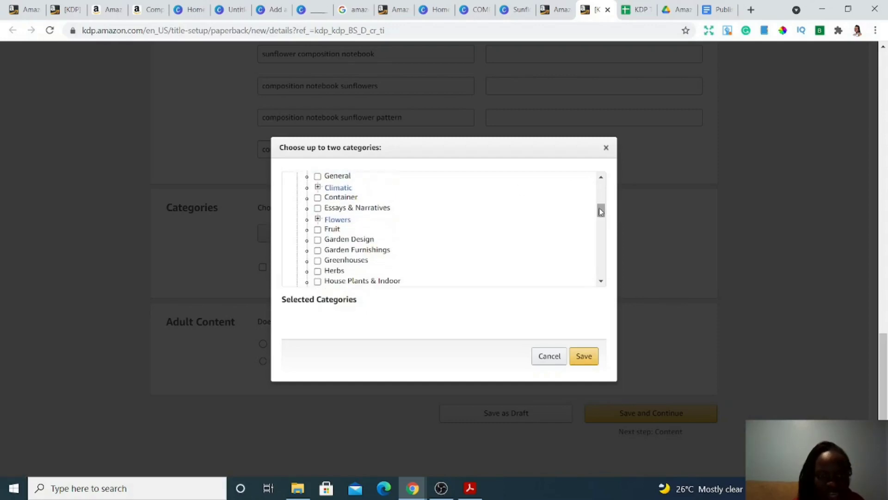
pyautogui.click(332, 220)
pyautogui.moveTo(604, 210); pyautogui.dragTo(603, 216)
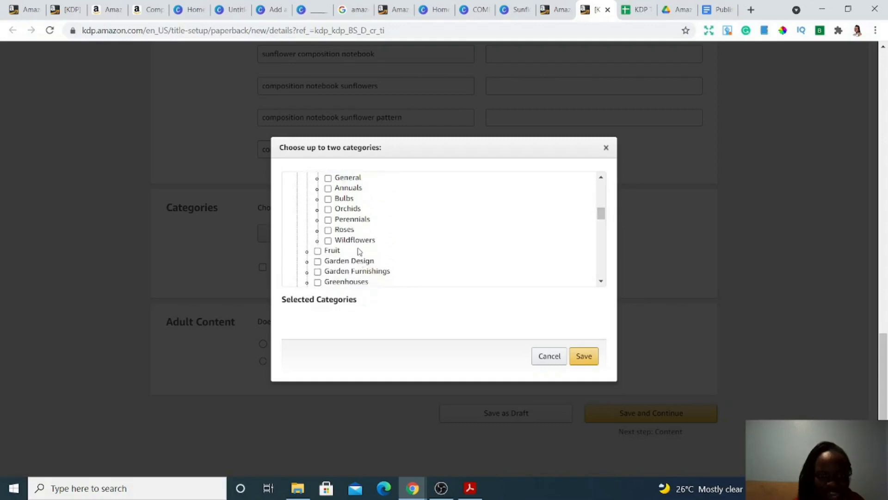
pyautogui.click(328, 241)
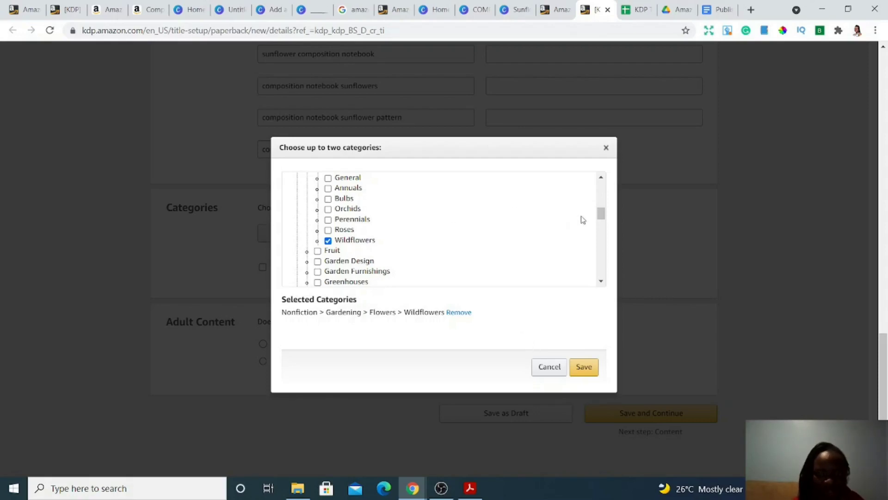
# Step: Add Literary Collections > Diaries & Journals as the second browse category and save the category selection
pyautogui.moveTo(602, 213); pyautogui.dragTo(618, 287)
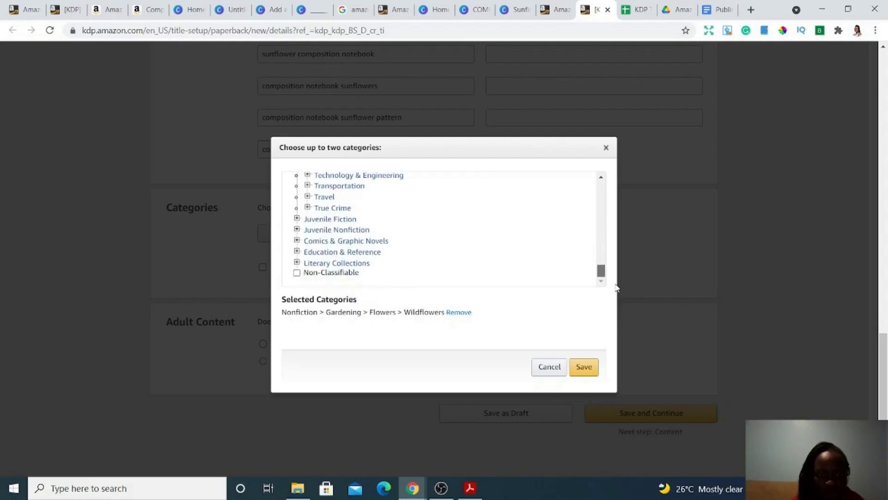
pyautogui.click(347, 264)
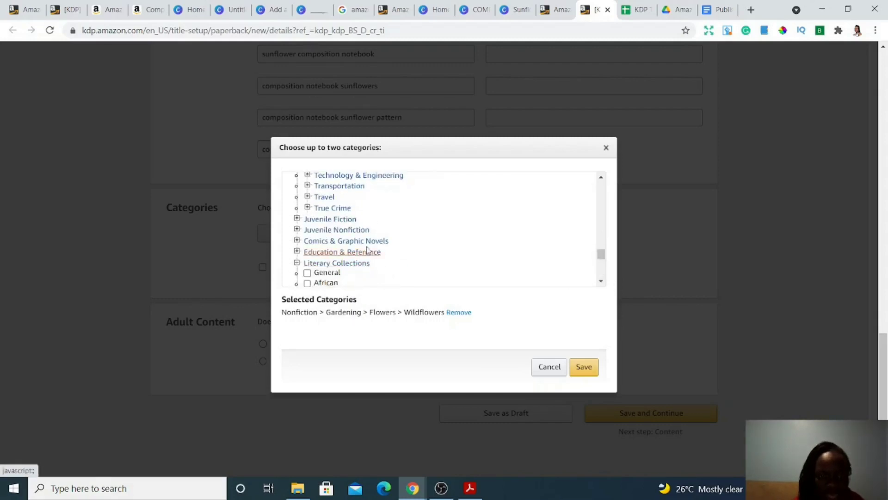
pyautogui.moveTo(601, 254); pyautogui.dragTo(602, 268)
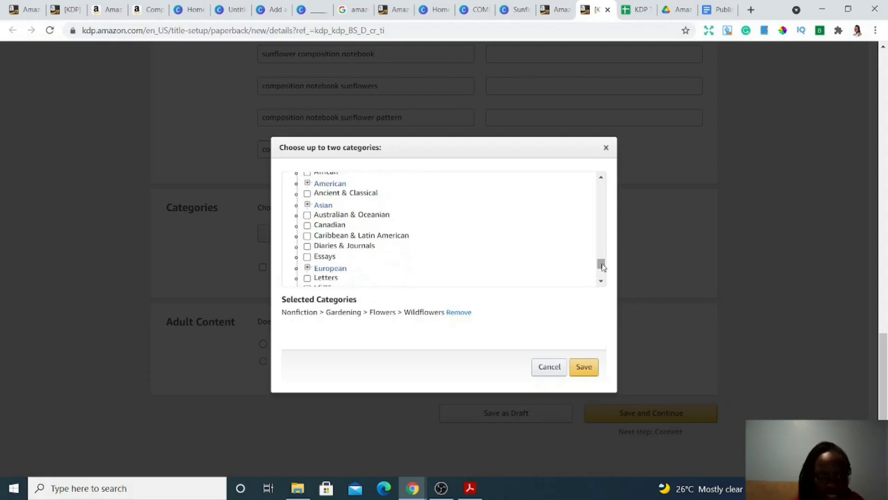
pyautogui.click(324, 246)
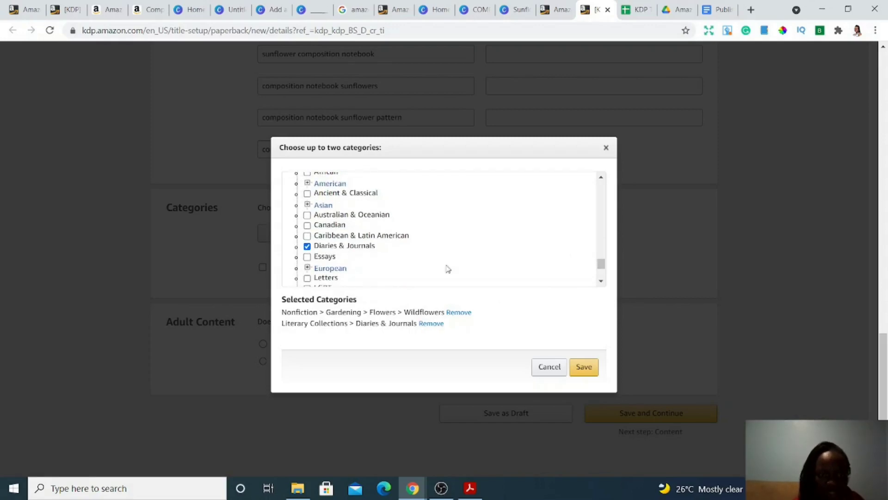
pyautogui.click(586, 367)
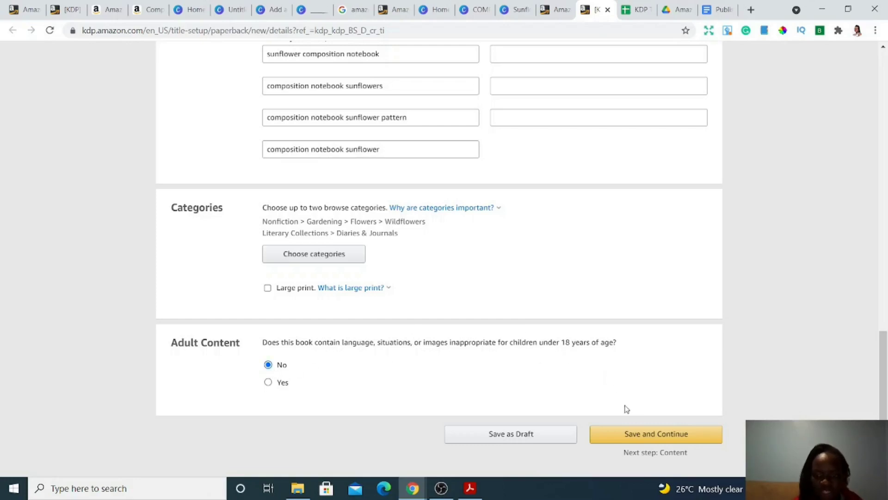
# Step: Save the paperback details with adult content answered No, and assign the book a free KDP ISBN
pyautogui.click(644, 432)
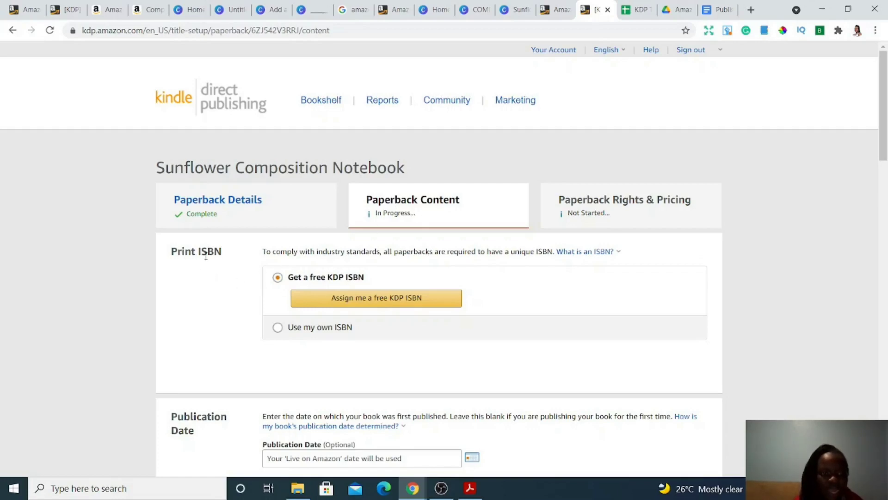
pyautogui.click(397, 301)
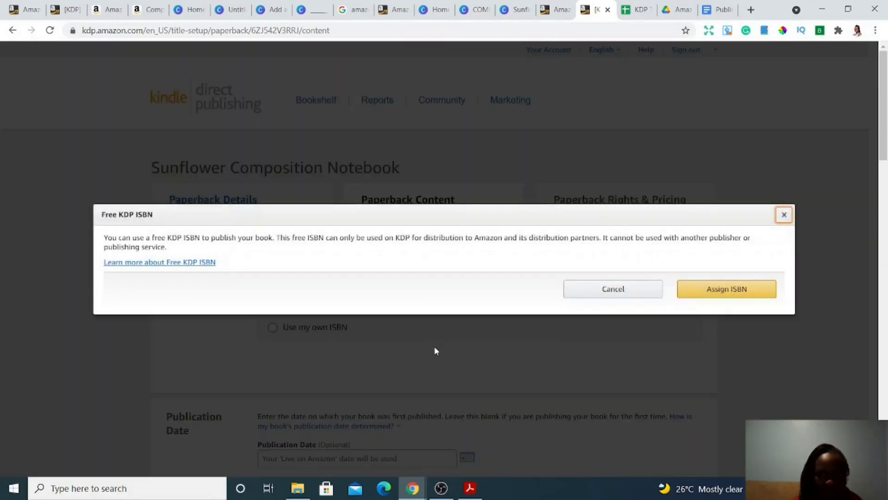
pyautogui.click(734, 288)
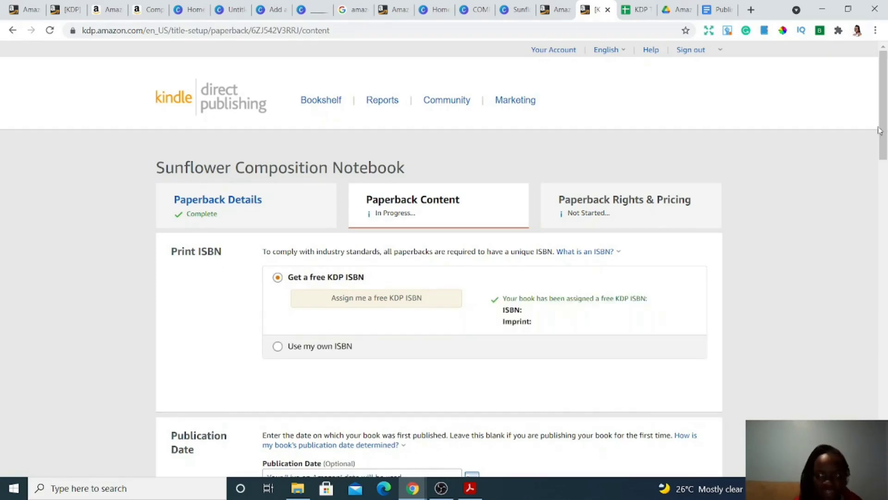
# Step: Set the paperback's trim size to 7.5 x 9.25 in (19.05 x 23.5 cm) in the print options
pyautogui.moveTo(881, 132); pyautogui.dragTo(886, 211)
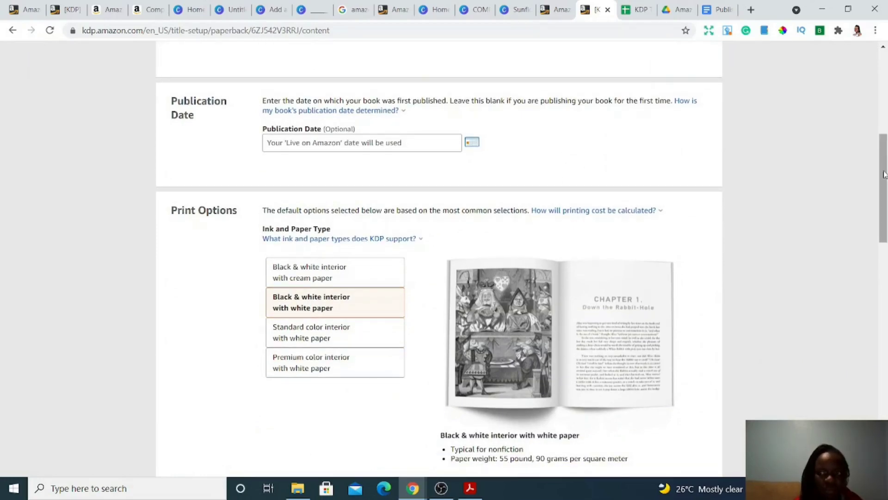
pyautogui.moveTo(885, 175); pyautogui.dragTo(885, 181)
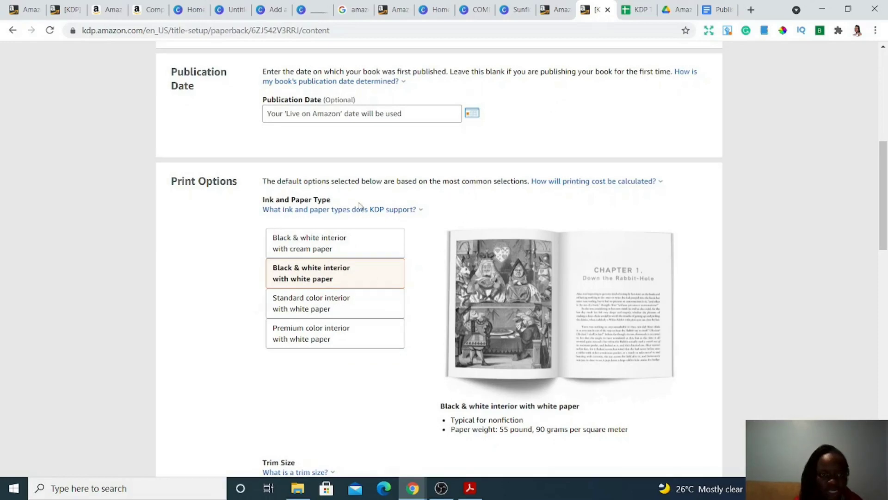
pyautogui.moveTo(884, 183); pyautogui.dragTo(884, 233)
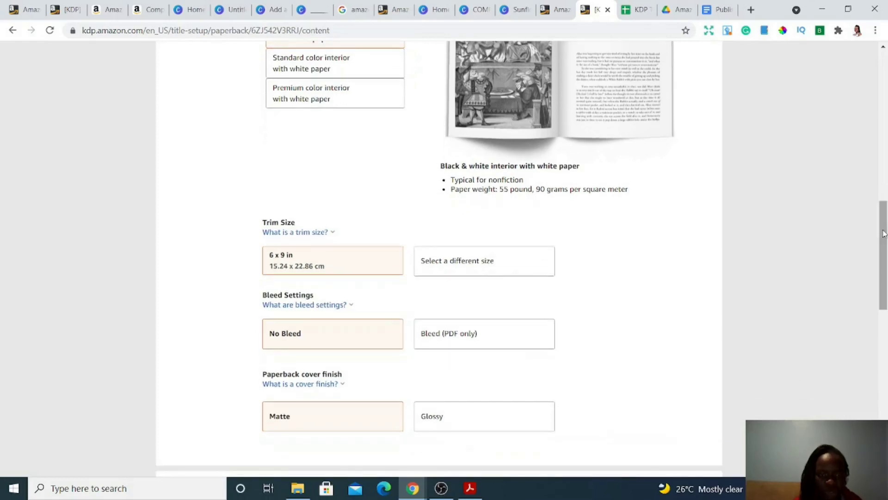
pyautogui.click(332, 233)
pyautogui.click(492, 287)
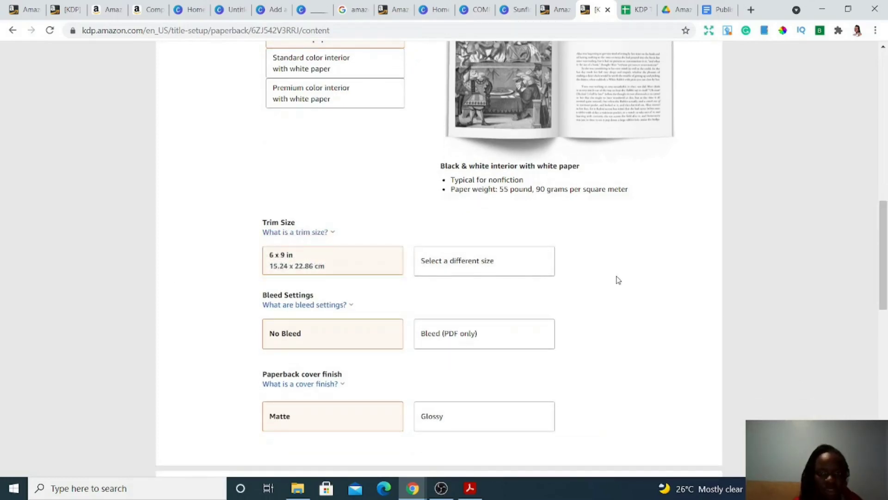
pyautogui.click(440, 271)
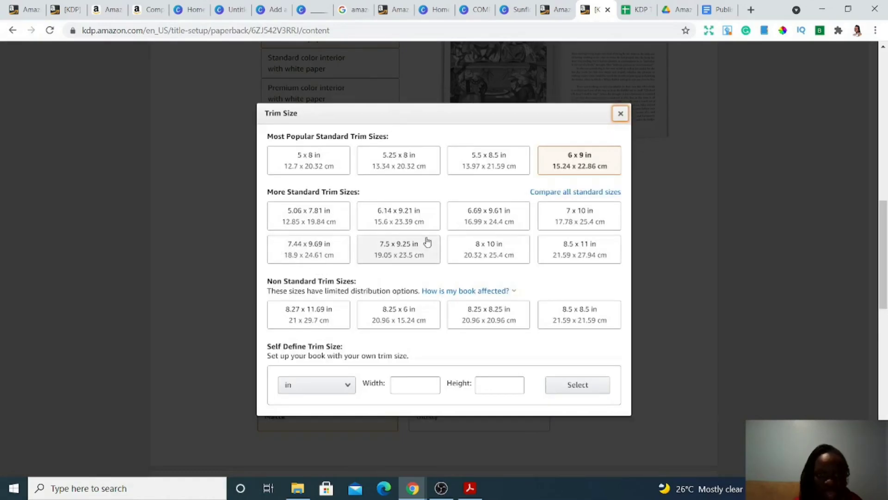
pyautogui.click(408, 251)
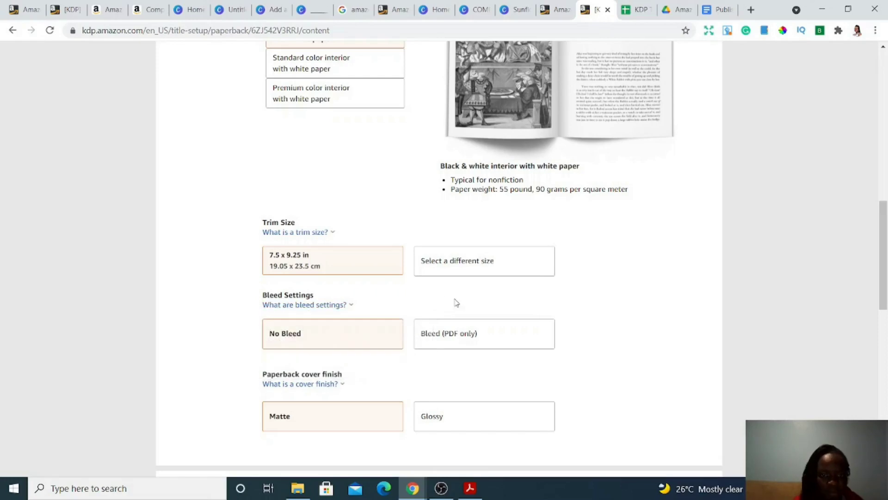
# Step: Set the paperback's bleed setting to Bleed (PDF only)
pyautogui.click(477, 336)
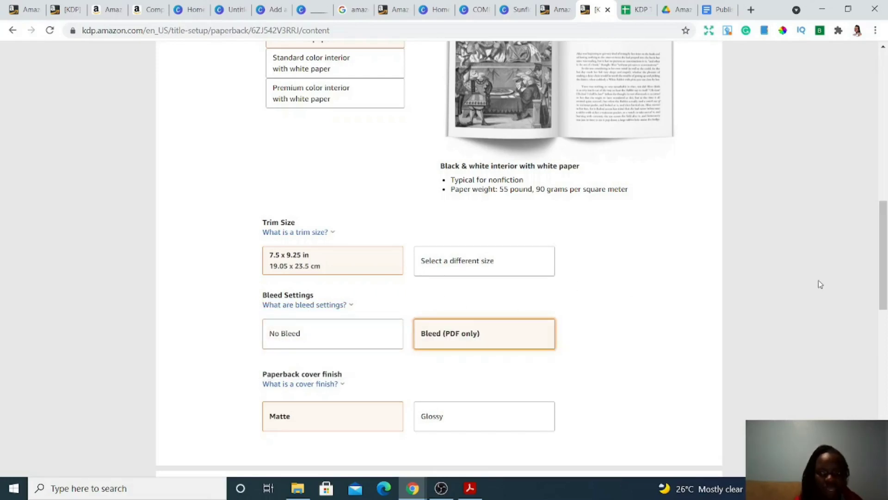
pyautogui.scroll(-3, 880, 288)
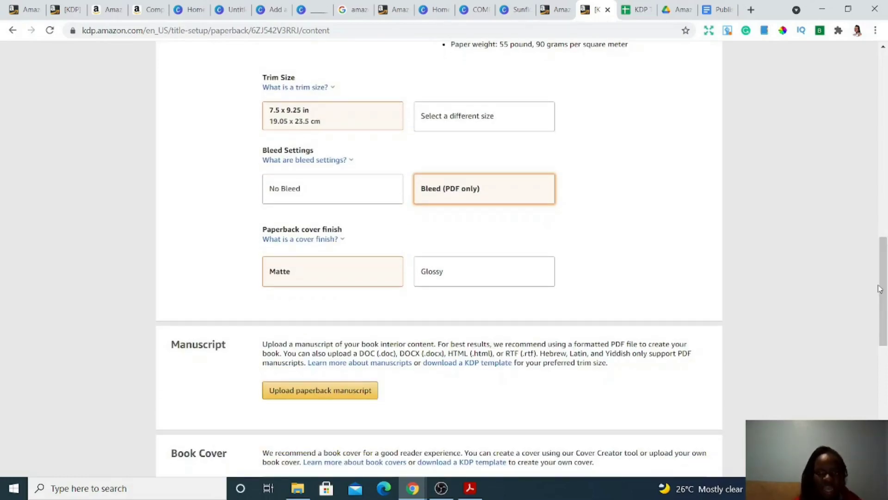
pyautogui.click(485, 227)
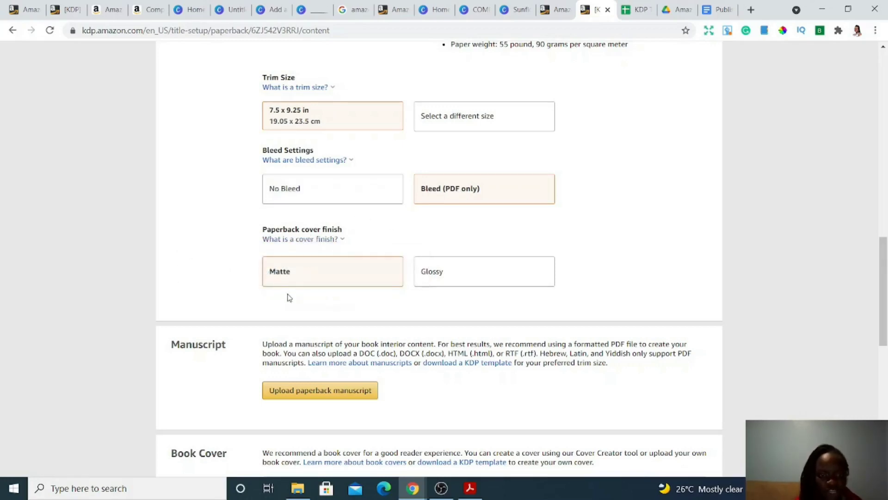
pyautogui.moveTo(884, 259); pyautogui.dragTo(883, 281)
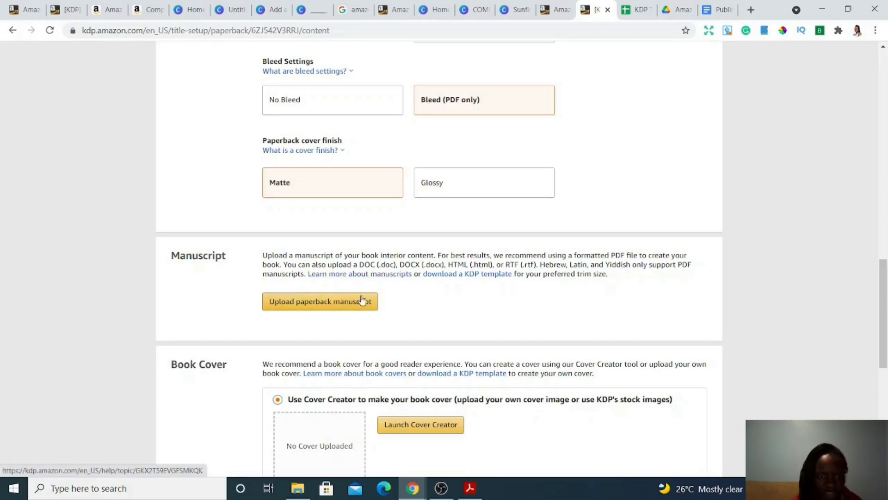
# Step: Upload CollegeRuled_7_5x9_25_120_bleed from the Desktop's KDP Tutorial folder as the paperback manuscript
pyautogui.moveTo(884, 330); pyautogui.dragTo(885, 360)
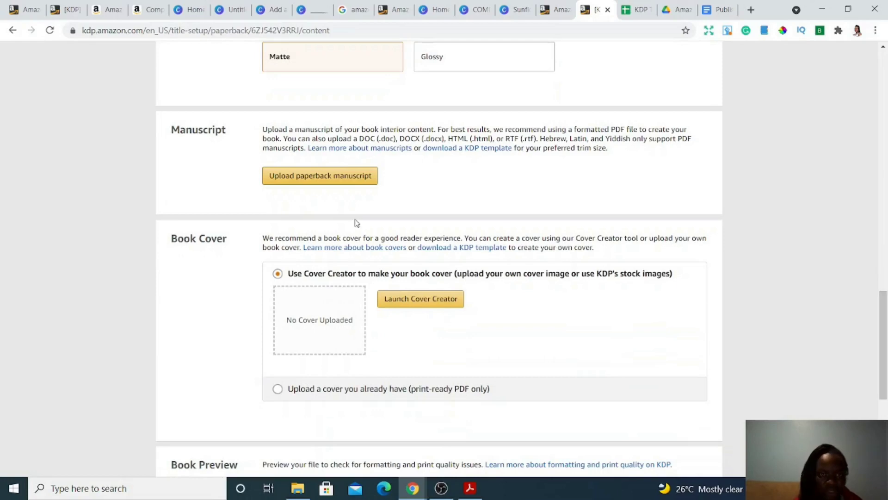
pyautogui.click(316, 180)
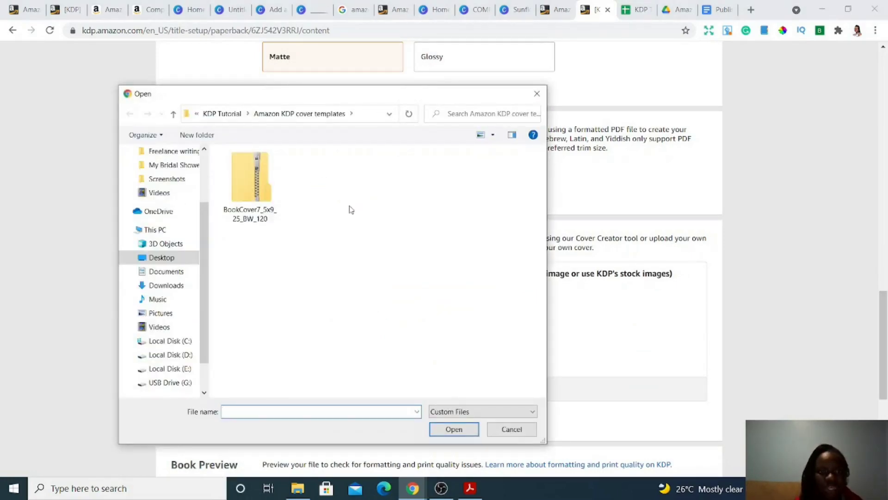
pyautogui.click(217, 111)
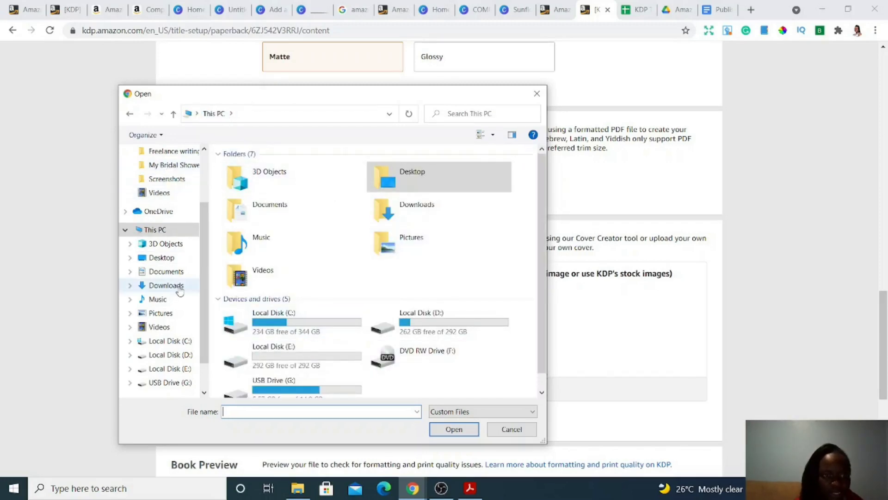
pyautogui.click(170, 258)
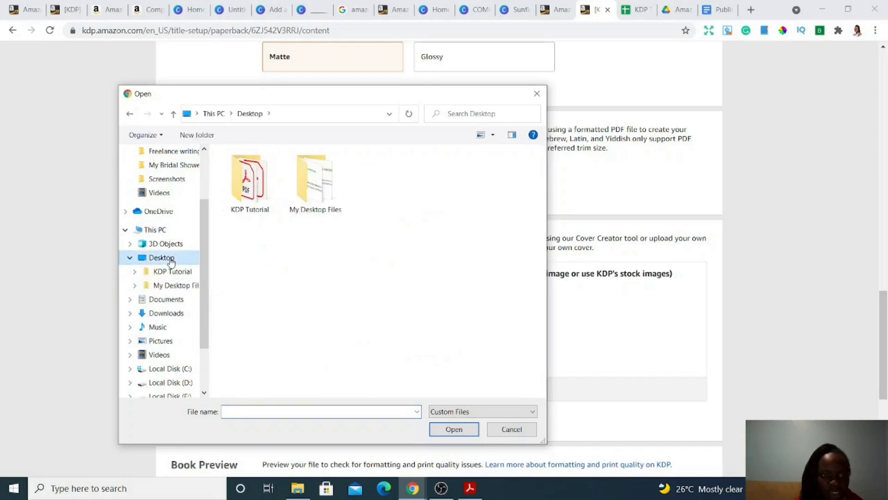
pyautogui.doubleClick(242, 190)
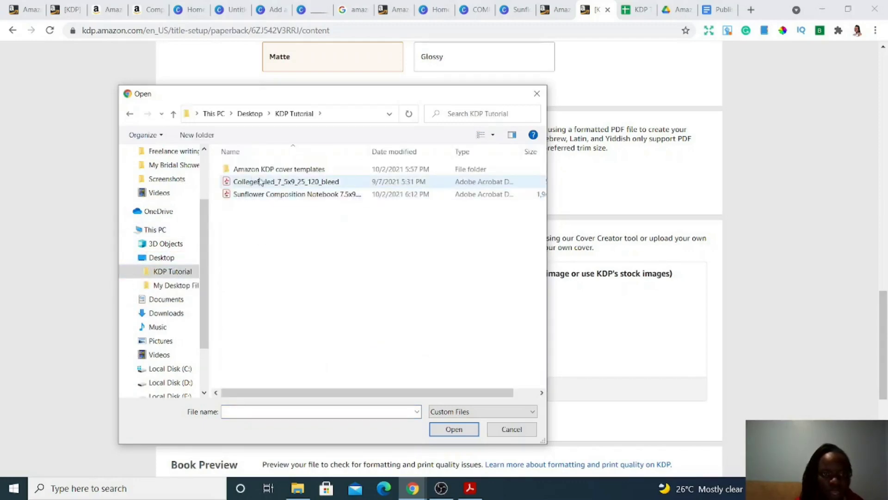
pyautogui.click(254, 185)
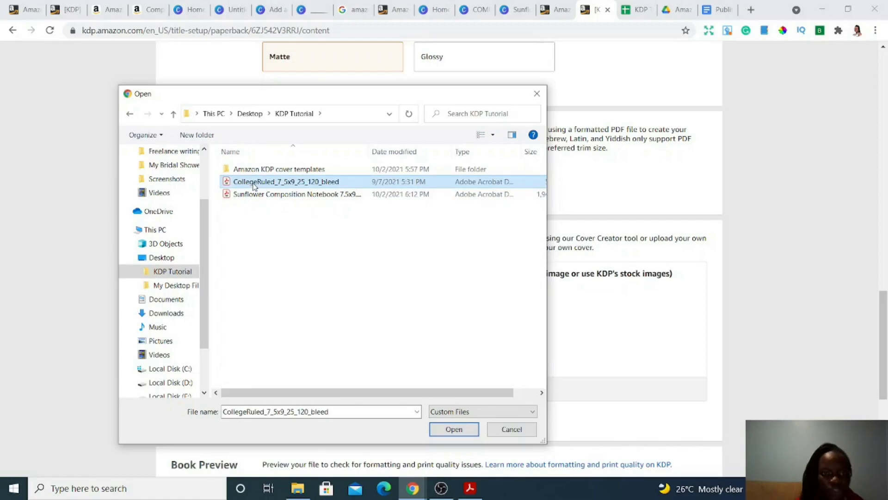
pyautogui.click(433, 429)
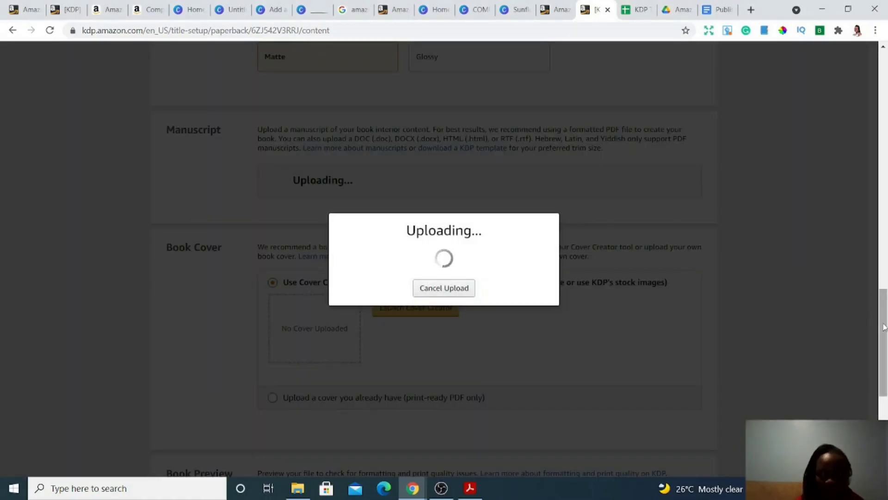
# Step: Choose to upload an existing print-ready cover and upload Sunflower Composition Notebook 7.5x9.25 - 120 from the KDP Tutorial folder
pyautogui.scroll(-1, 884, 337)
pyautogui.moveTo(883, 336); pyautogui.dragTo(885, 342)
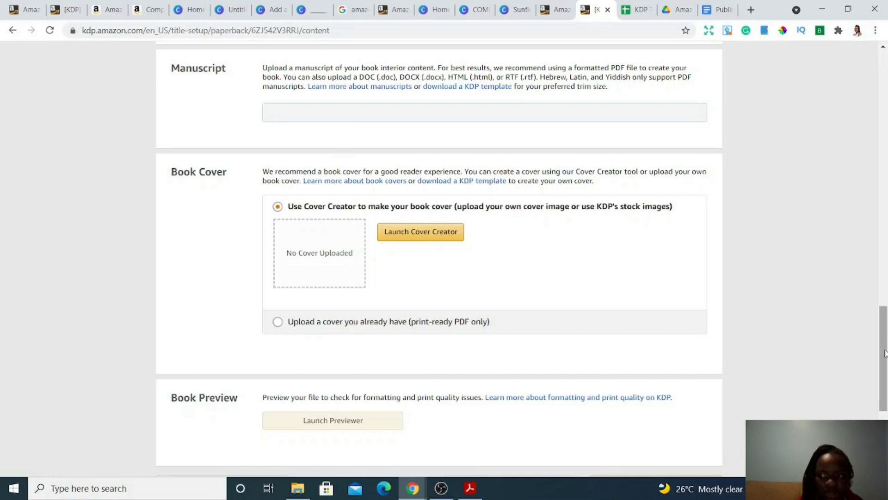
pyautogui.scroll(1, 884, 353)
pyautogui.scroll(-1, 884, 345)
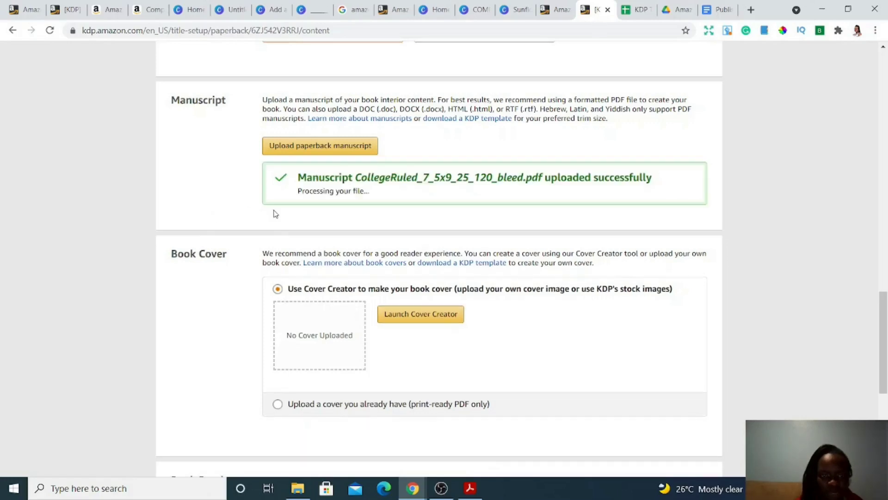
pyautogui.click(317, 411)
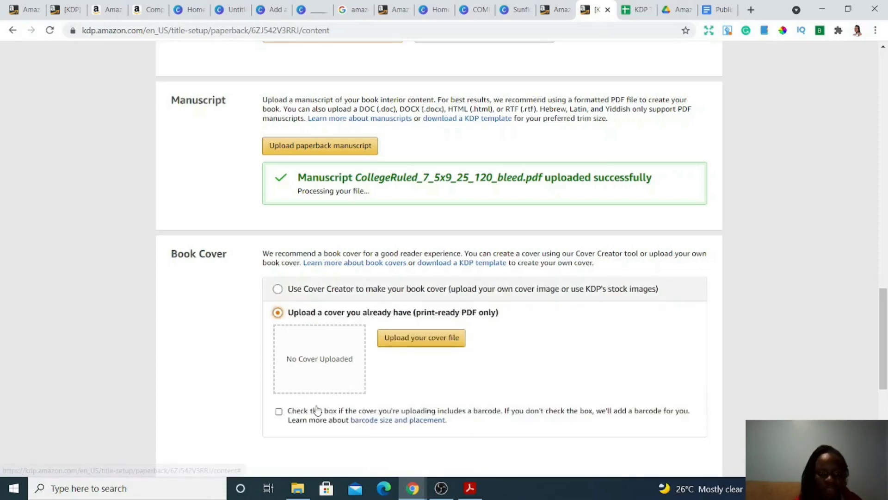
pyautogui.click(427, 346)
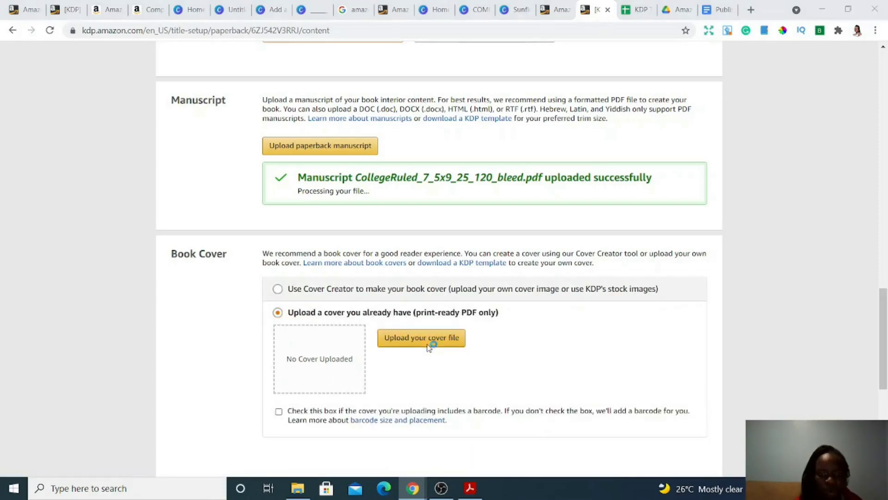
pyautogui.click(260, 195)
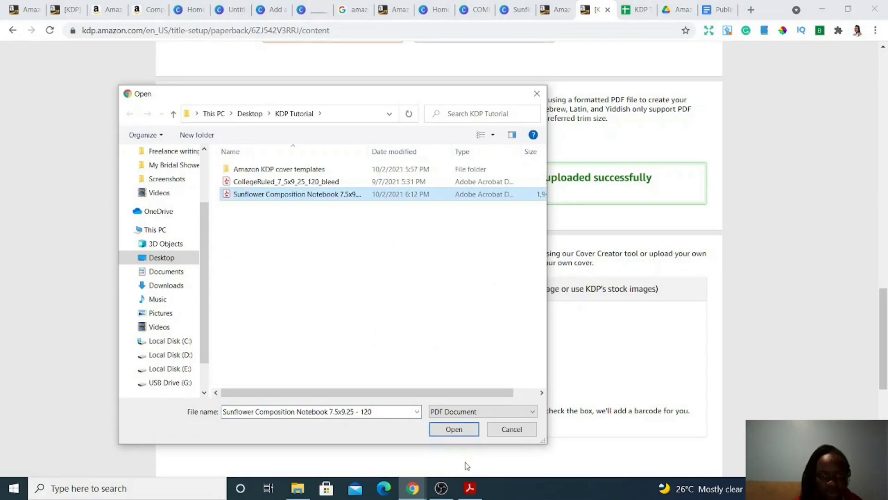
pyautogui.click(454, 429)
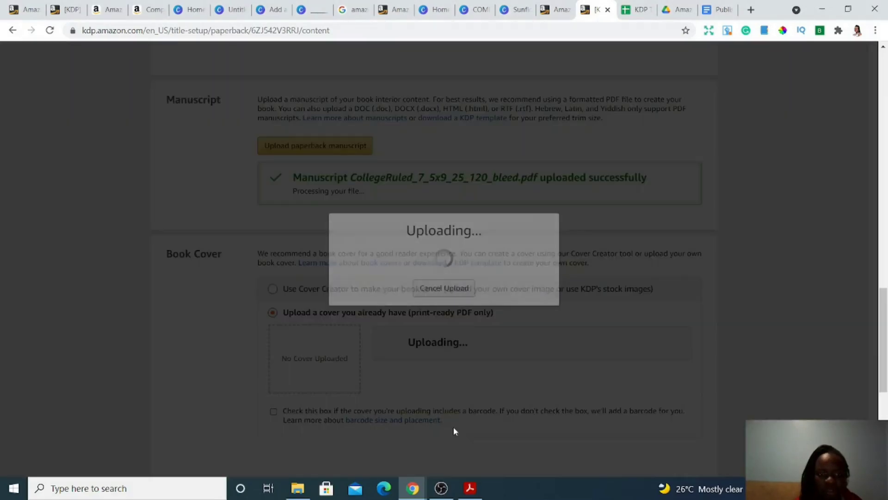
# Step: Launch the print previewer for the uploaded manuscript and cover
pyautogui.moveTo(880, 315); pyautogui.dragTo(884, 377)
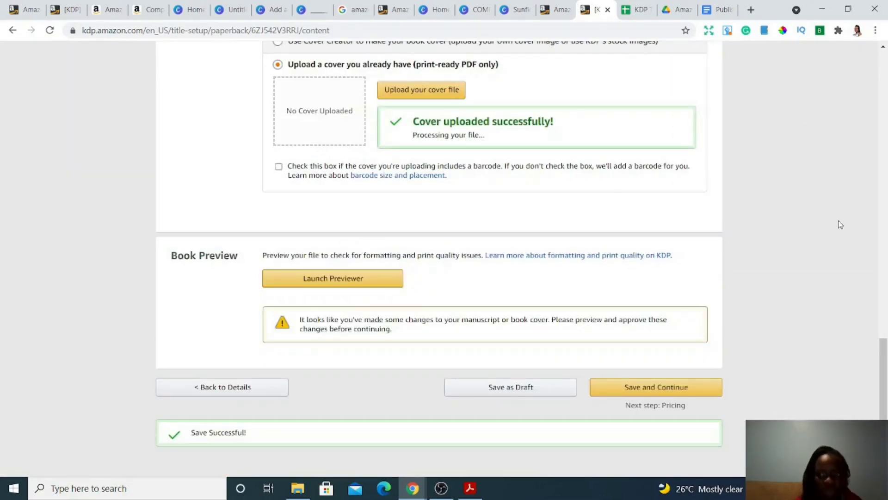
pyautogui.moveTo(885, 363); pyautogui.dragTo(885, 318)
pyautogui.scroll(-3, 886, 318)
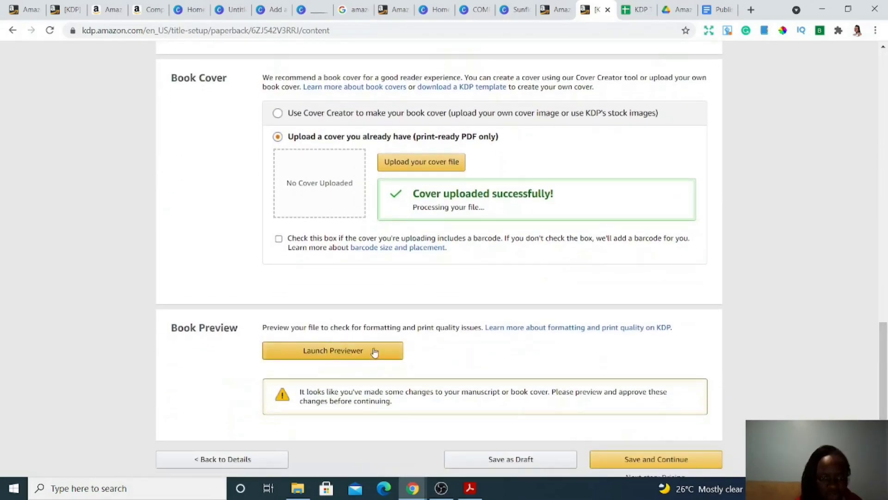
pyautogui.click(323, 356)
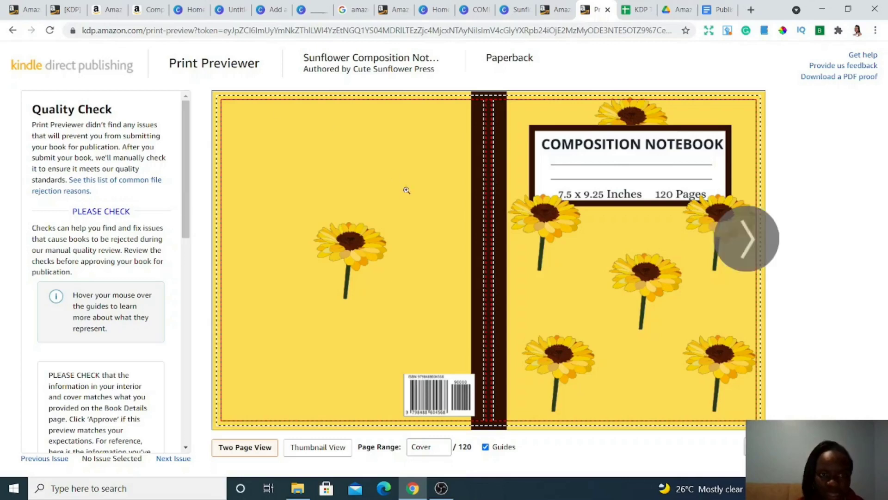
# Step: Check the cover and the first interior pages in the print preview, and approve the proof
pyautogui.click(754, 244)
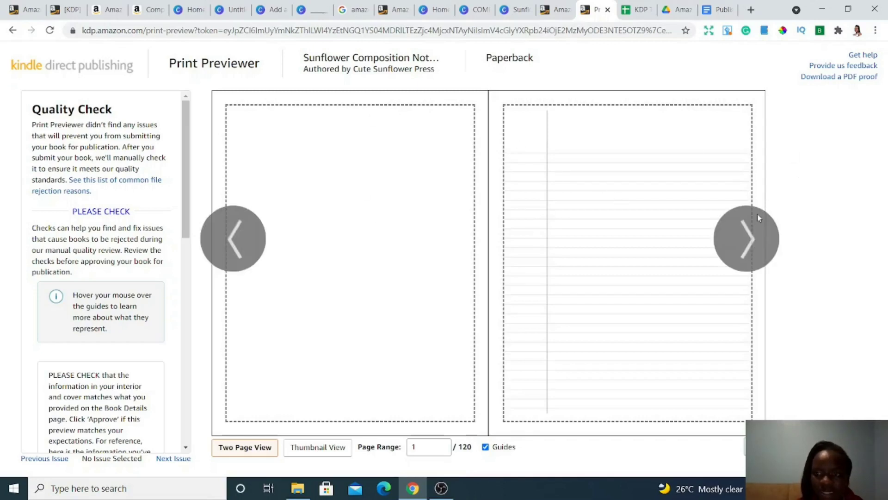
pyautogui.click(742, 248)
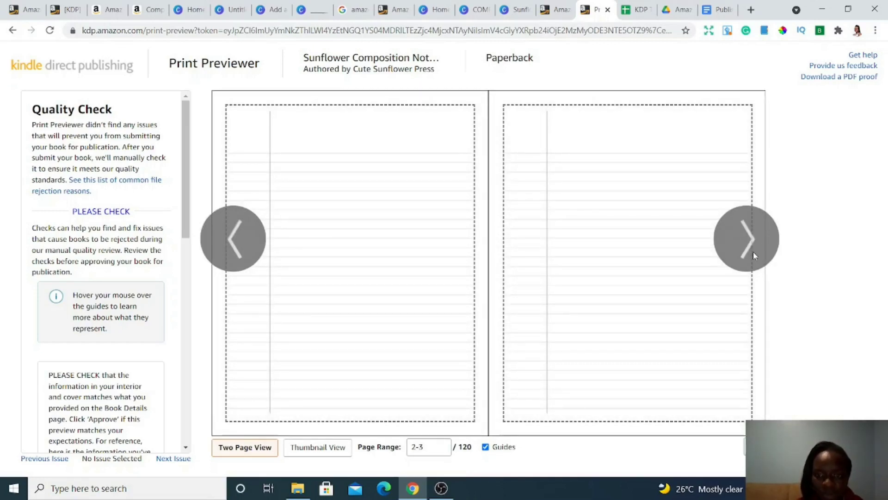
pyautogui.click(753, 252)
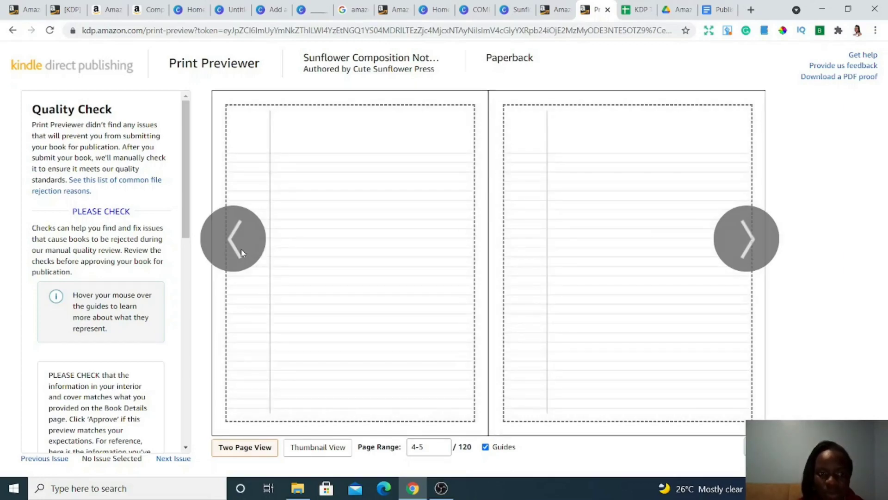
pyautogui.click(241, 248)
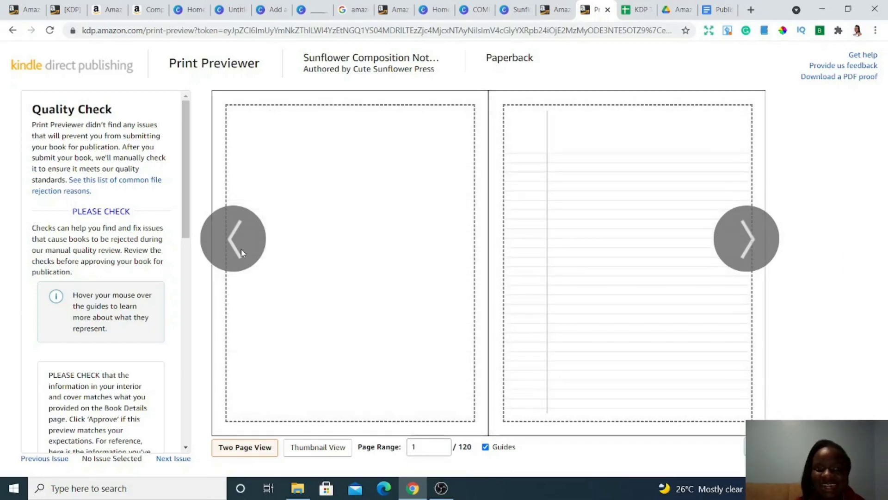
pyautogui.click(241, 248)
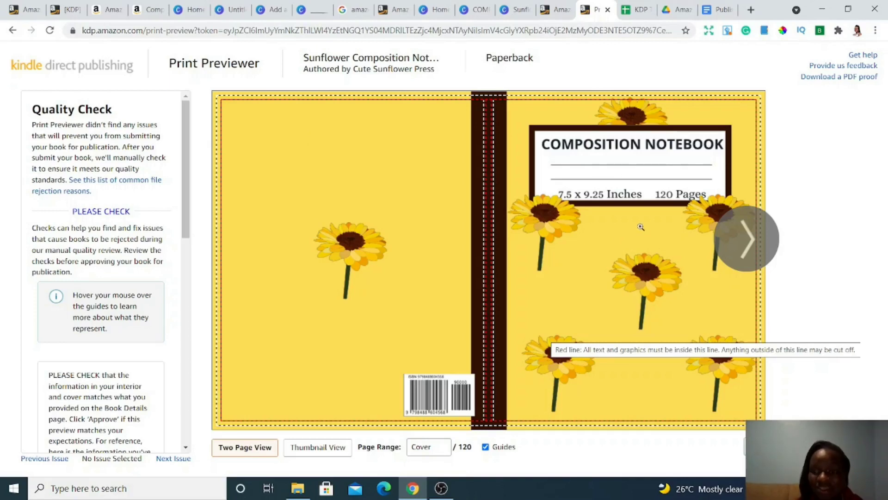
pyautogui.click(746, 239)
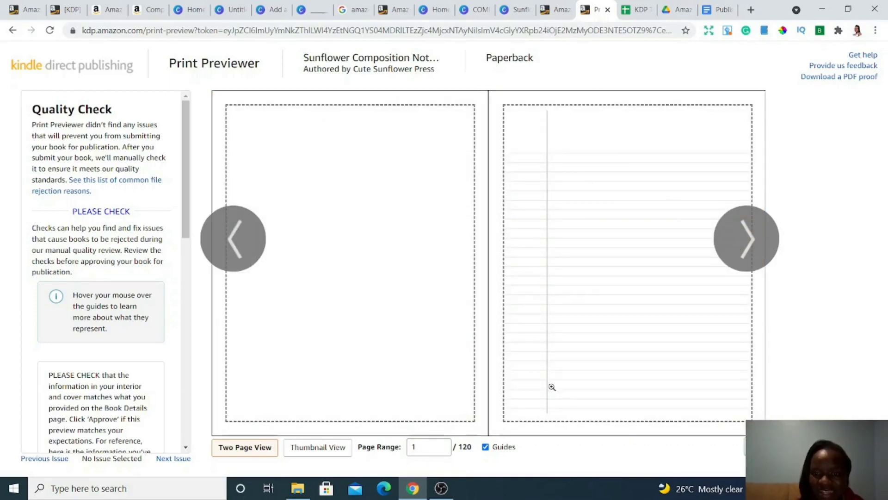
pyautogui.click(728, 256)
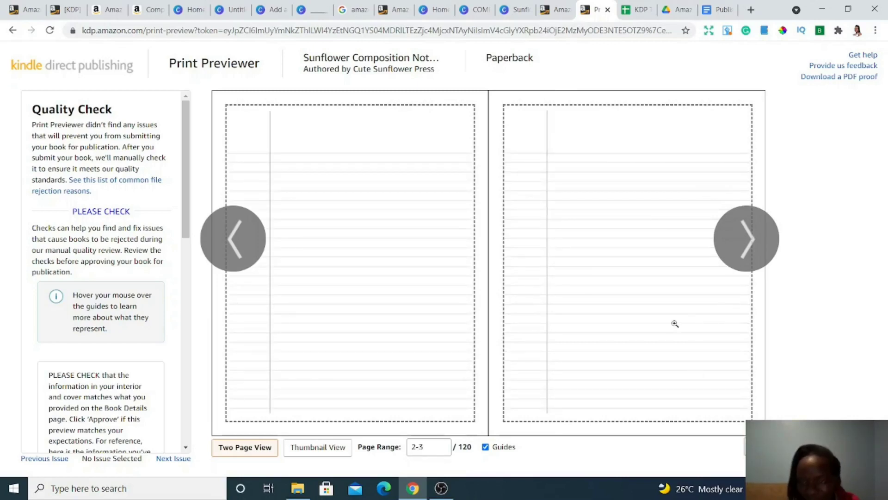
pyautogui.click(732, 249)
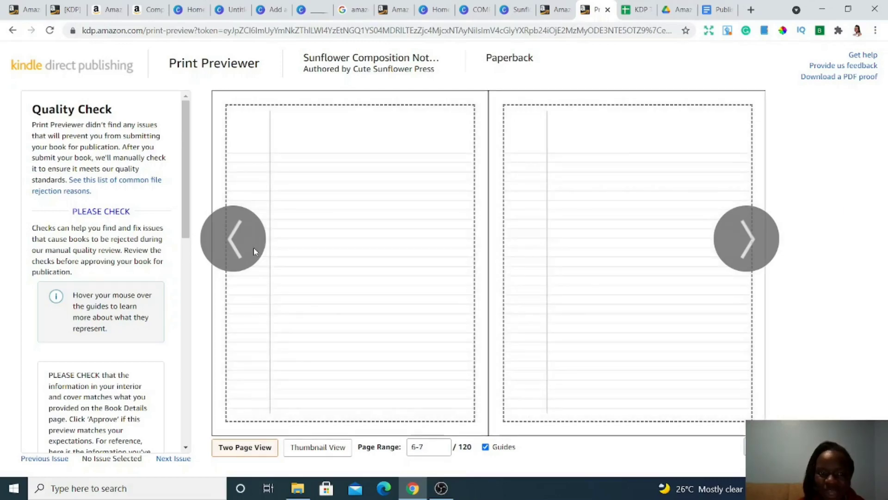
pyautogui.click(254, 248)
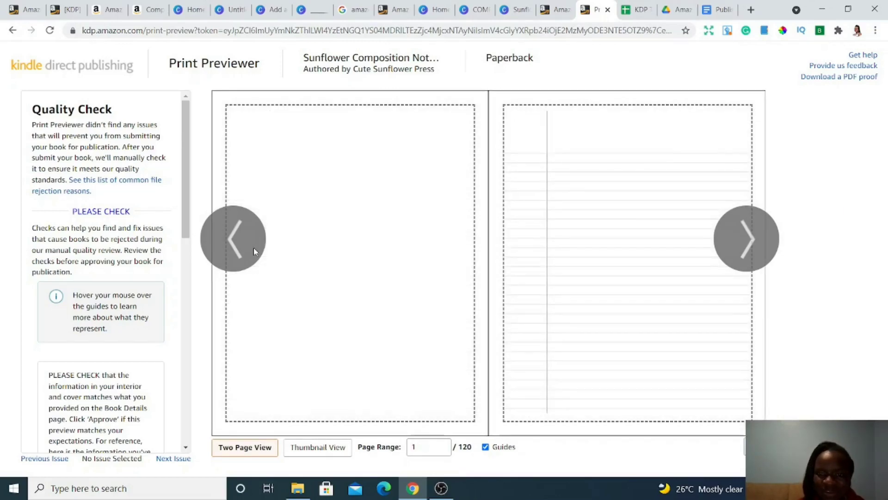
pyautogui.click(254, 248)
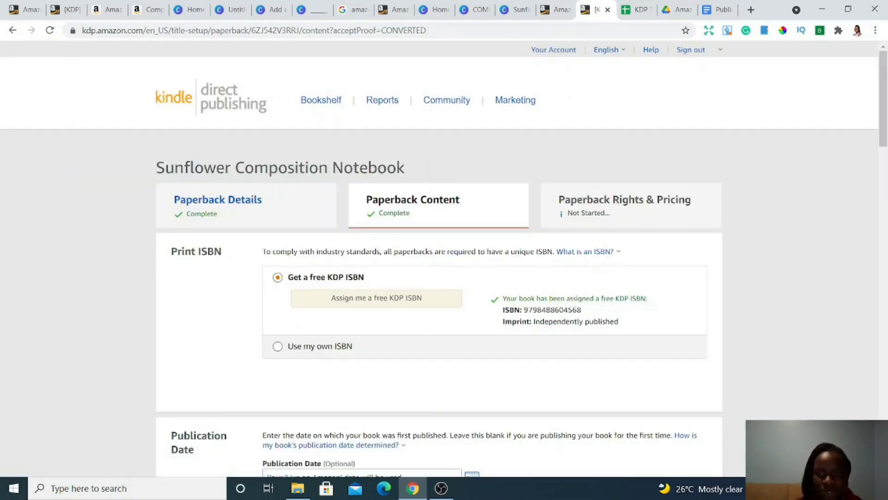
# Step: Save the paperback content and continue to the rights and pricing stage
pyautogui.moveTo(883, 122); pyautogui.dragTo(883, 418)
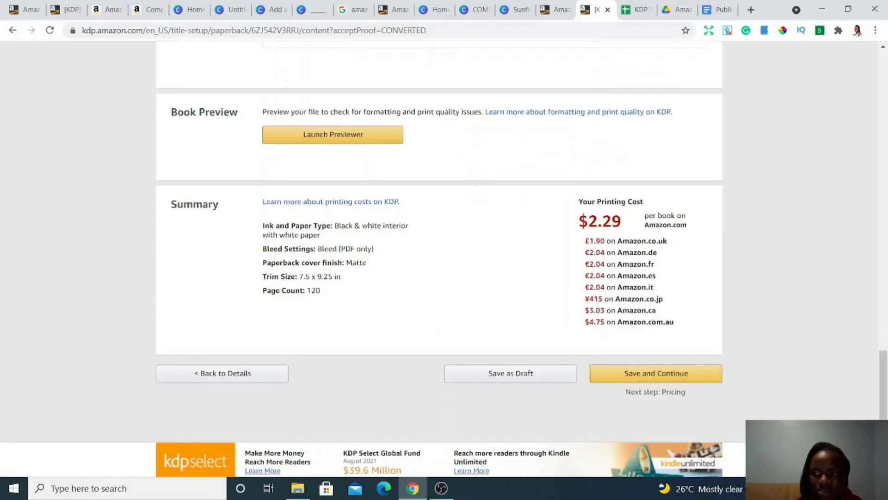
pyautogui.scroll(-2, 509, 278)
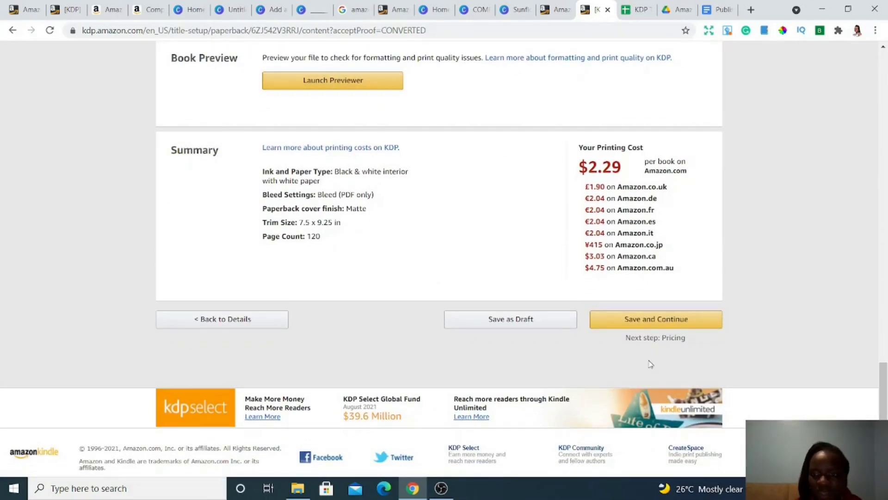
pyautogui.click(649, 323)
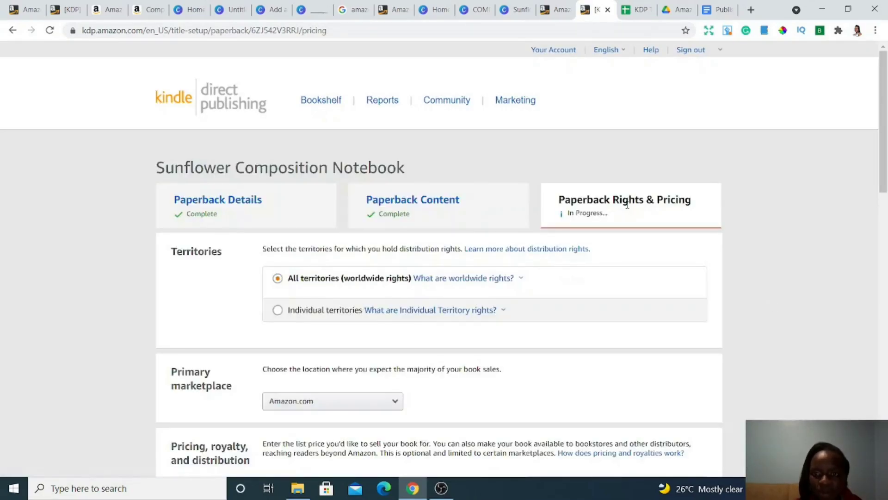
# Step: Set the Amazon.com list price to the minimum of 3.82 USD and apply it to the other marketplaces
pyautogui.moveTo(883, 117); pyautogui.dragTo(885, 153)
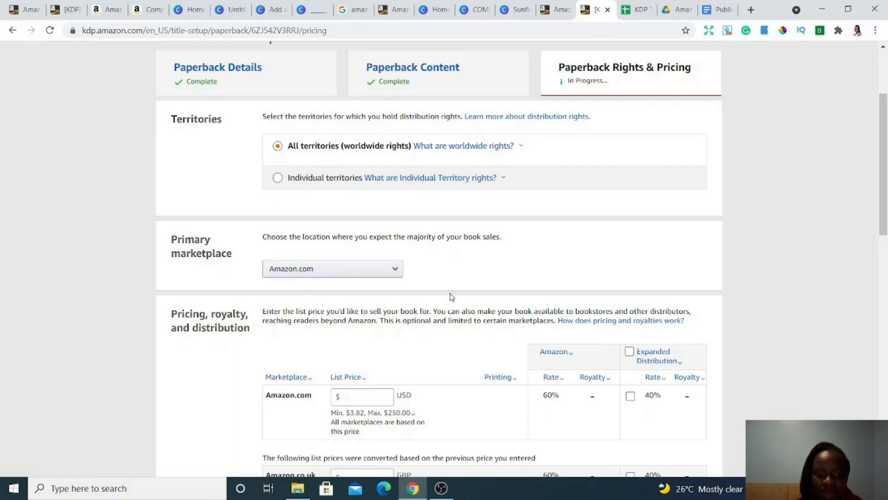
pyautogui.moveTo(881, 155); pyautogui.dragTo(887, 225)
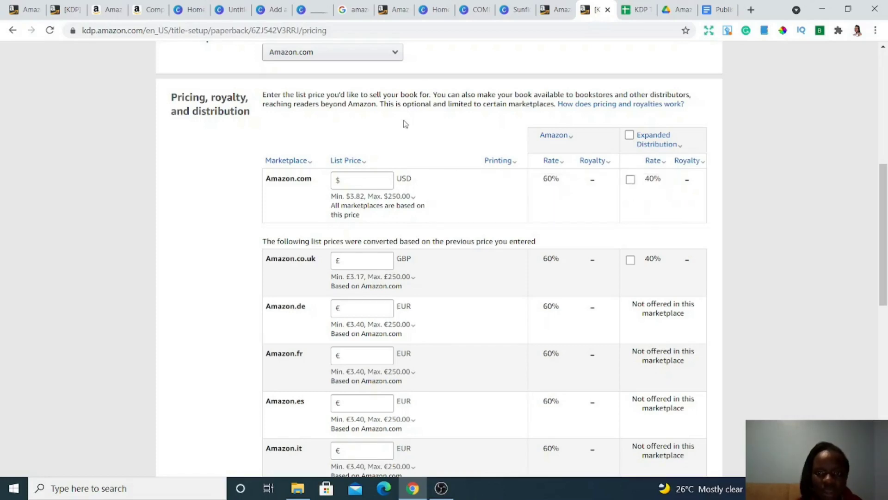
pyautogui.click(378, 180)
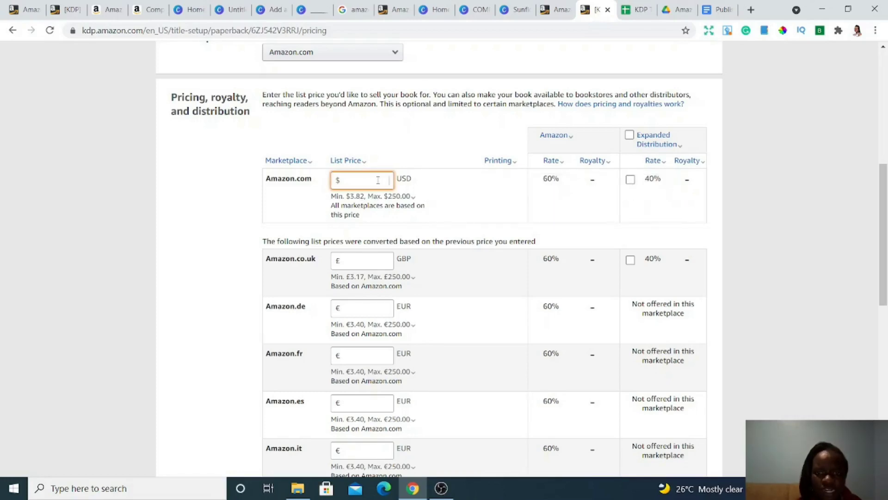
pyautogui.write('3.82')
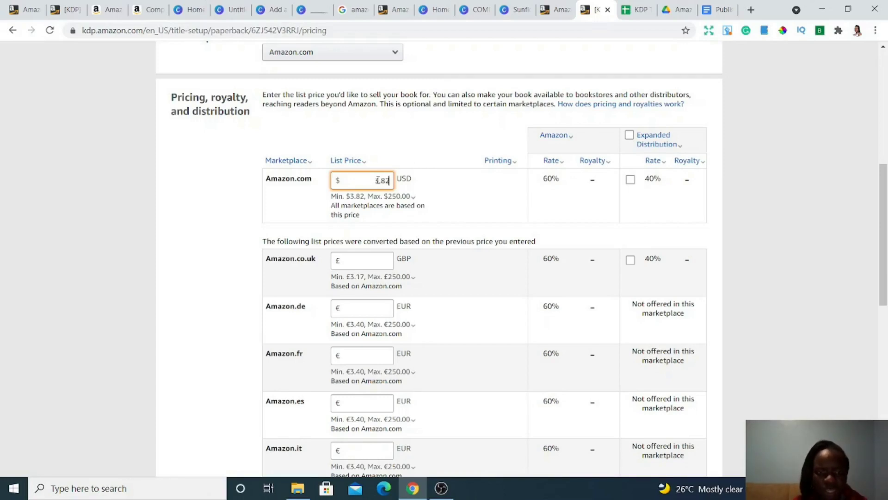
pyautogui.click(823, 231)
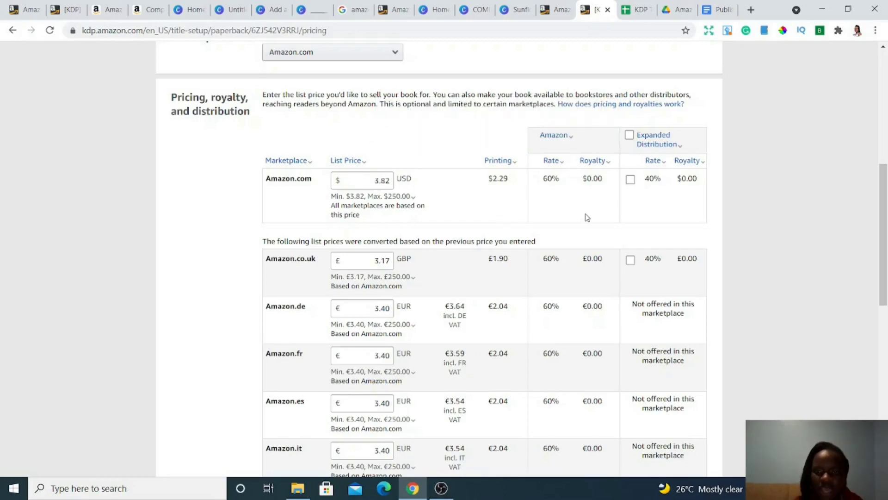
# Step: Set the Amazon.com list price to 6.99 USD and enable Expanded Distribution for all eligible marketplaces
pyautogui.doubleClick(353, 181)
pyautogui.write('6')
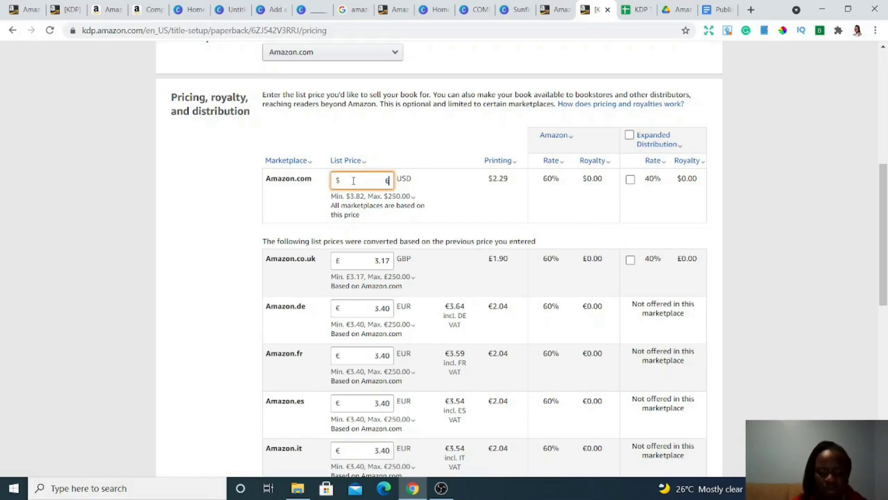
pyautogui.write('.99')
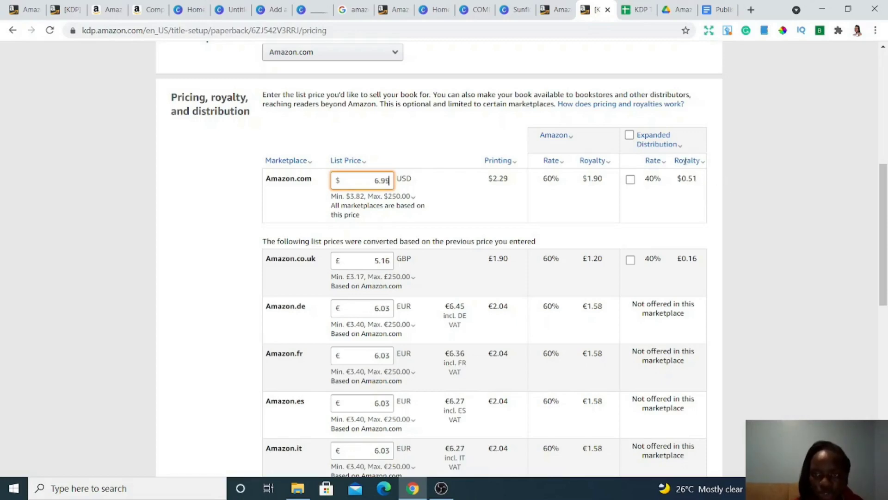
pyautogui.click(641, 146)
pyautogui.click(630, 135)
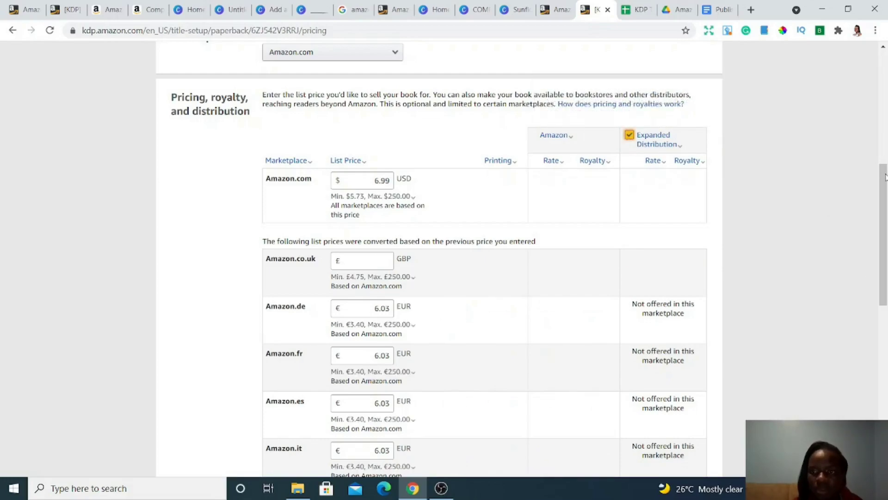
pyautogui.moveTo(884, 200)
pyautogui.mouseDown()
pyautogui.moveTo(885, 309)
pyautogui.moveTo(886, 211)
pyautogui.mouseUp()
pyautogui.moveTo(370, 235)
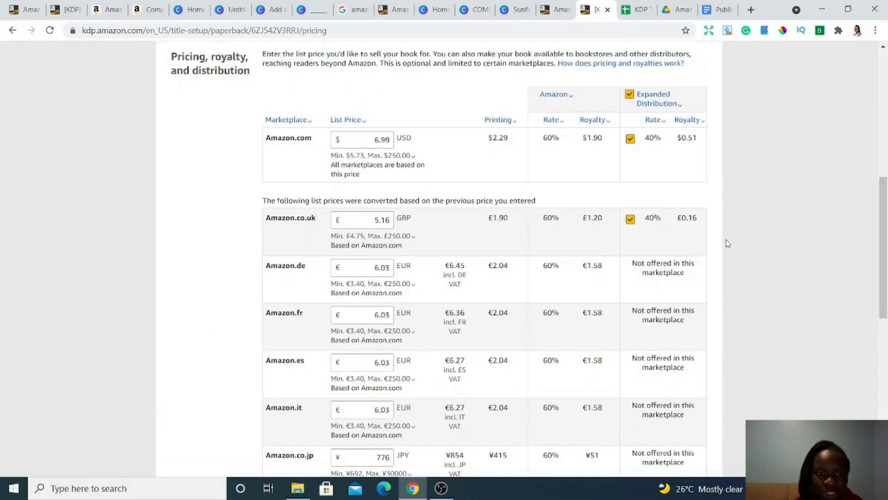
# Step: Publish the paperback book and close the submission confirmation without starting a Kindle eBook
pyautogui.moveTo(884, 226); pyautogui.dragTo(886, 318)
pyautogui.scroll(-1, 886, 318)
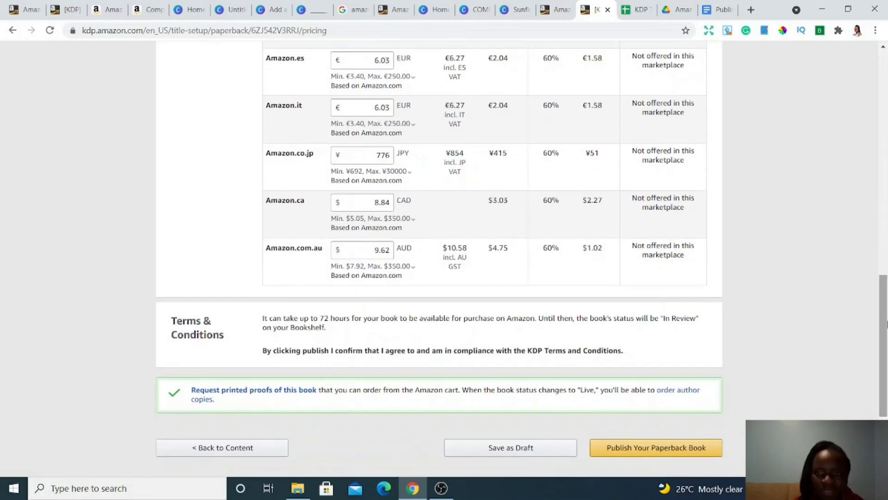
pyautogui.scroll(-1, 883, 320)
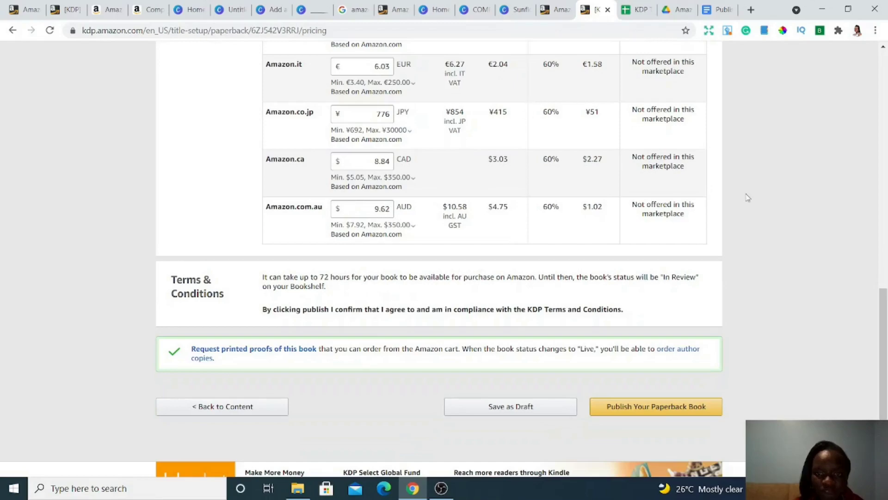
pyautogui.moveTo(884, 330); pyautogui.dragTo(885, 365)
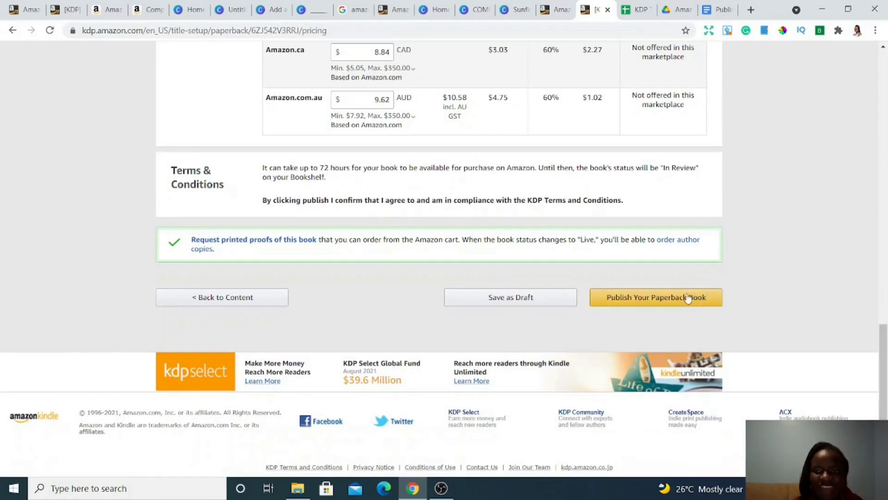
pyautogui.click(641, 301)
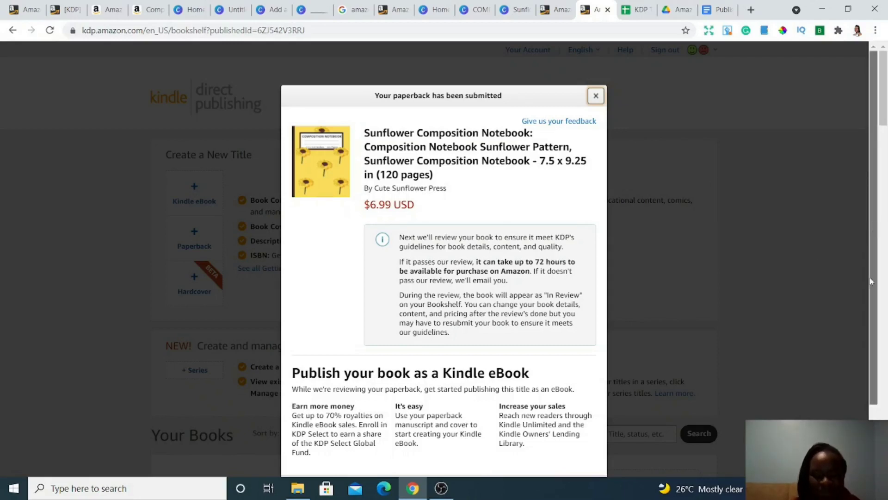
pyautogui.click(873, 406)
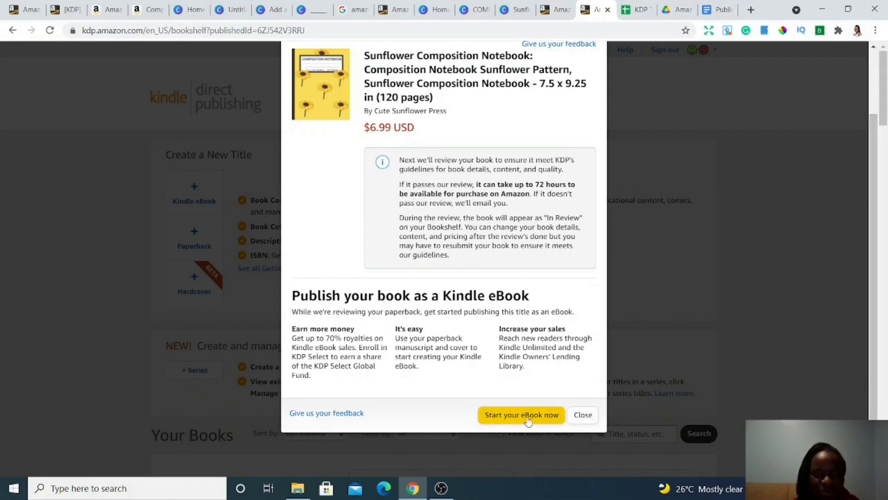
pyautogui.click(582, 415)
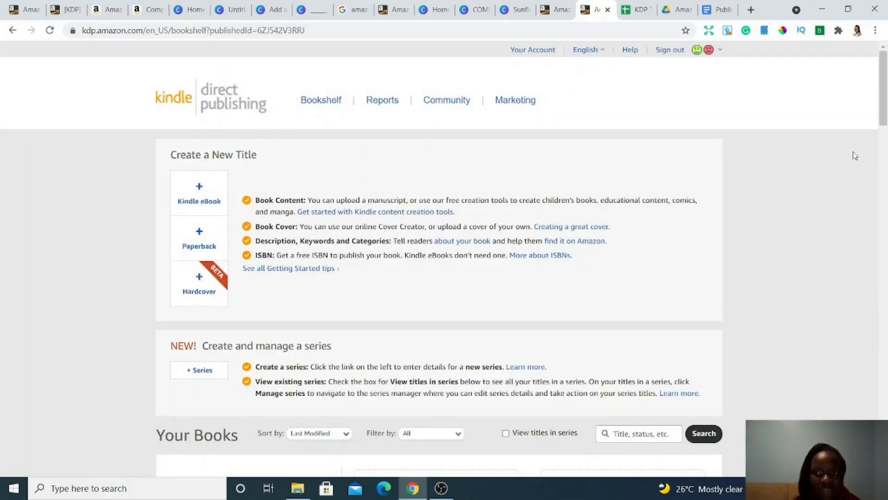
# Step: Check the sunflower composition notebook's publishing status and its status details in the book list
pyautogui.moveTo(885, 109); pyautogui.dragTo(886, 138)
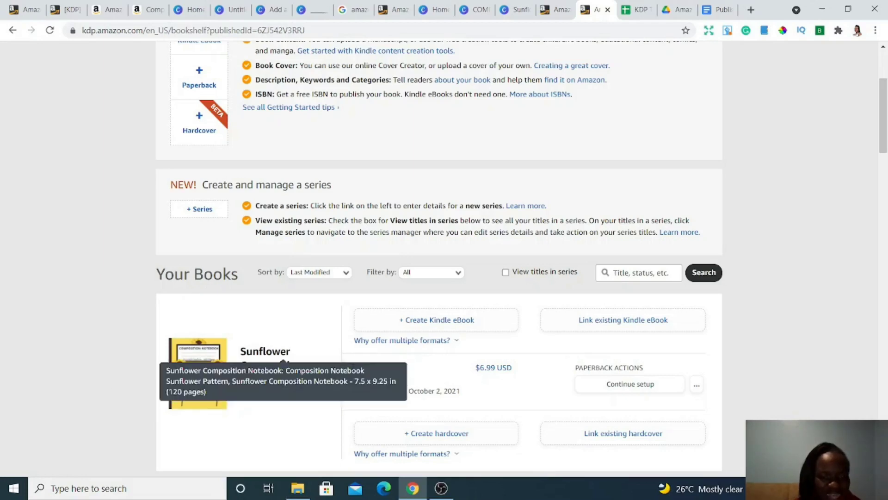
pyautogui.click(365, 380)
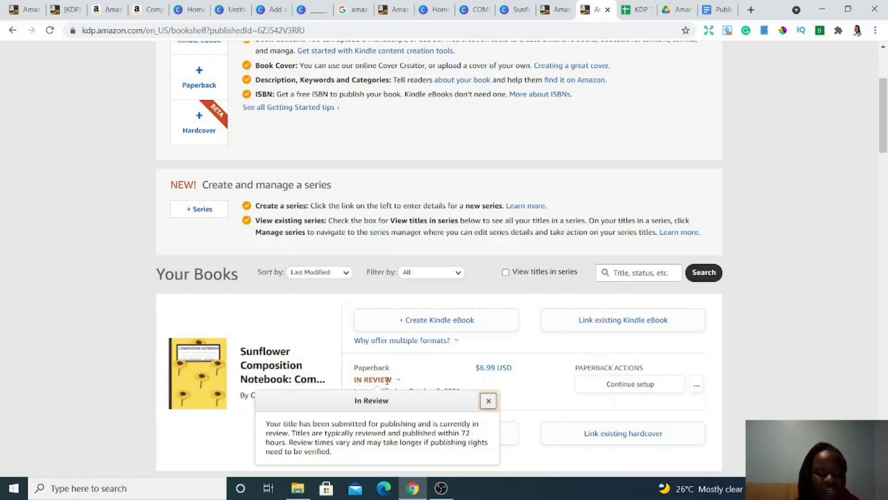
pyautogui.click(761, 249)
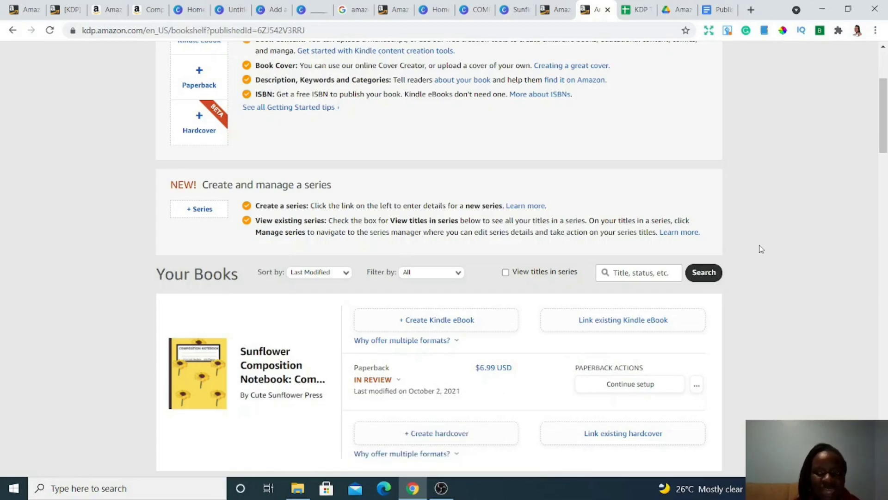
pyautogui.scroll(-1, 761, 249)
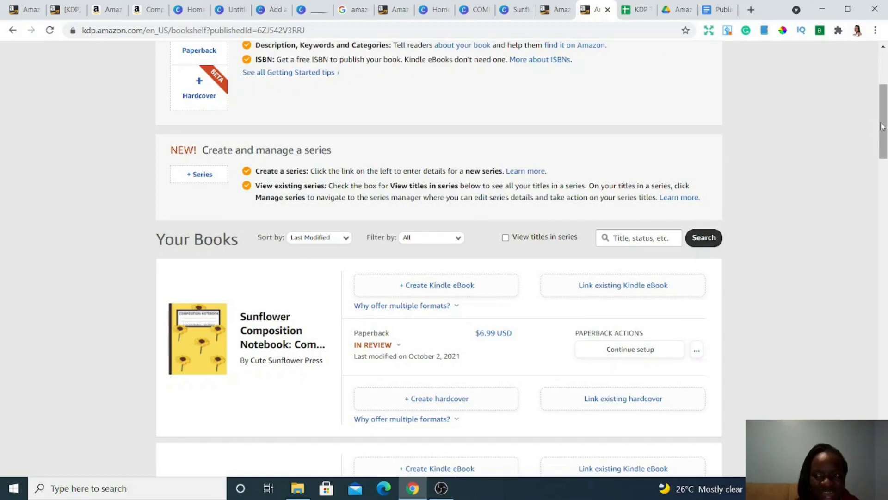
pyautogui.moveTo(884, 120); pyautogui.dragTo(884, 131)
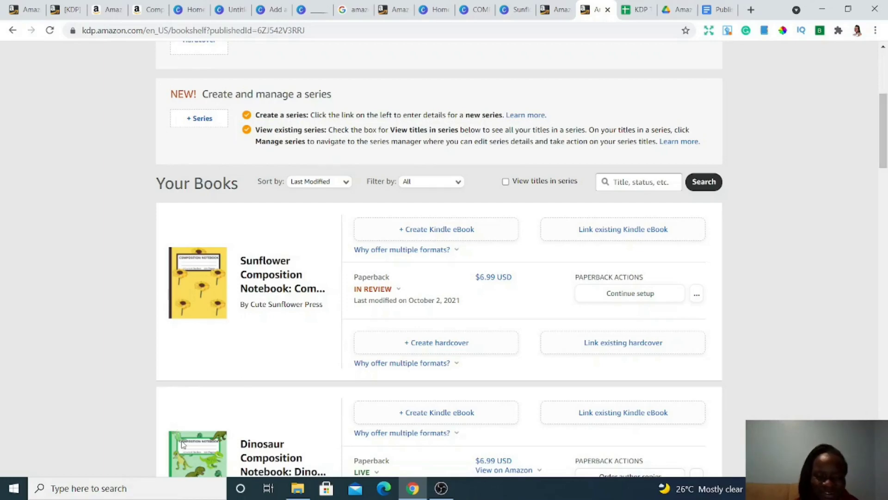
pyautogui.moveTo(886, 149); pyautogui.dragTo(882, 94)
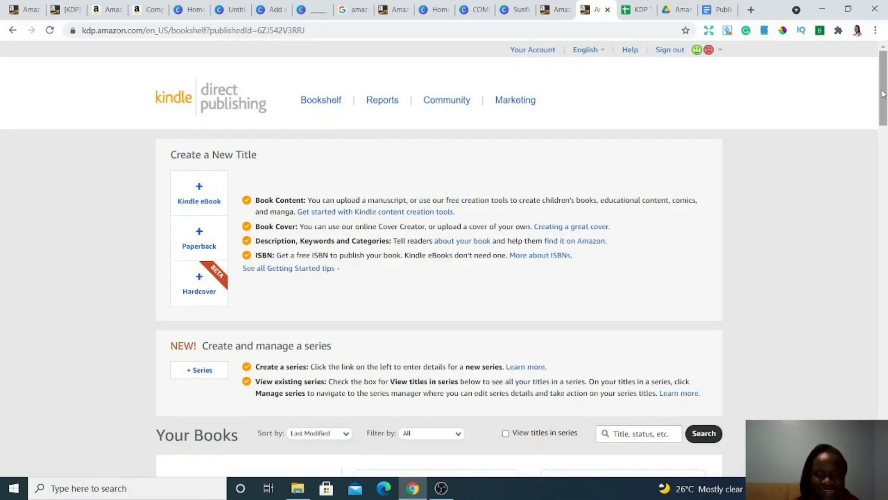